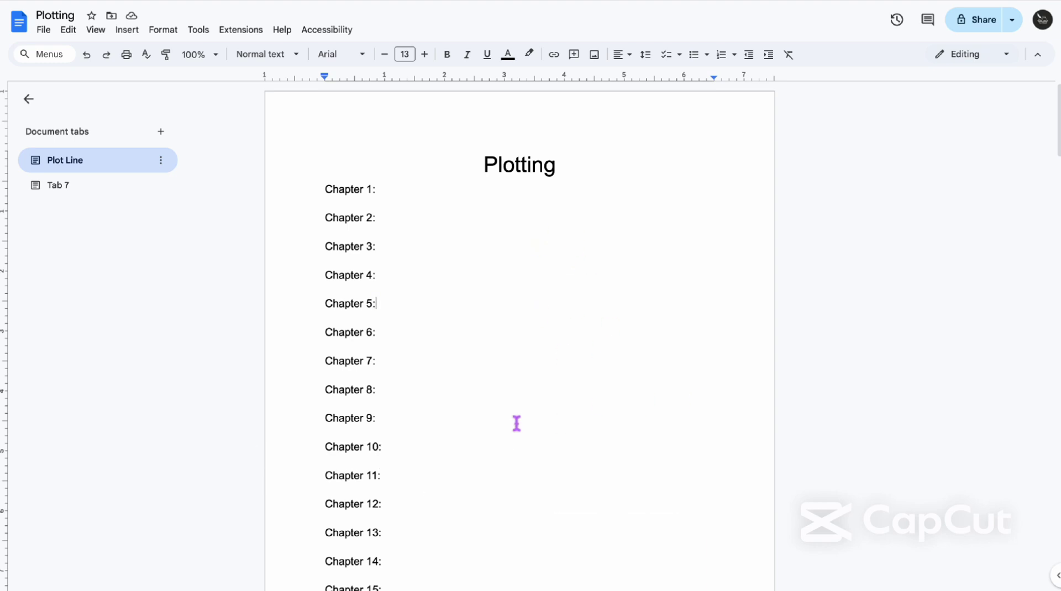
Set this tab's paper size to Statement (5.5" x 8.5") in the page setup
click(45, 30)
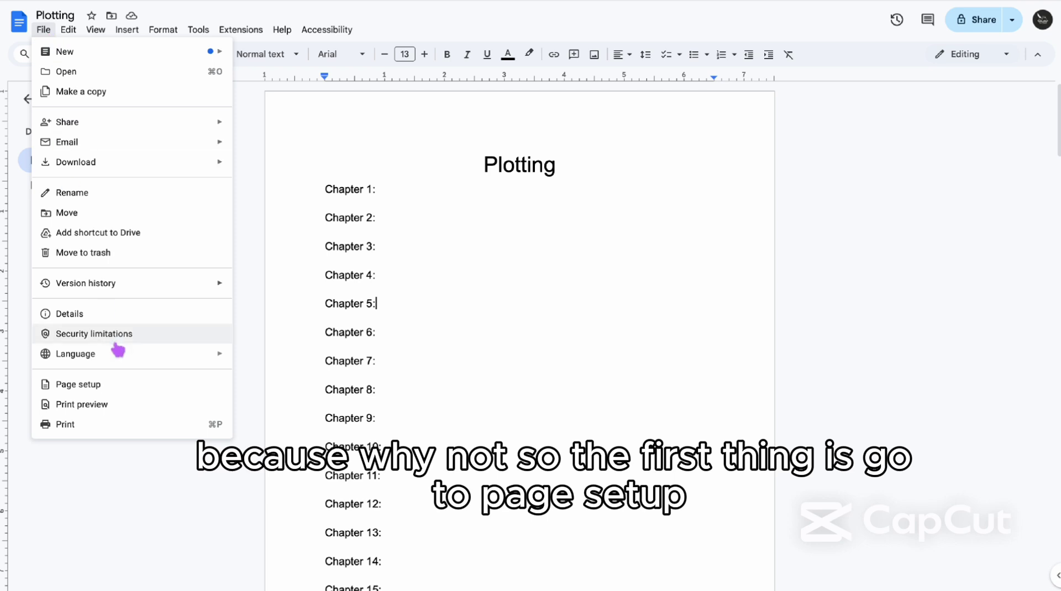
click(91, 385)
click(516, 233)
click(480, 269)
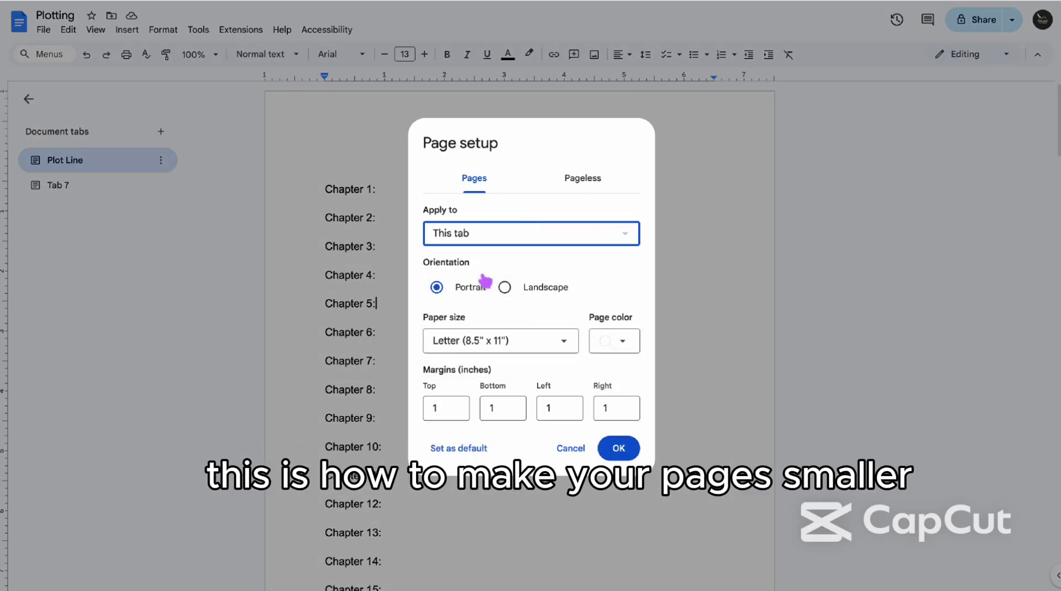
click(534, 347)
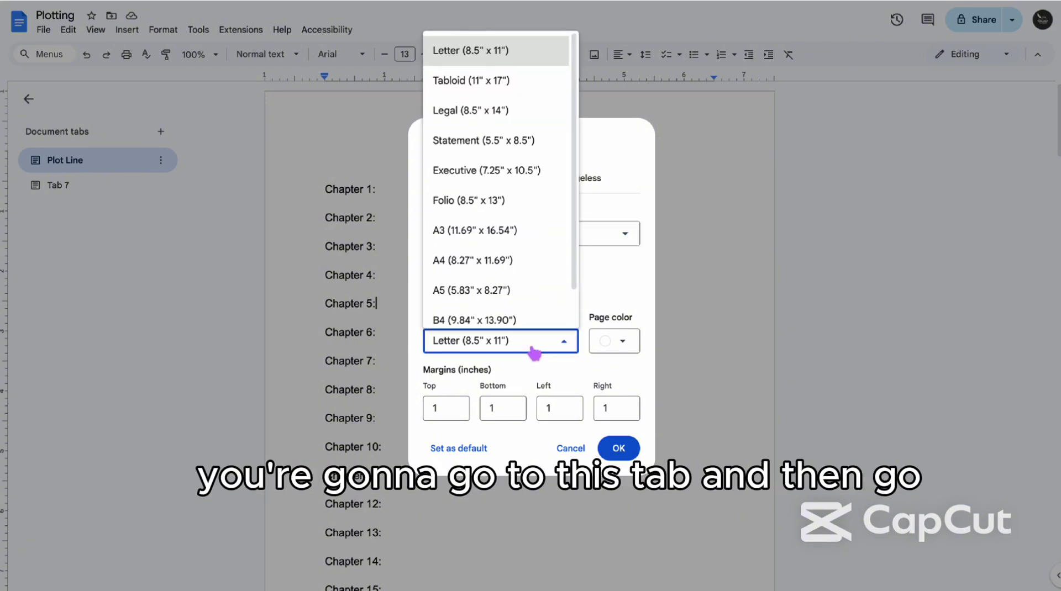
click(550, 145)
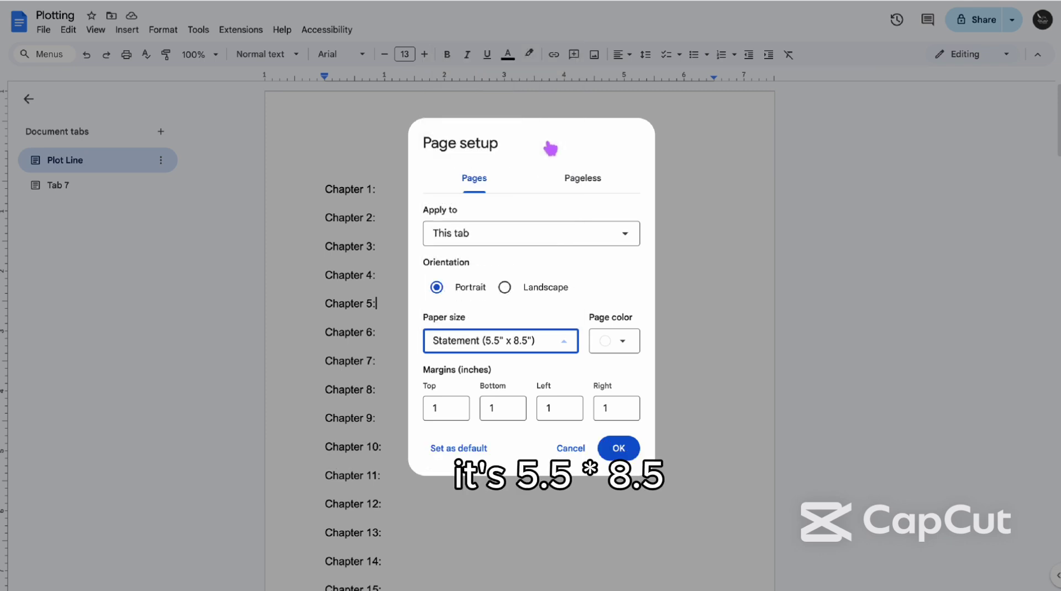
click(619, 449)
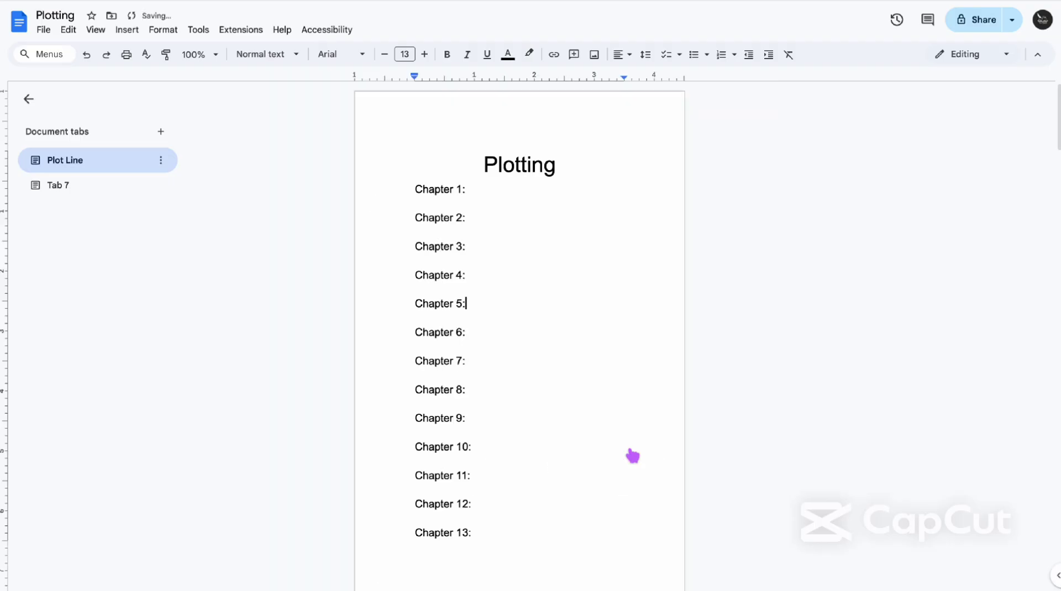
scroll(630, 455, down, 4)
scroll(628, 450, up, 4)
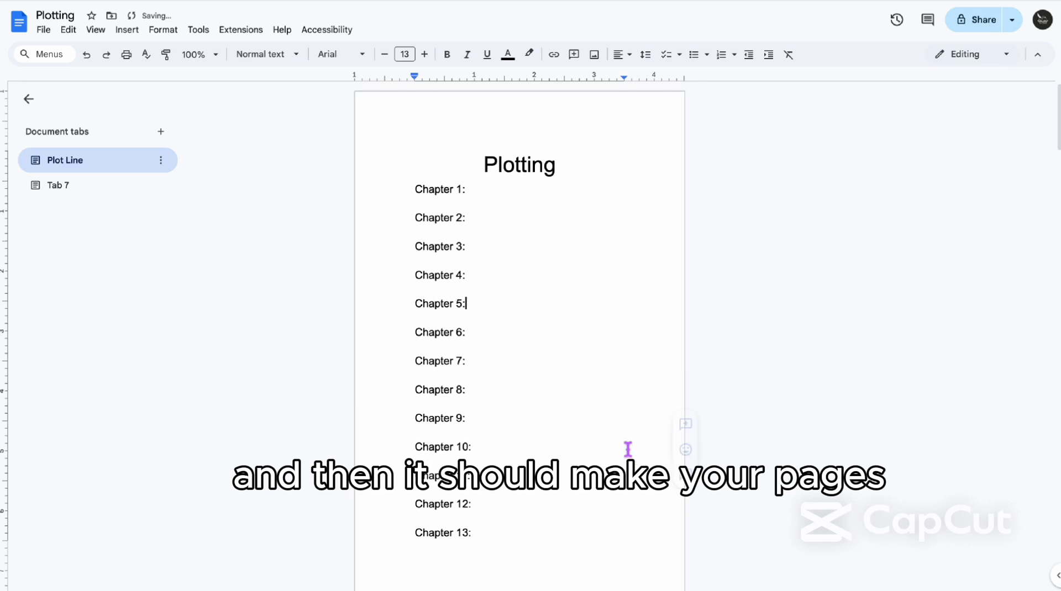
Paste several copies of "Chapter 1:" before the first chapter line and join them into one running paragraph
click(415, 194)
key(ctrl+v)
key(BackSpace)
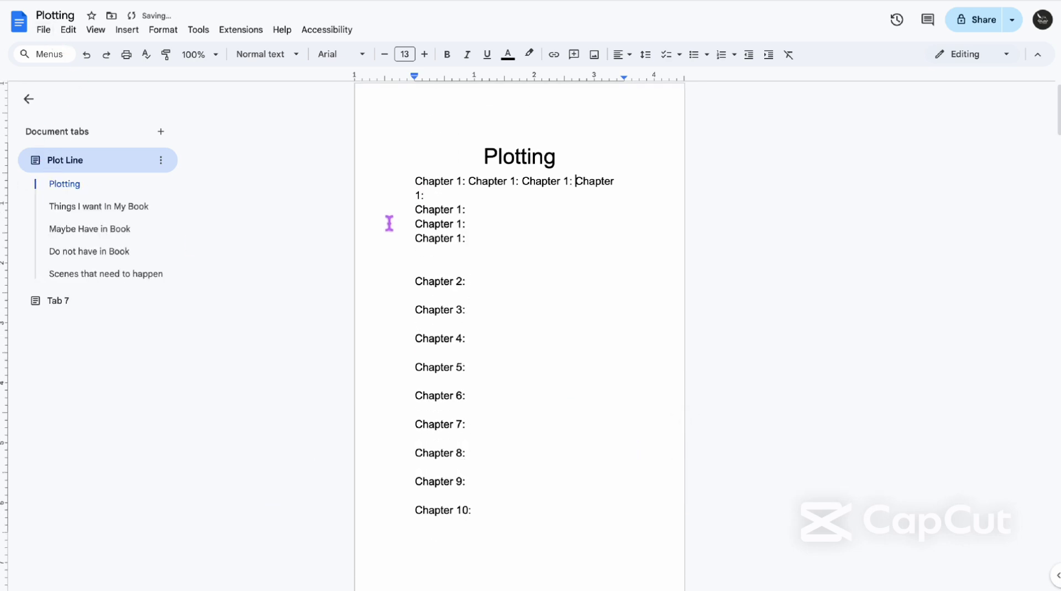
key(BackSpace)
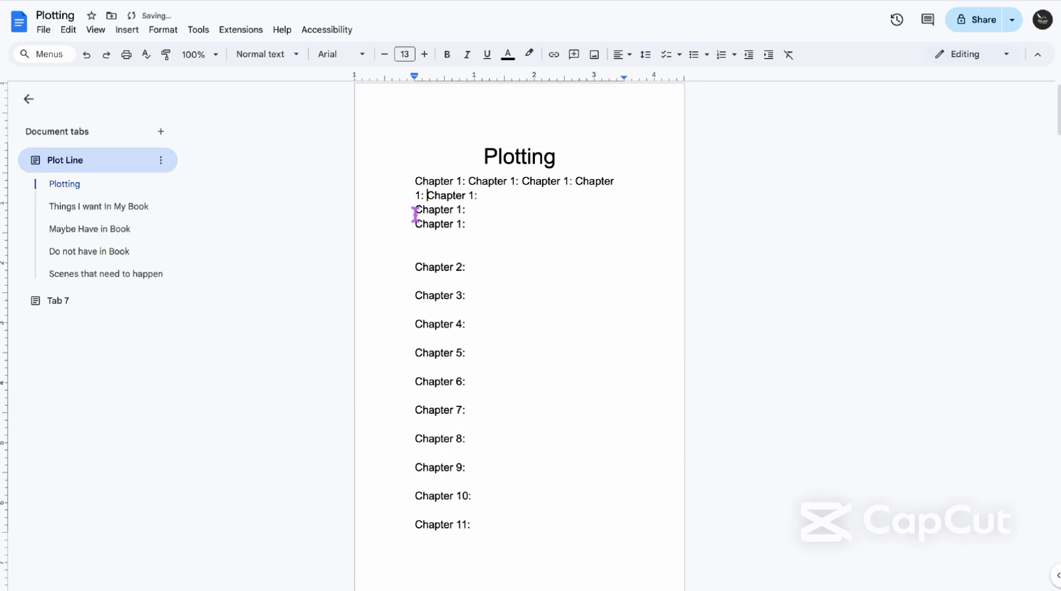
key(BackSpace)
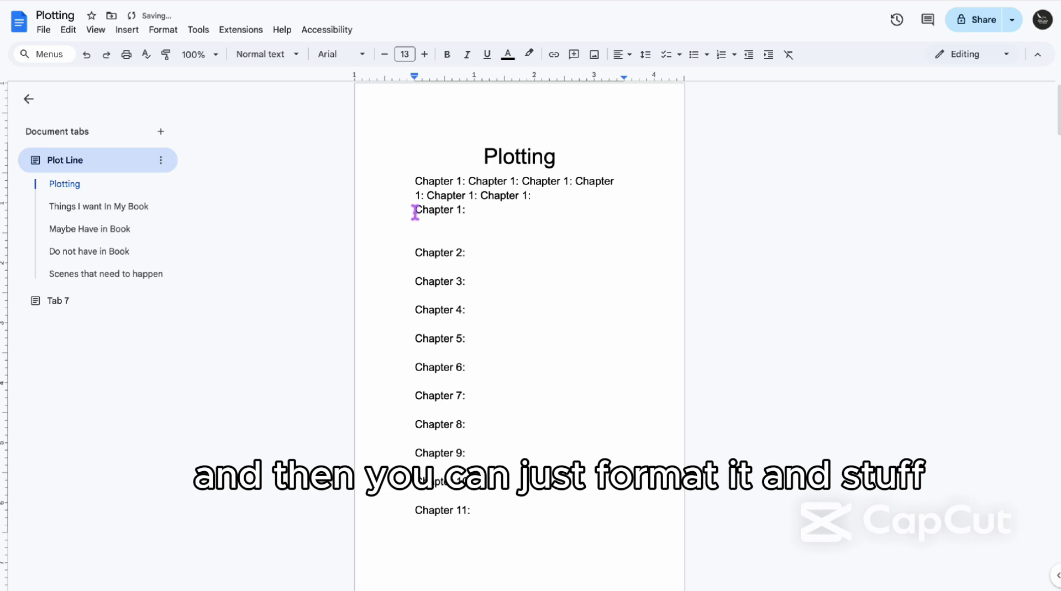
key(BackSpace)
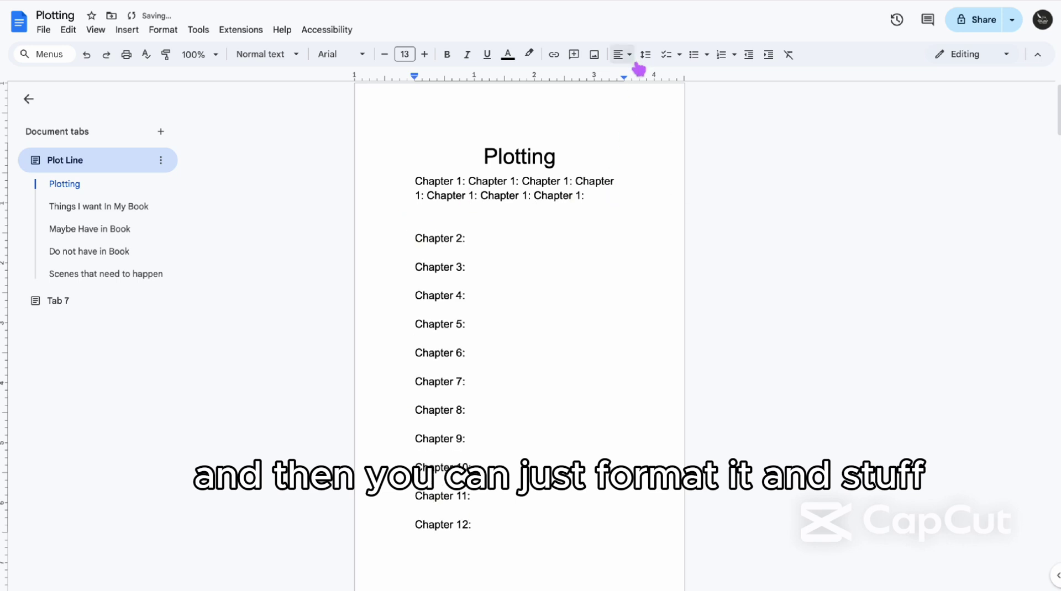
Widen the Chapter 1 paragraph into both margins with right indent about 4.1 inches, and indent its first line about 0.2 inch from the left indent
drag(625, 78, 663, 87)
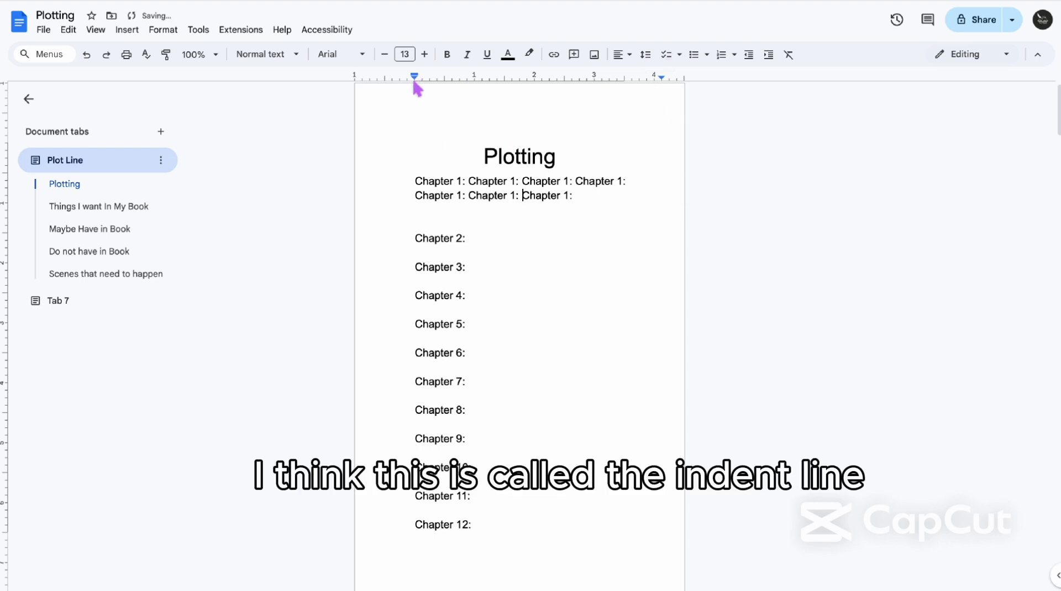
drag(416, 82, 385, 86)
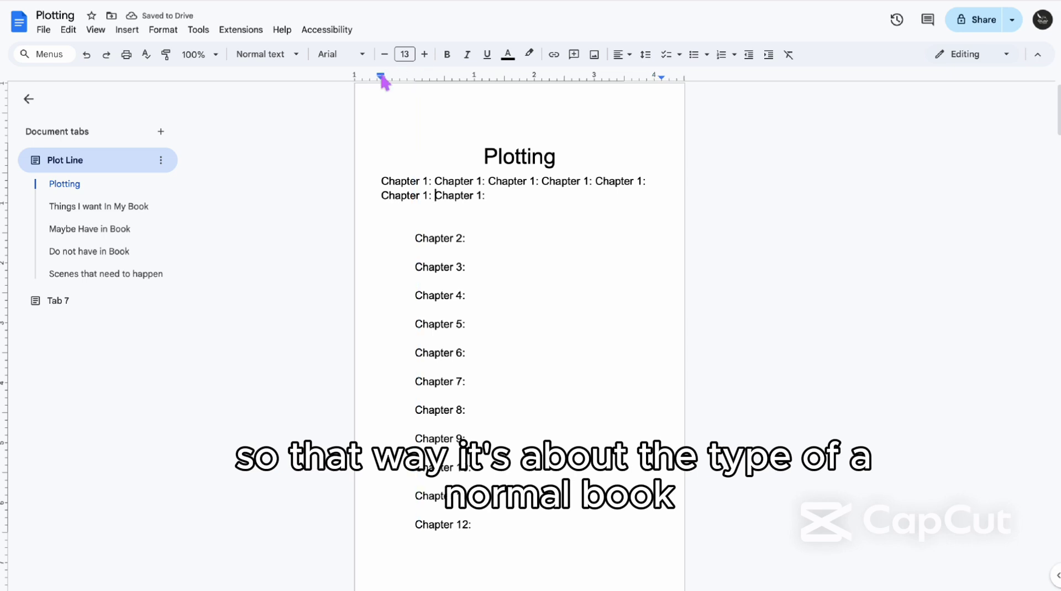
drag(384, 81, 394, 80)
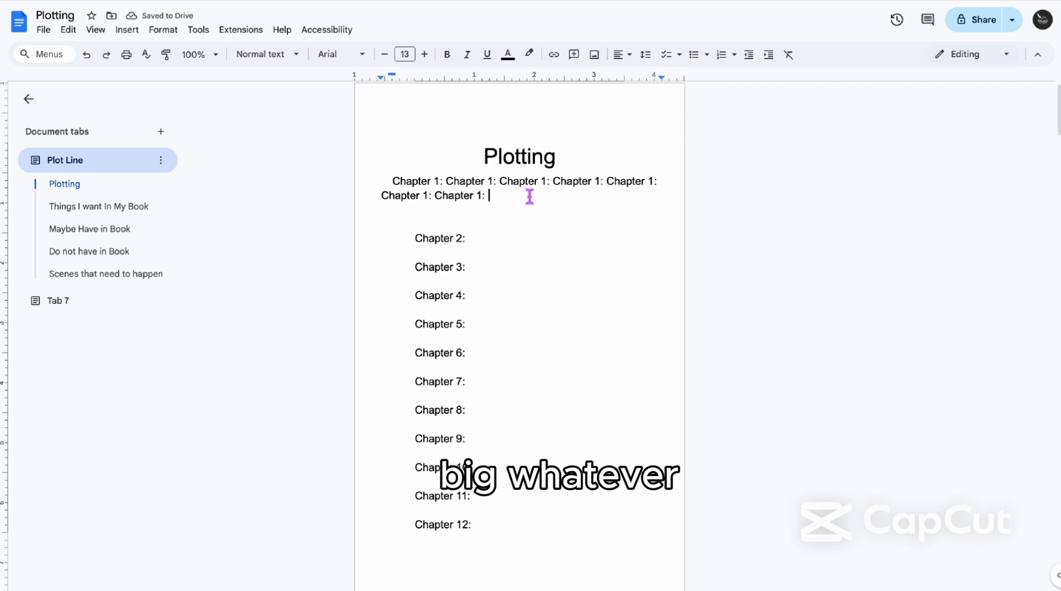
Add three more copies of "Chapter 1:" to the end of the Chapter 1 paragraph
text(Chapter 1:)
key(Return)
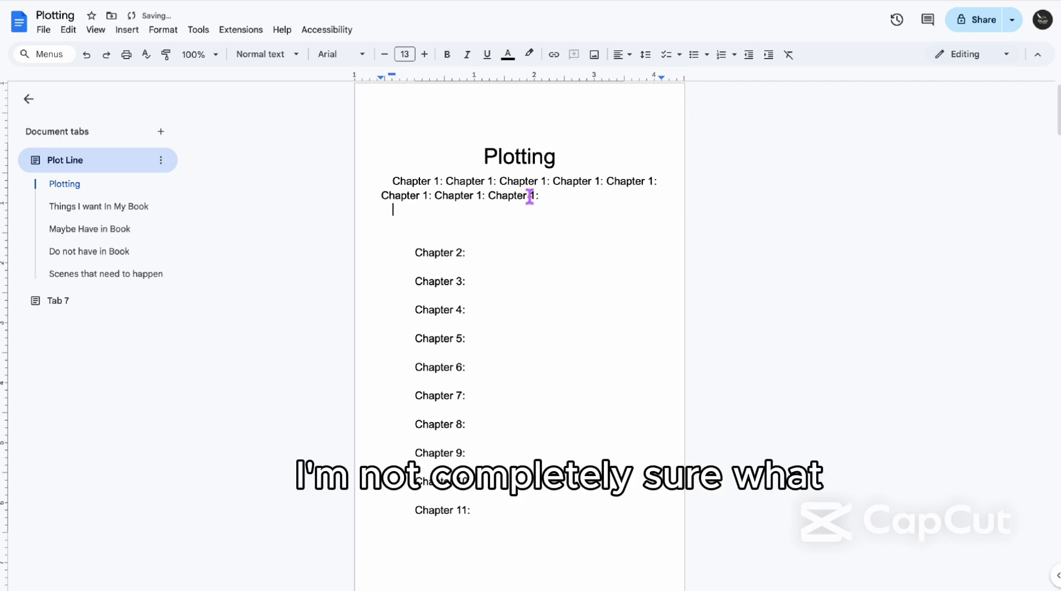
click(569, 187)
click(560, 204)
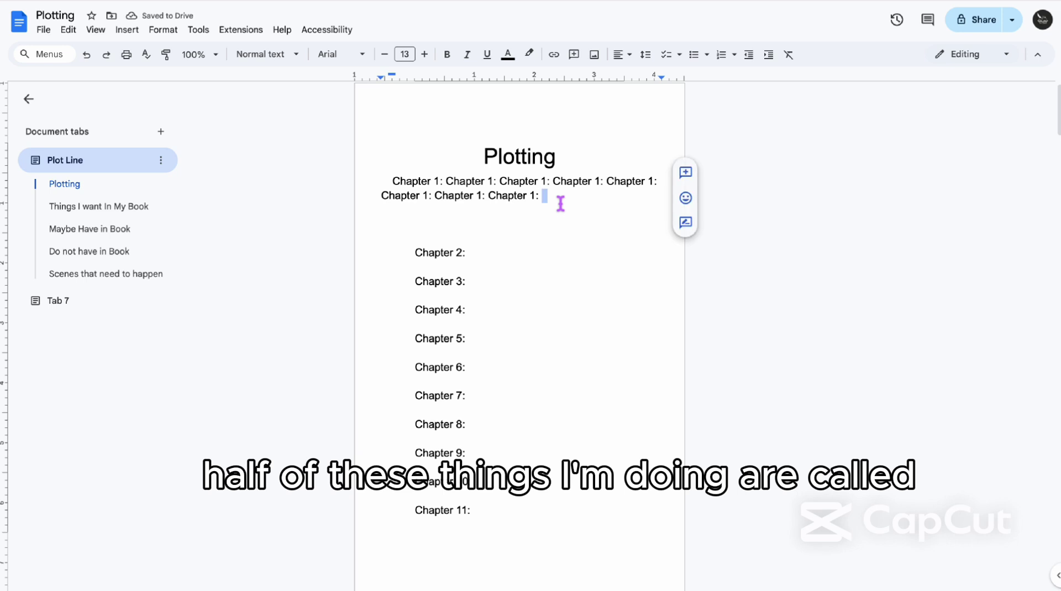
text(Chapter 1:)
key(Return)
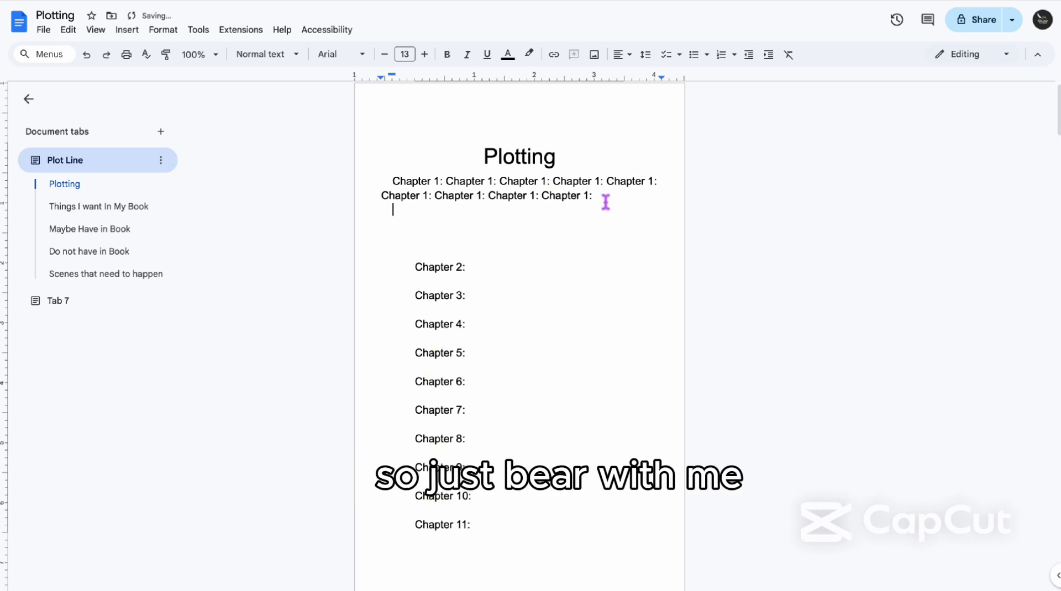
text(Chapter 1:)
key(Return)
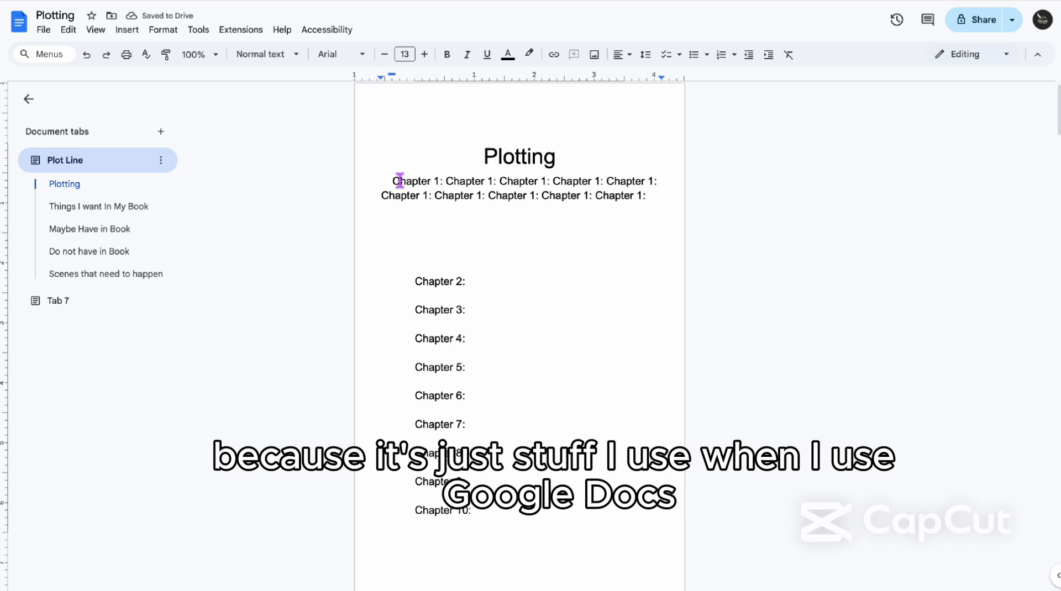
Justify all the text in the Plot Line tab
key(ctrl+a)
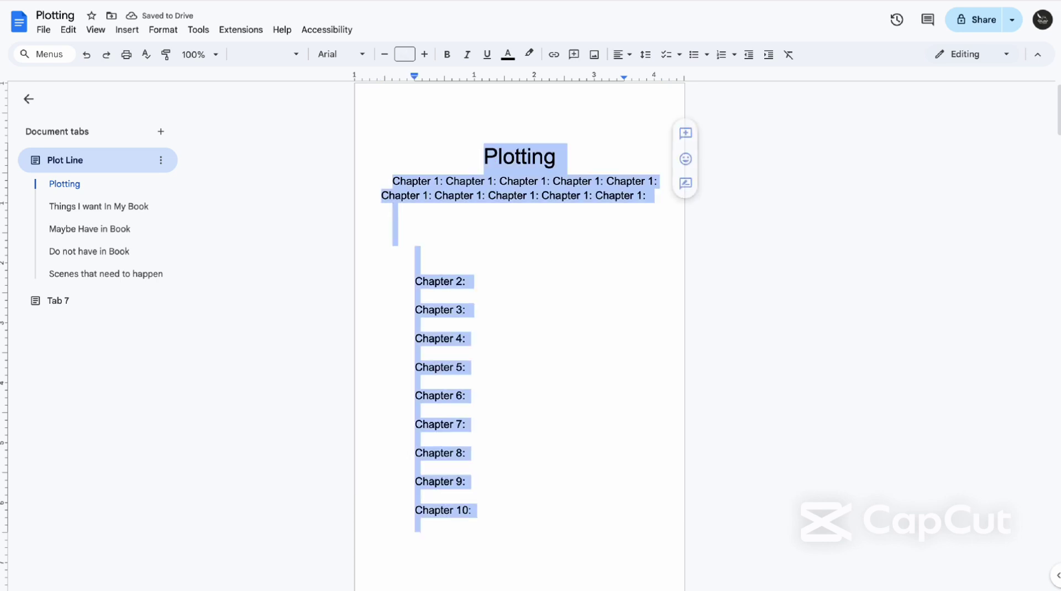
click(622, 54)
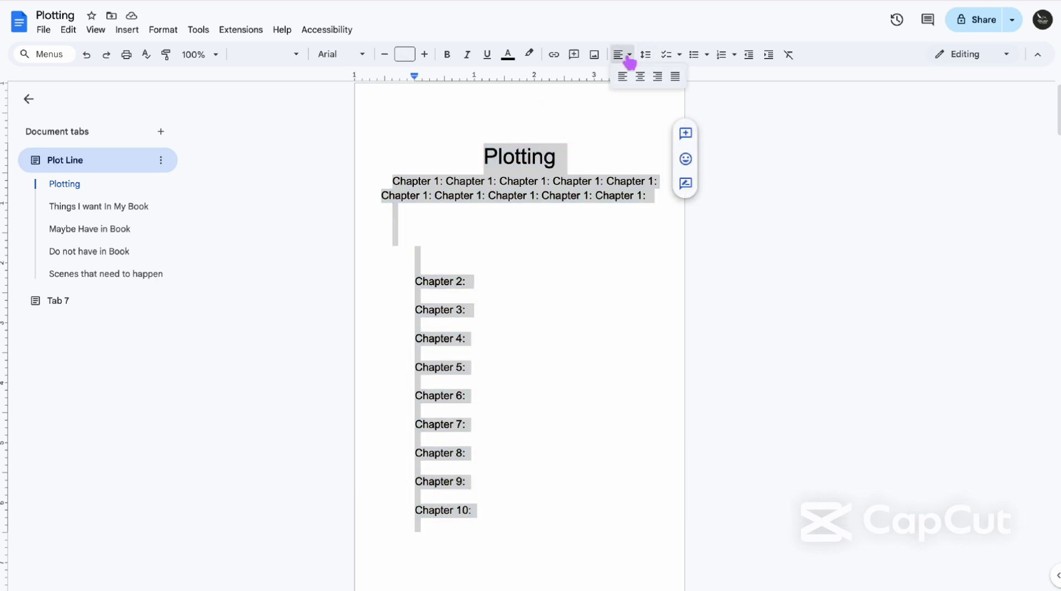
click(676, 76)
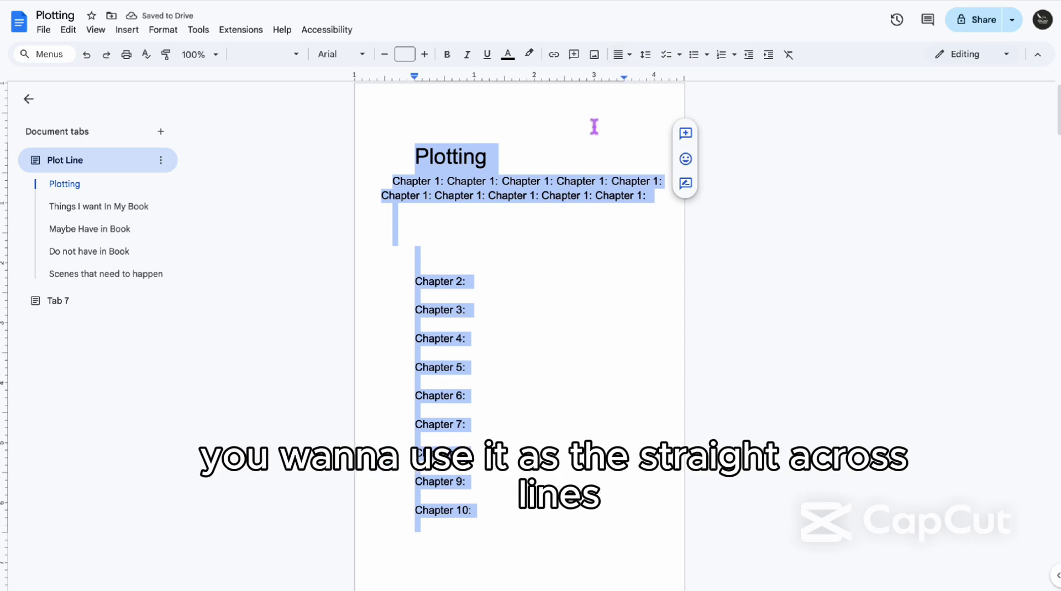
click(570, 167)
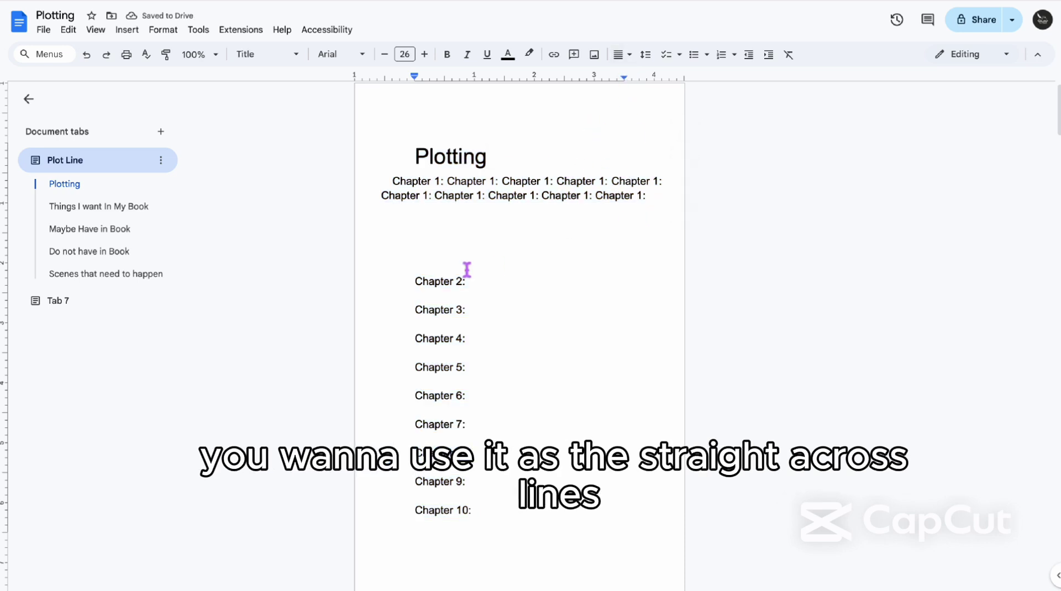
Add the filler word "hiiiii" at the end of the Chapter 1 paragraph so it wraps onto a third line
click(656, 198)
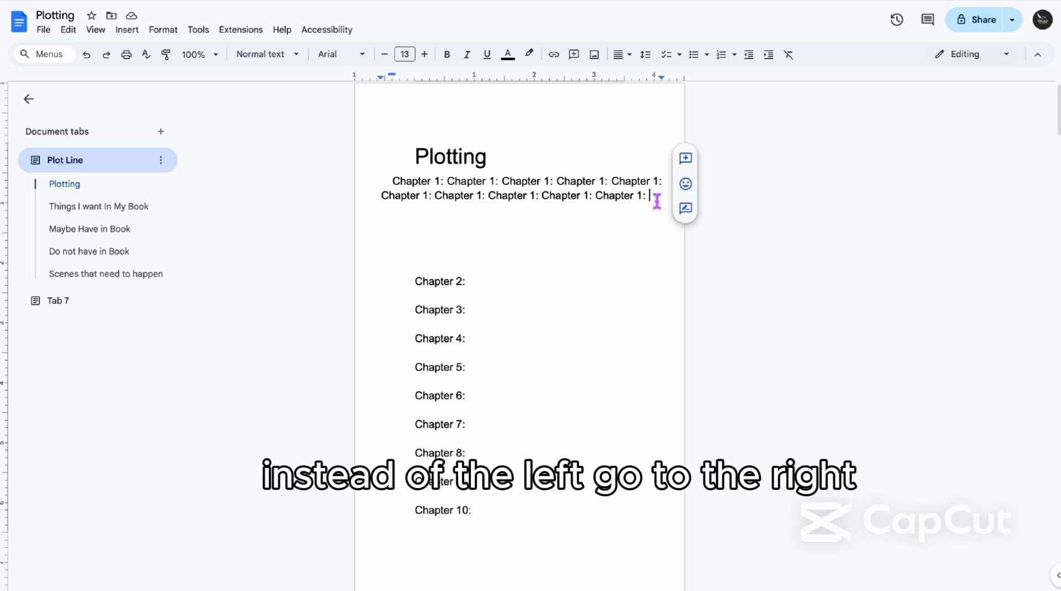
text(hiii)
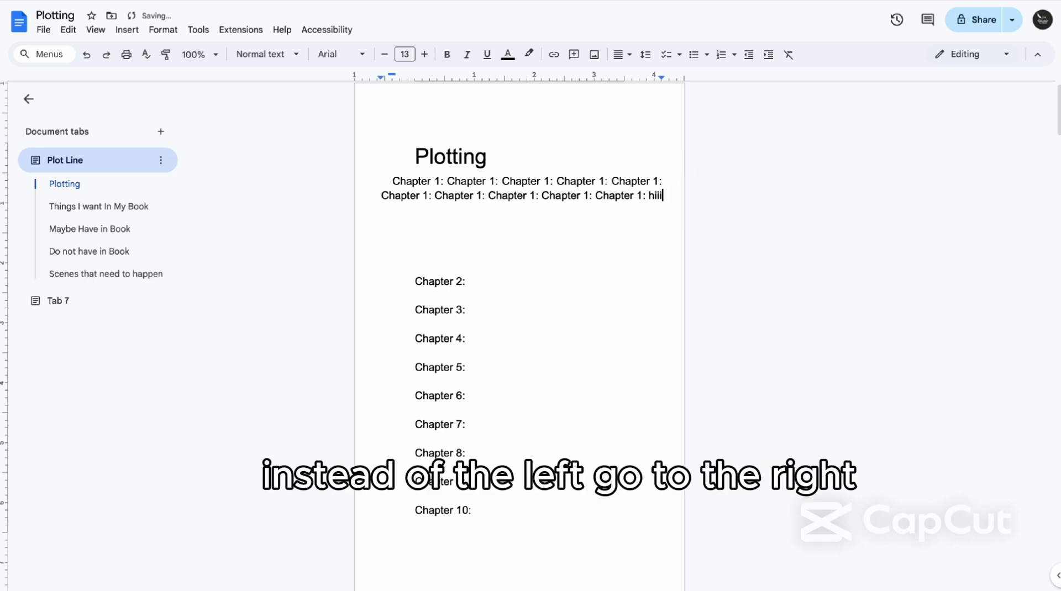
text( i)
key(BackSpace)
key(BackSpace)
text(iii)
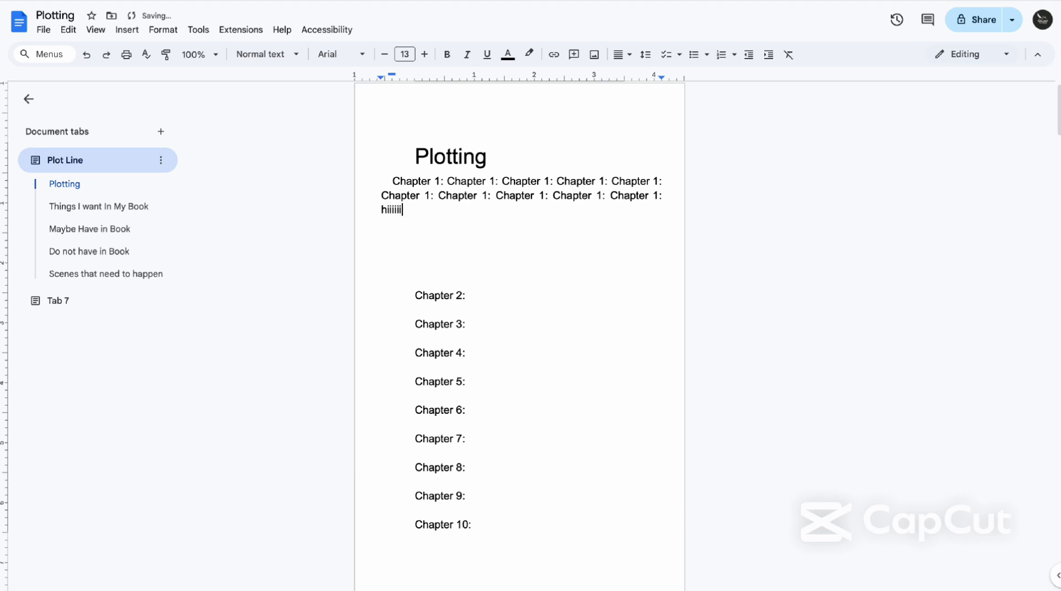
key(BackSpace)
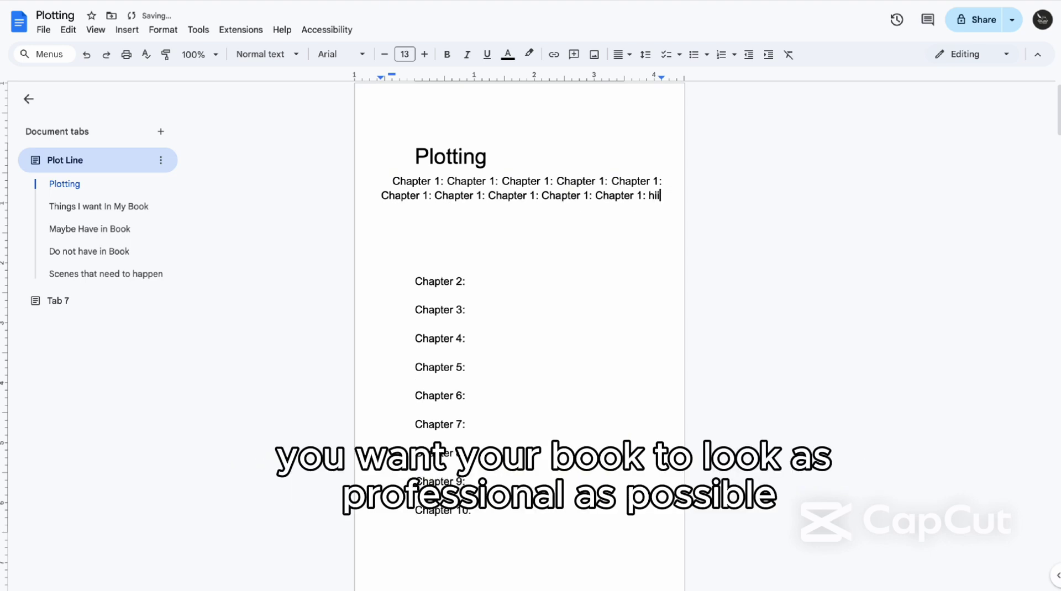
key(BackSpace)
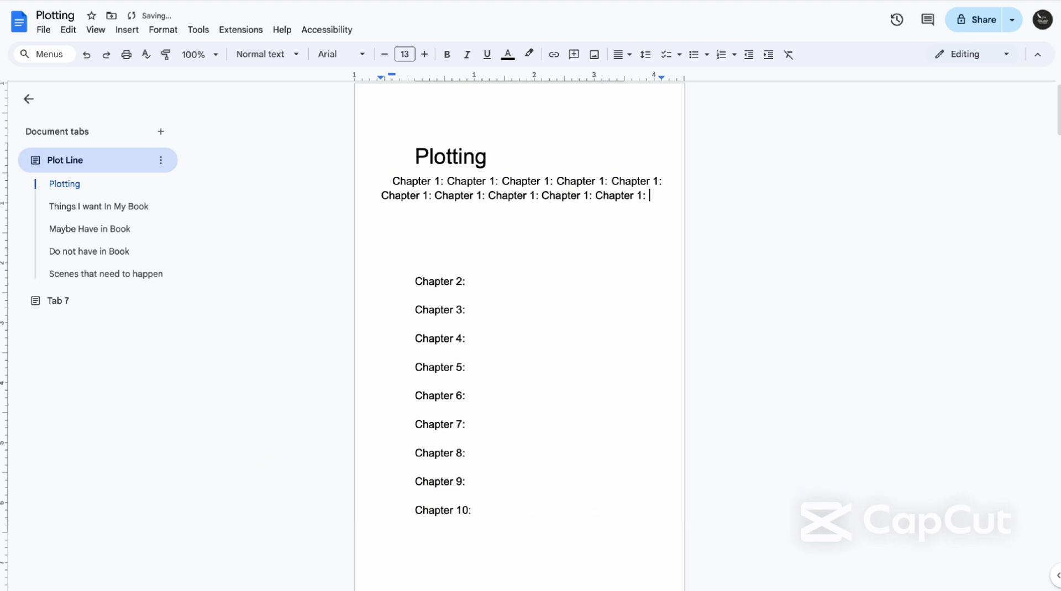
text(iiiii)
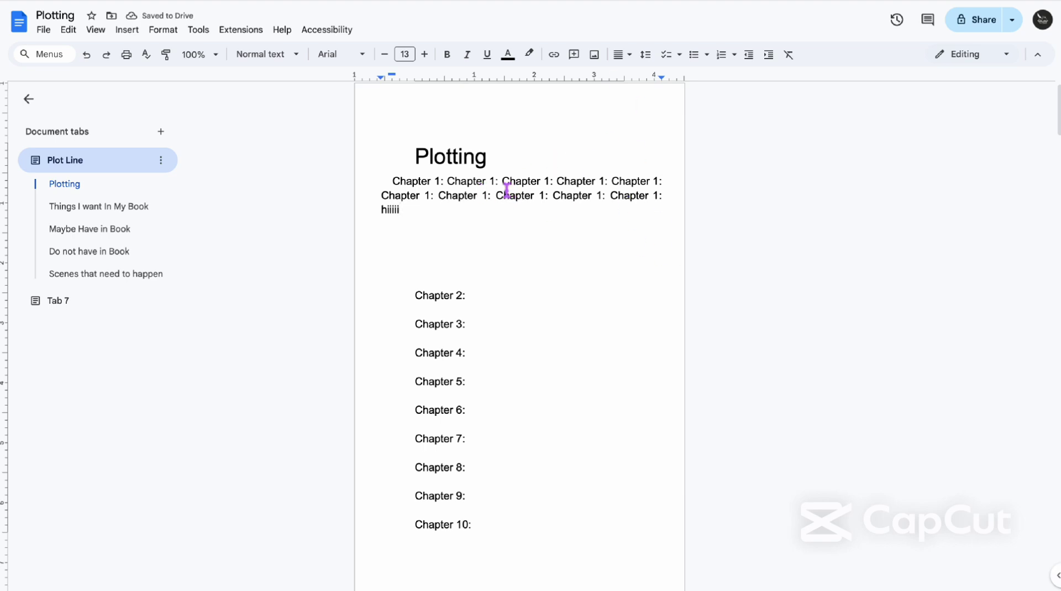
Center the "Plotting" title and the "Things I want In My Book" heading
click(408, 157)
click(625, 61)
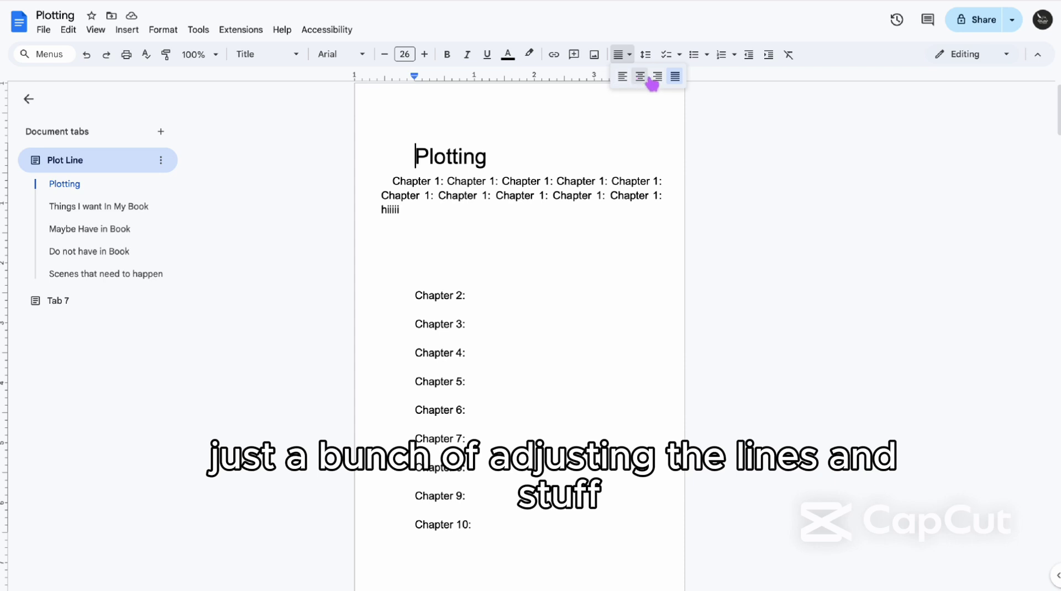
click(643, 79)
click(105, 207)
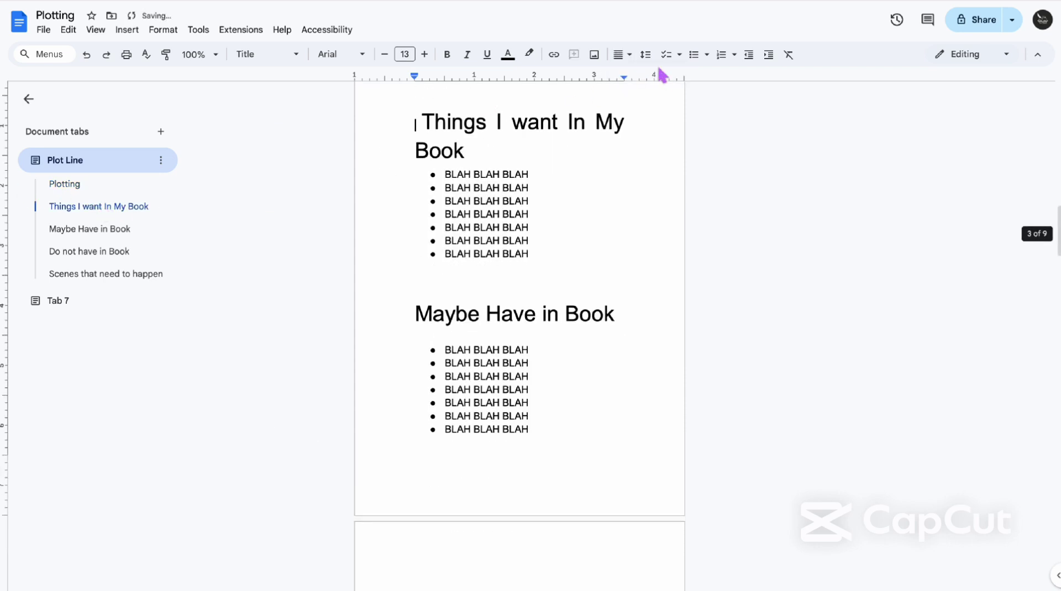
click(628, 55)
click(641, 77)
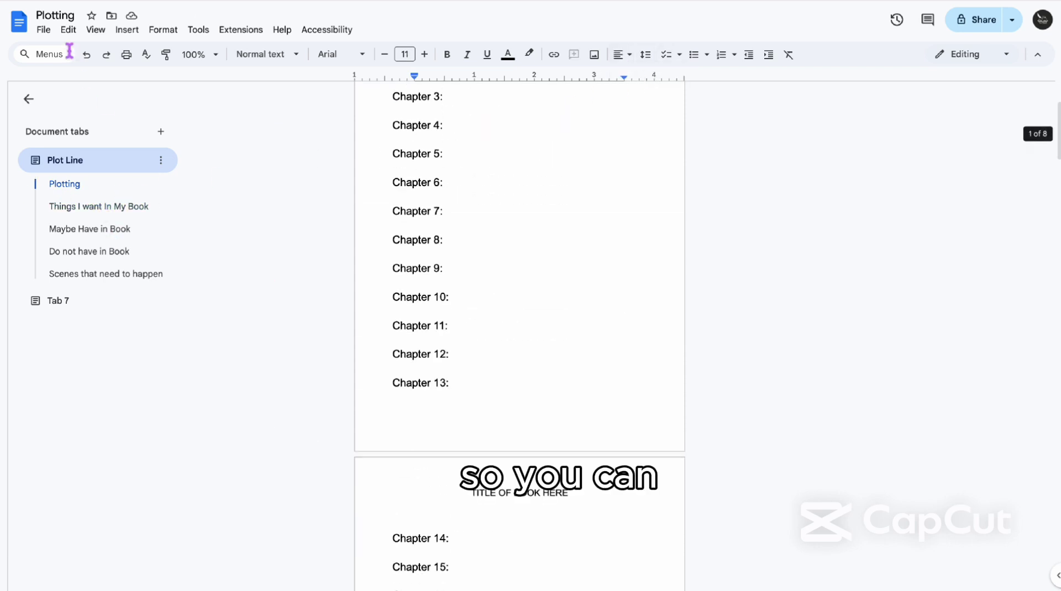
Start a new drawing and draw a tall rectangle about 3.2 inches wide and 5.9 inches high
click(97, 31)
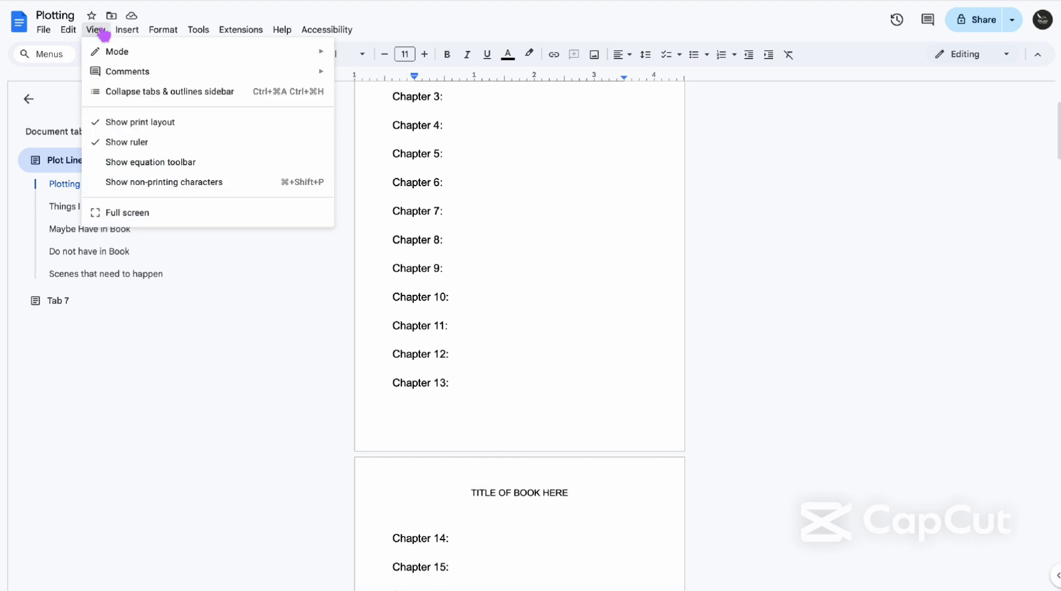
mouse_move(127, 31)
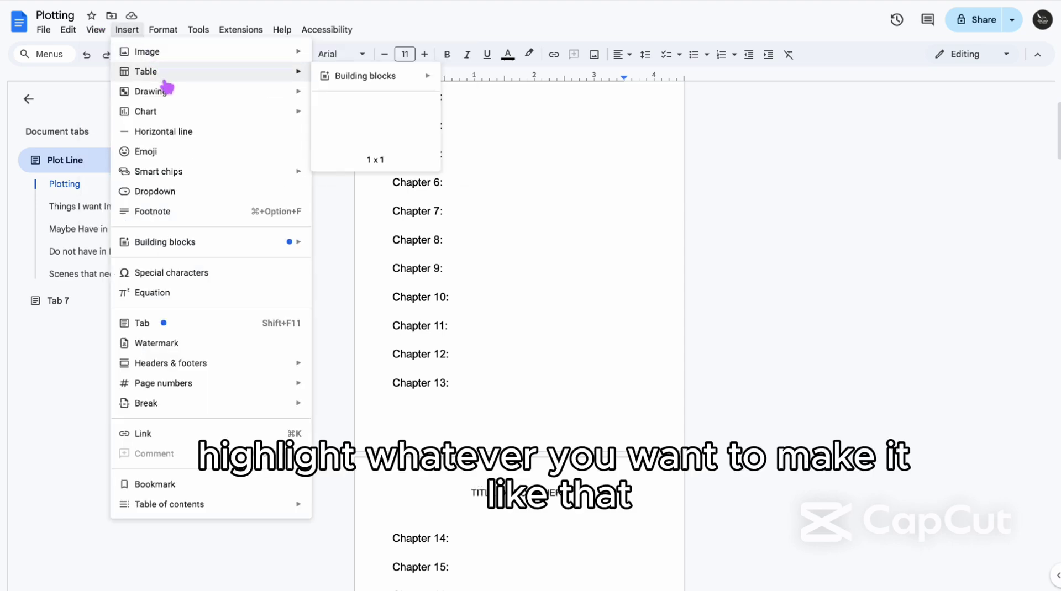
mouse_move(164, 68)
mouse_move(165, 93)
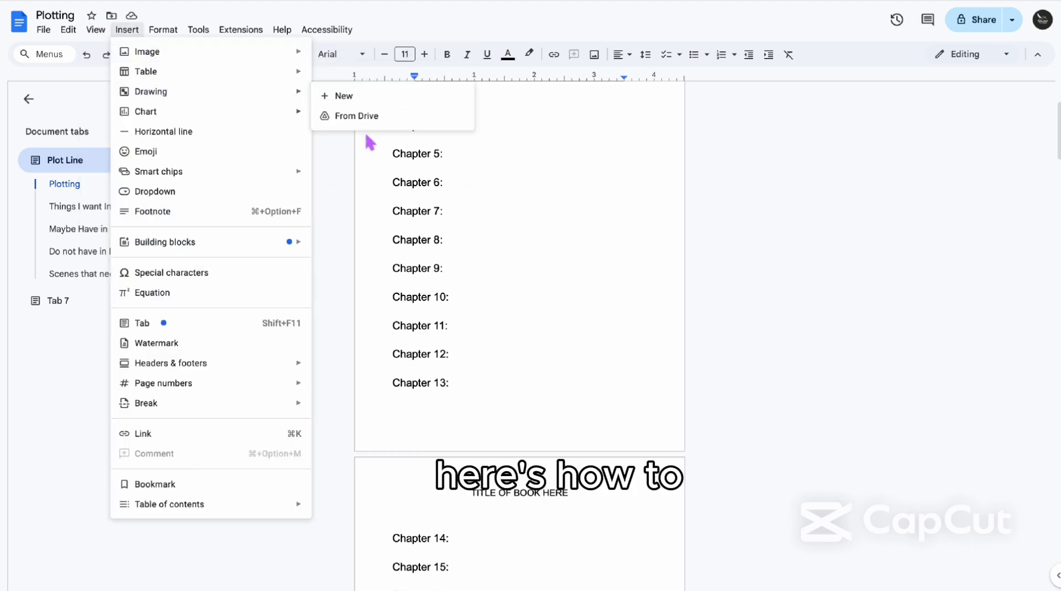
click(389, 98)
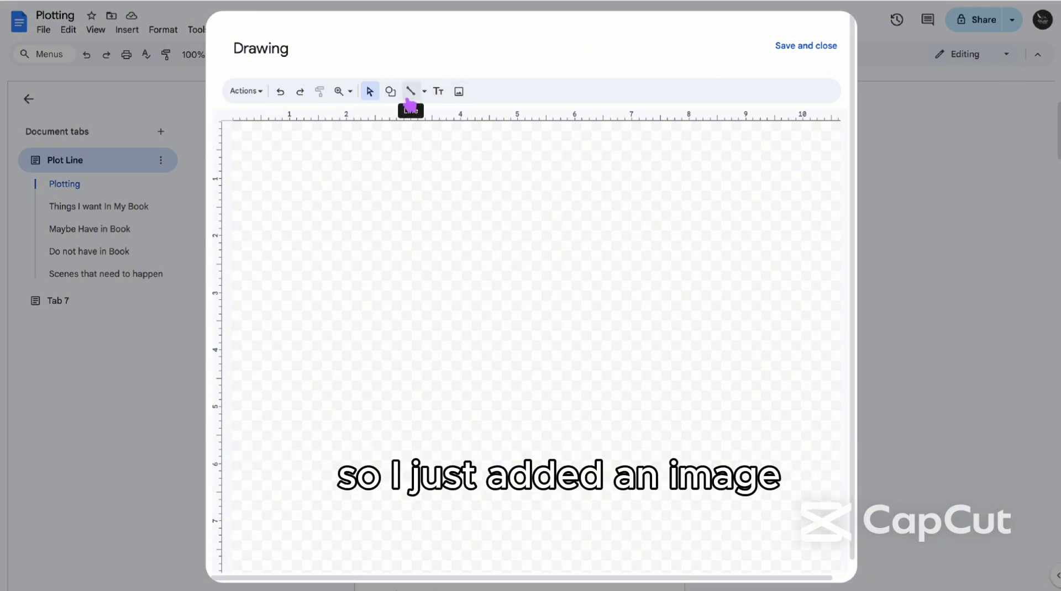
click(392, 92)
mouse_move(448, 115)
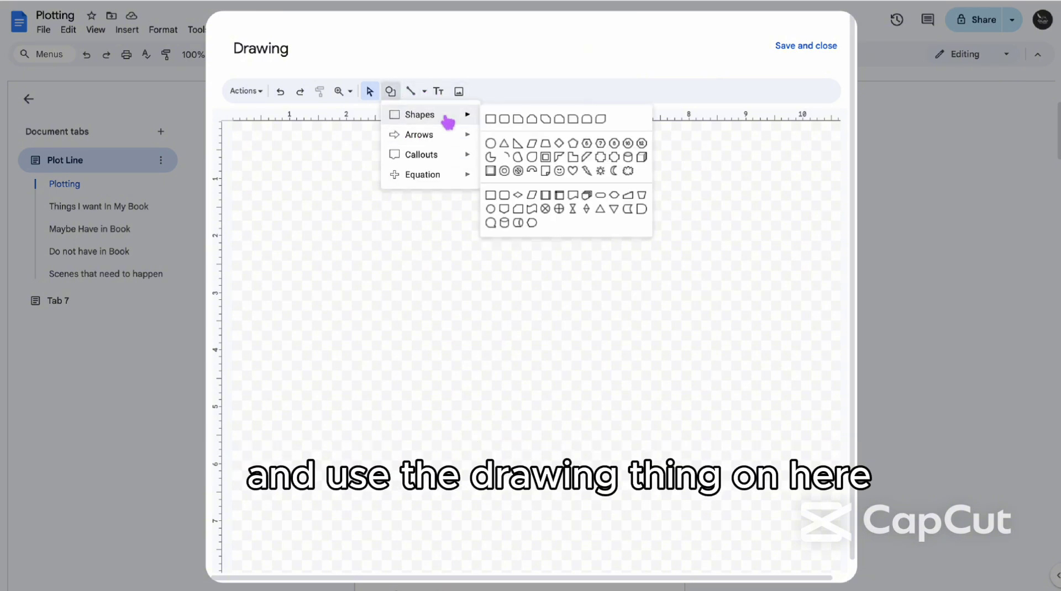
click(490, 119)
mouse_move(354, 166)
mouse_down()
mouse_move(433, 374)
mouse_move(537, 503)
mouse_up()
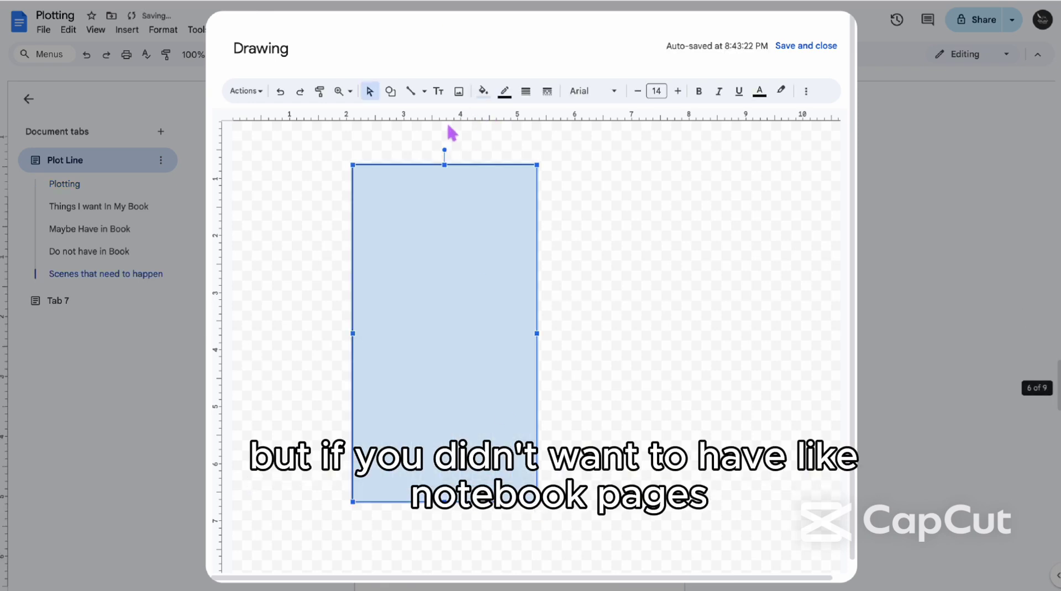
Fill the rectangle with white and set its text size to 13
click(483, 91)
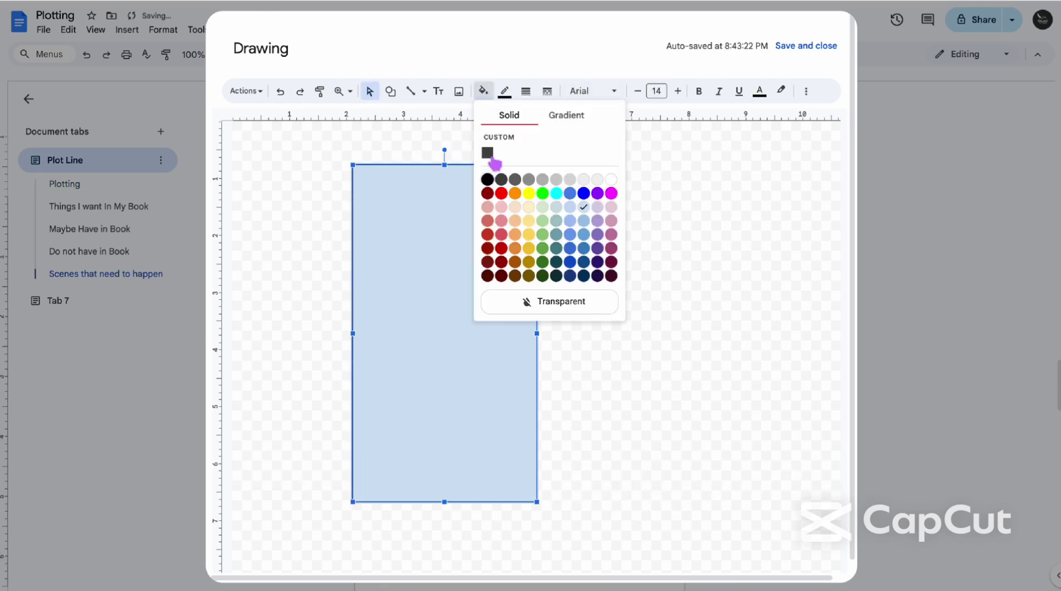
click(487, 179)
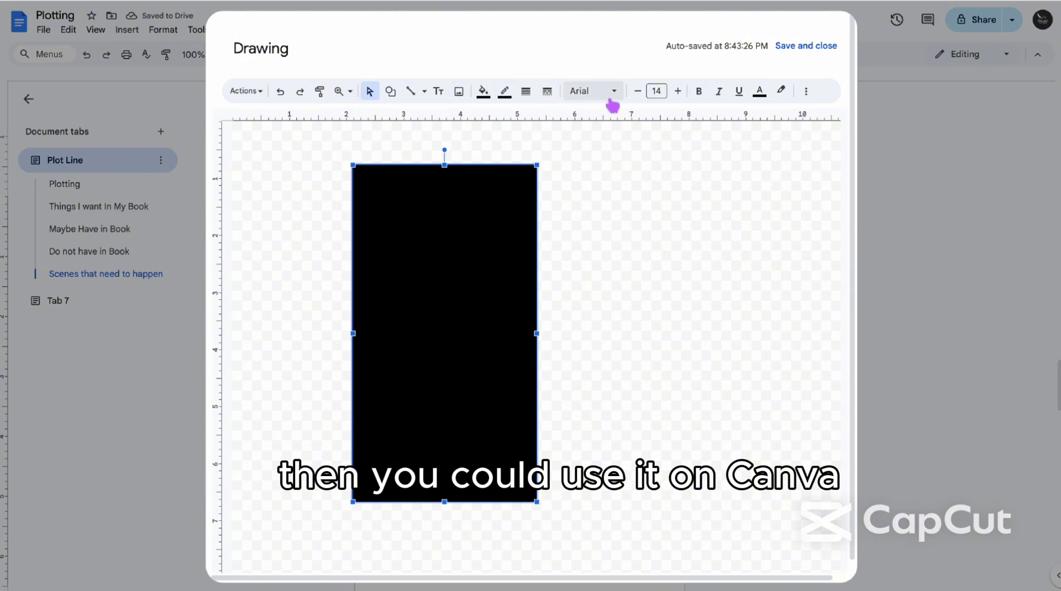
click(483, 93)
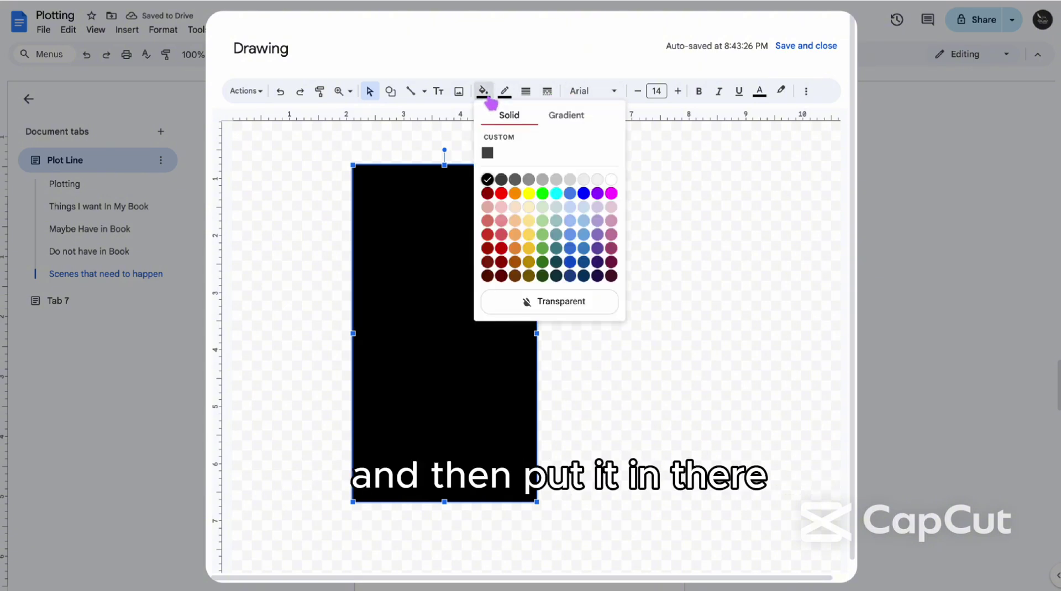
click(611, 179)
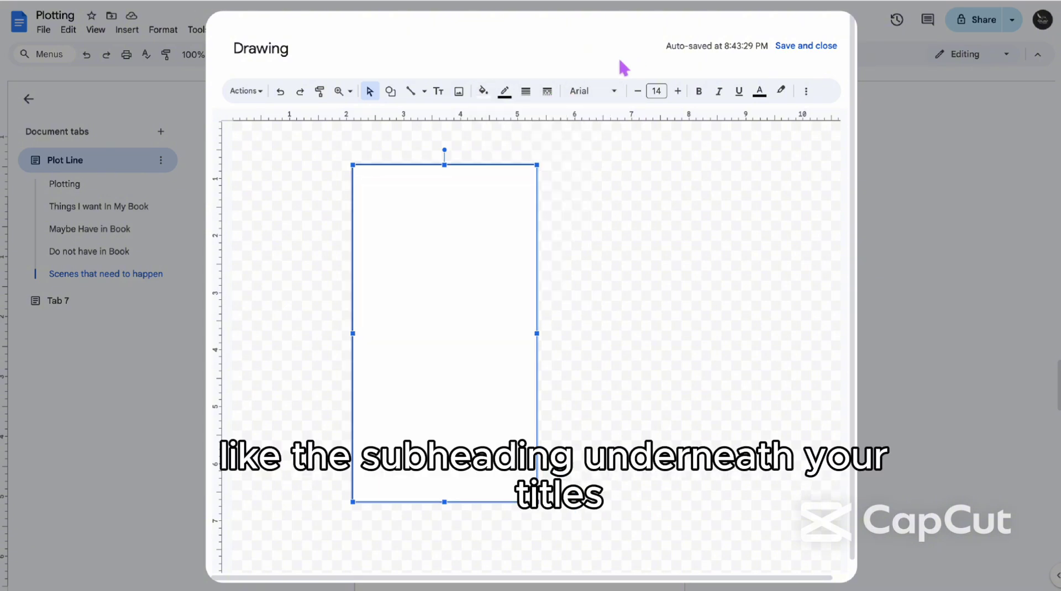
click(638, 91)
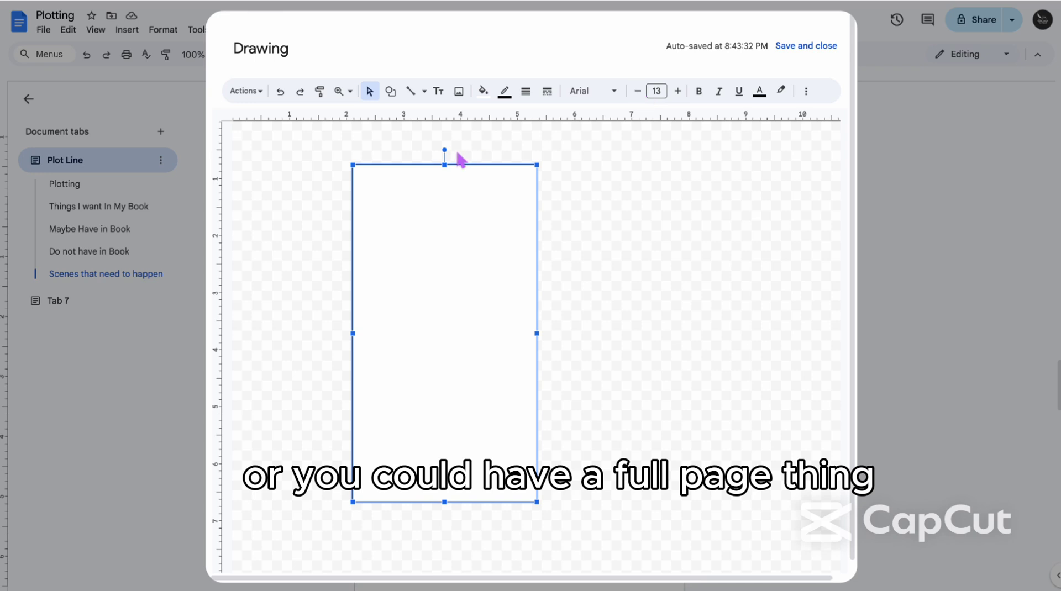
Write "No one can read my book yet because it's not finished" inside the rectangle and save the drawing into the document
double_click(448, 225)
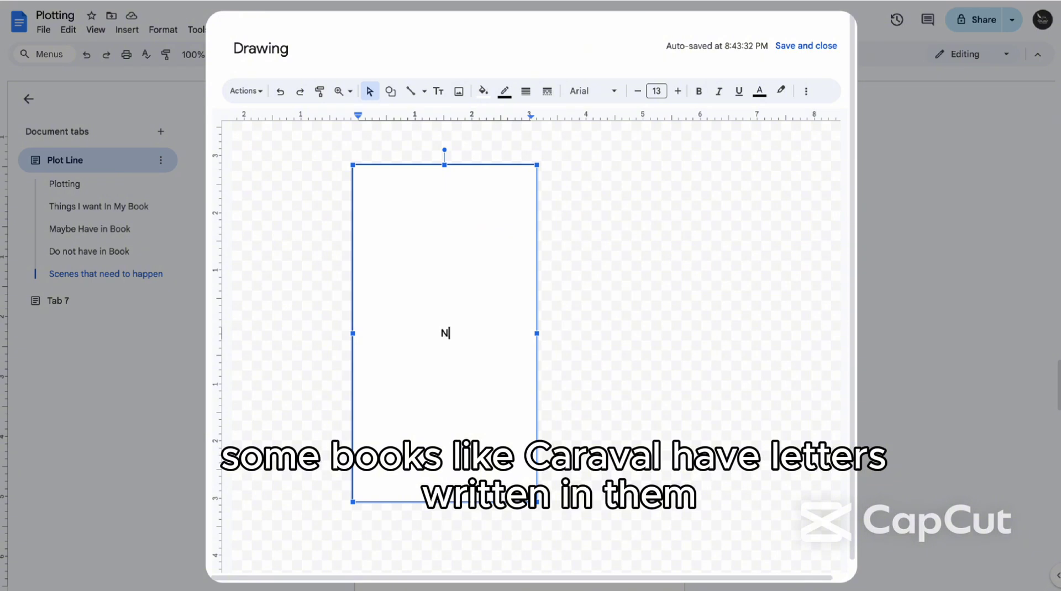
text(No one ca)
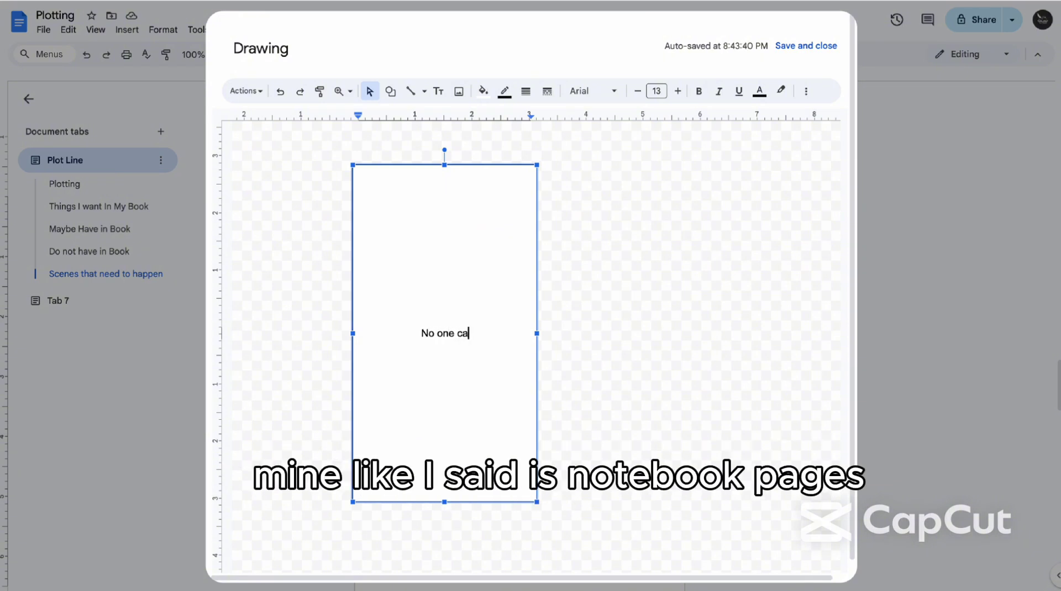
key(BackSpace)
text(n )
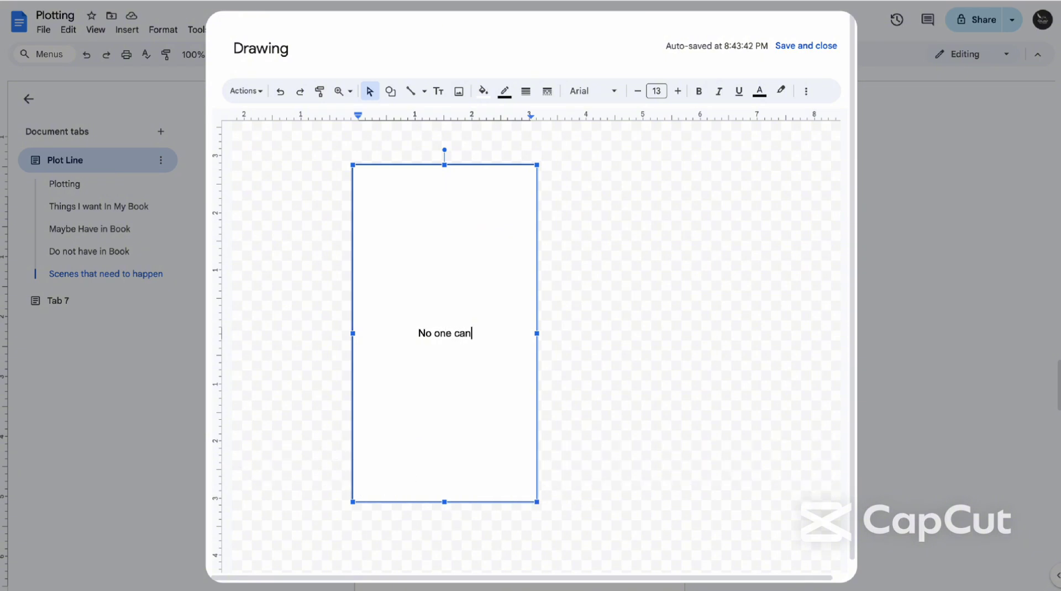
text(read)
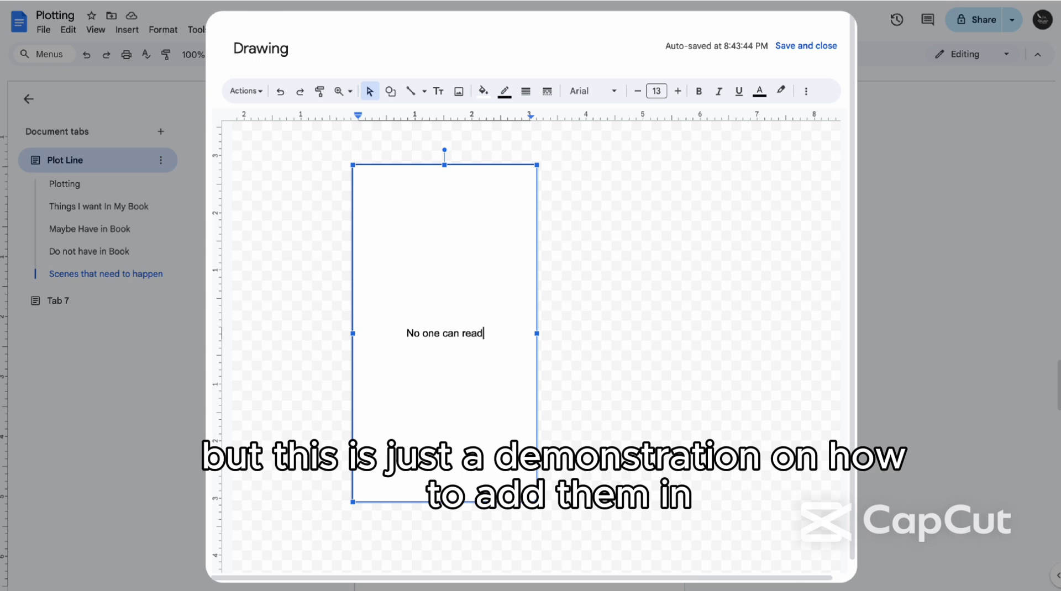
text( my book y)
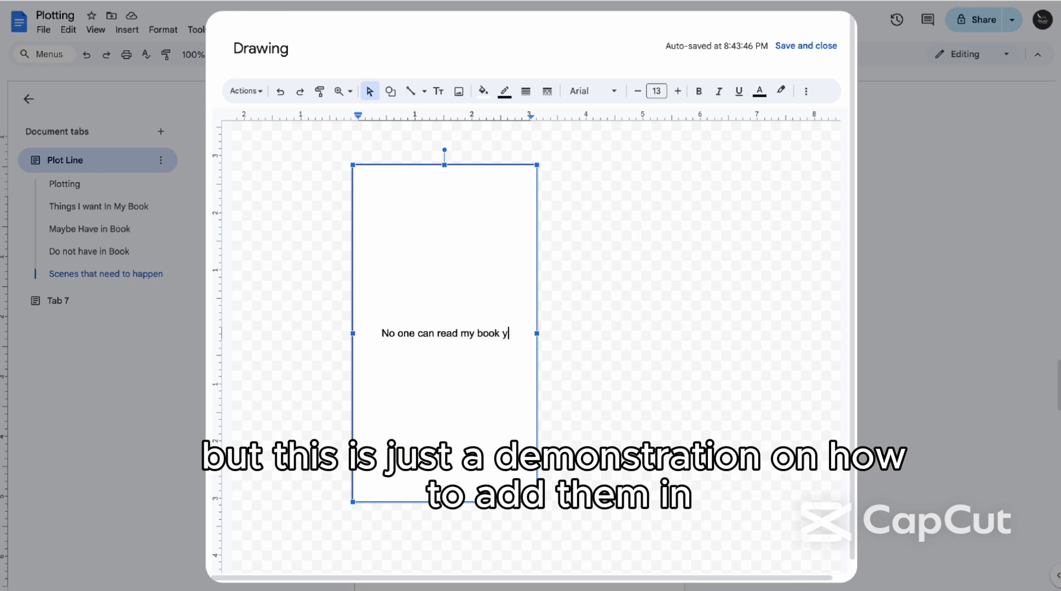
text(et becau)
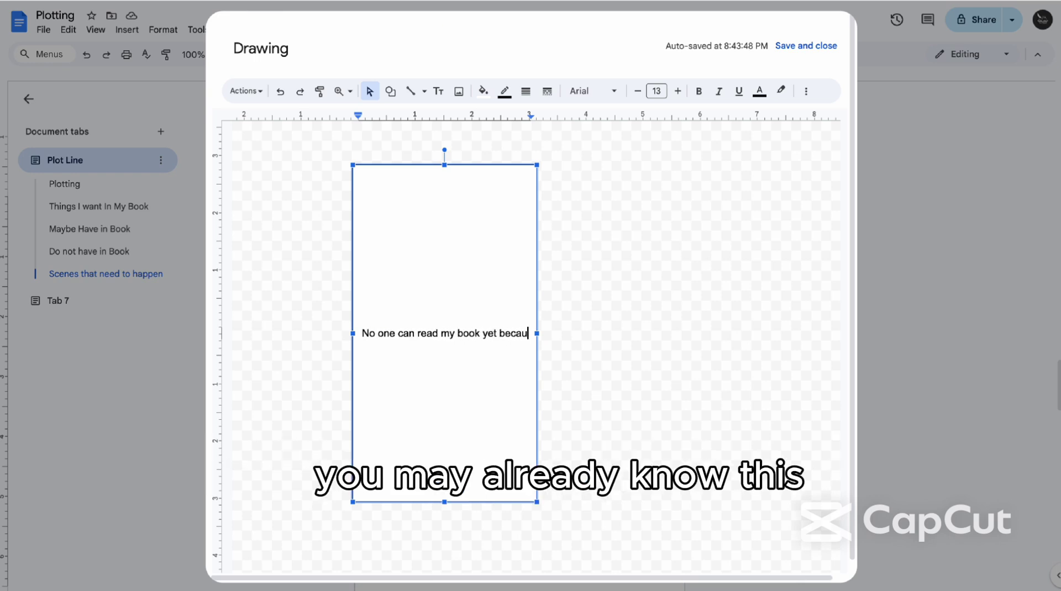
text(se it's )
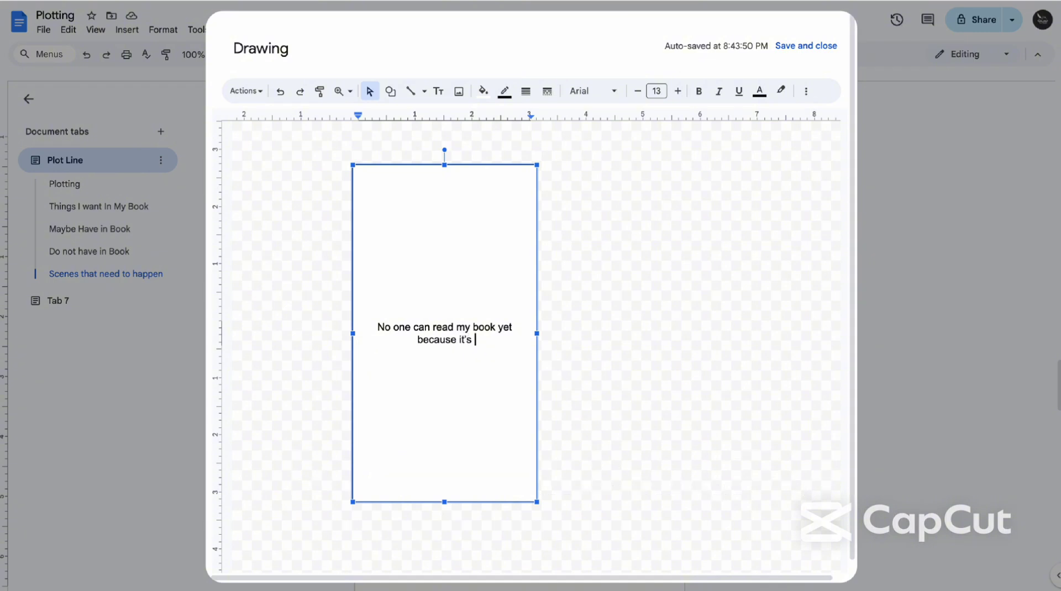
text(not finished)
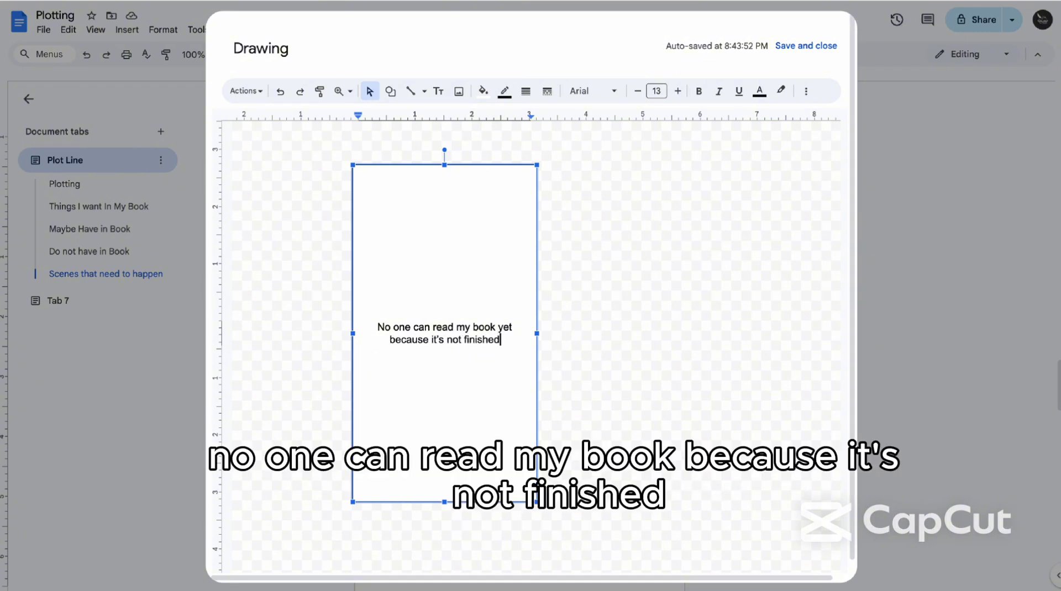
click(806, 46)
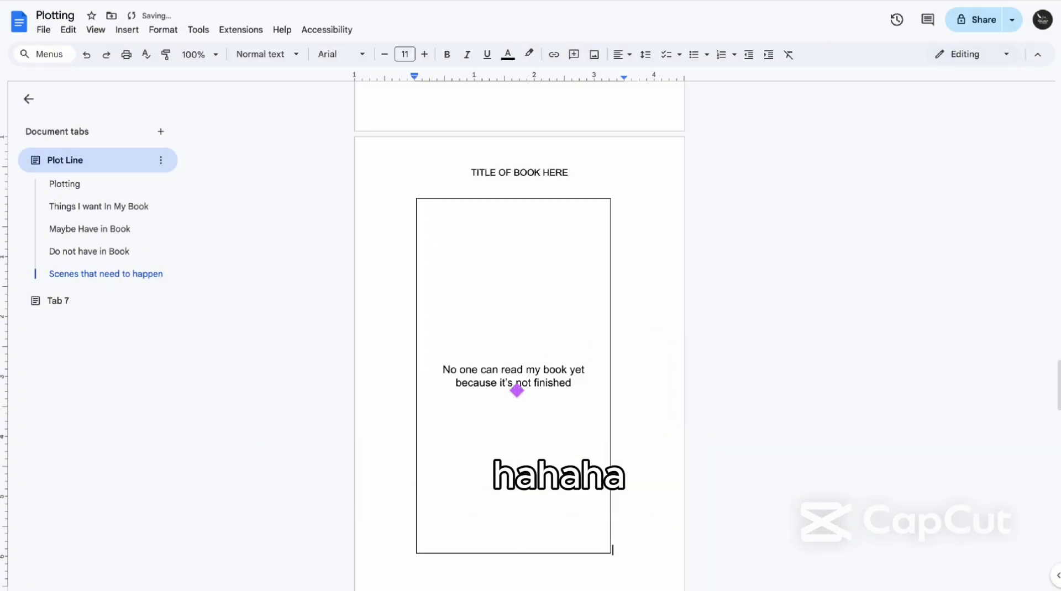
Enlarge the inserted drawing to about 4 inches wide and 7.2 inches high so it nearly fills the page
scroll(511, 387, down, 5)
scroll(518, 407, down, 10)
scroll(518, 407, up, 15)
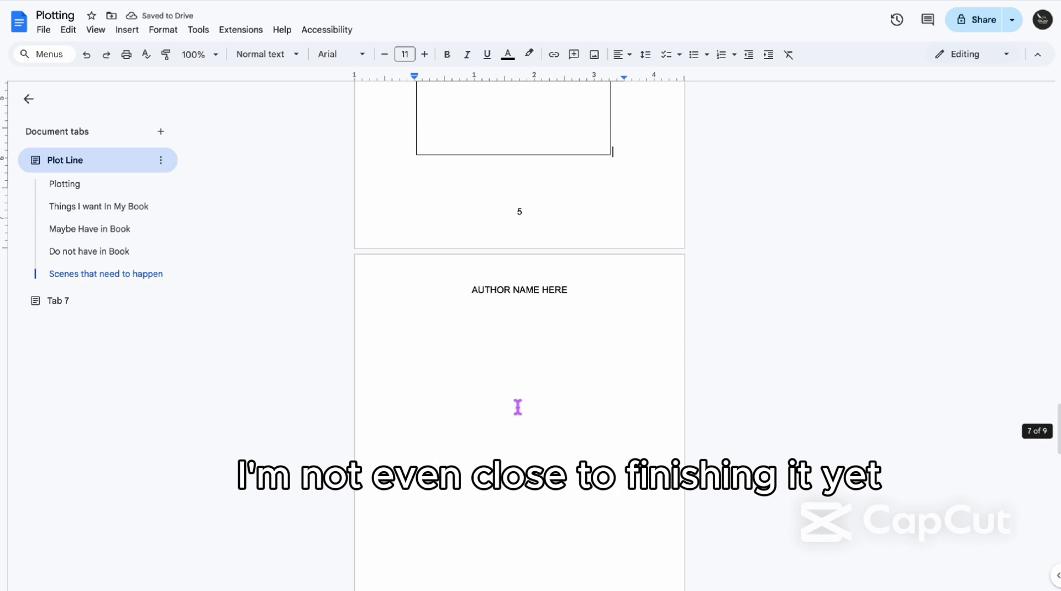
scroll(519, 407, up, 1)
click(609, 486)
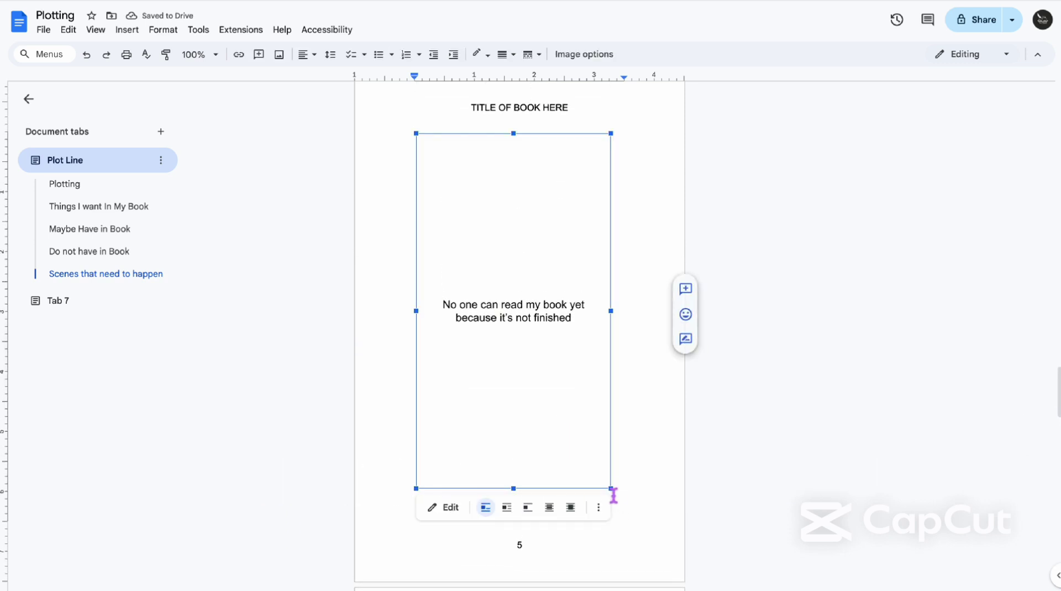
mouse_move(611, 489)
mouse_down()
mouse_move(655, 578)
mouse_move(655, 568)
mouse_up()
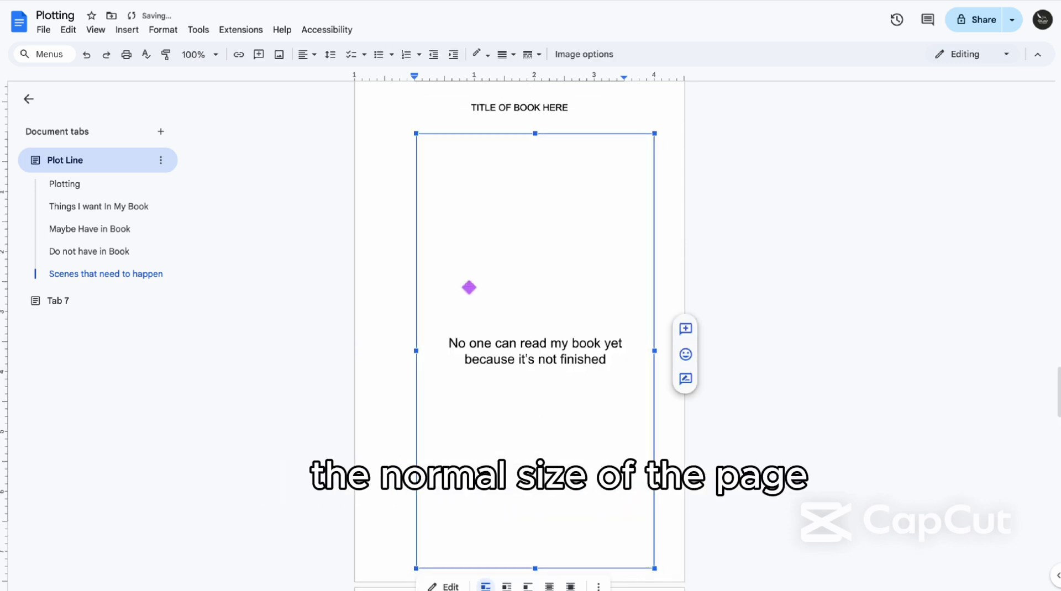
Shift the drawing's left indent to about 0.6 inch outside the left margin and its first-line indent to about 0.4 inch outside it
drag(415, 76, 379, 77)
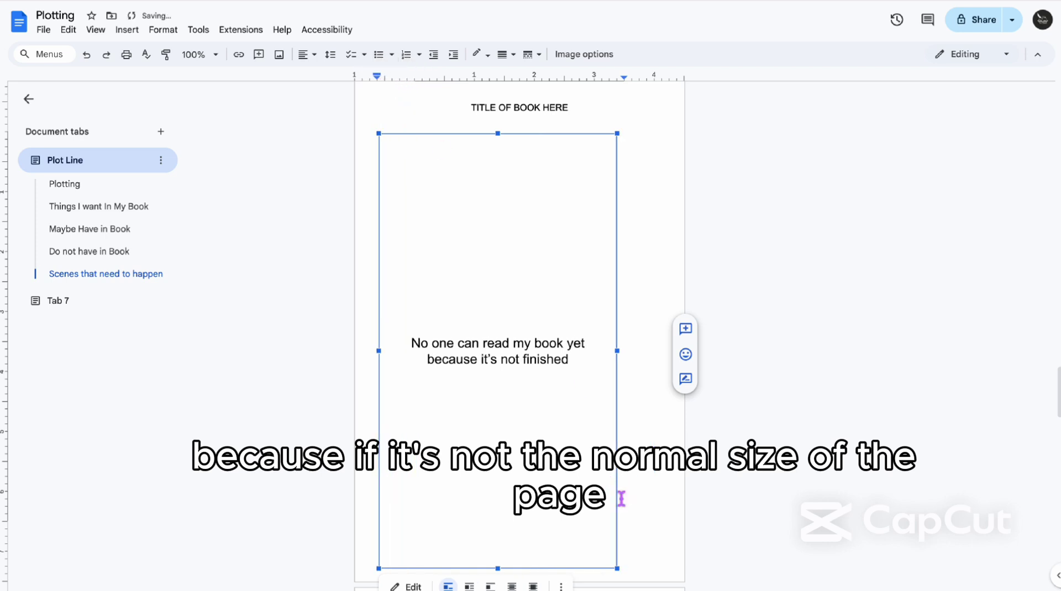
mouse_move(623, 575)
mouse_down()
mouse_move(635, 575)
mouse_move(623, 545)
mouse_up()
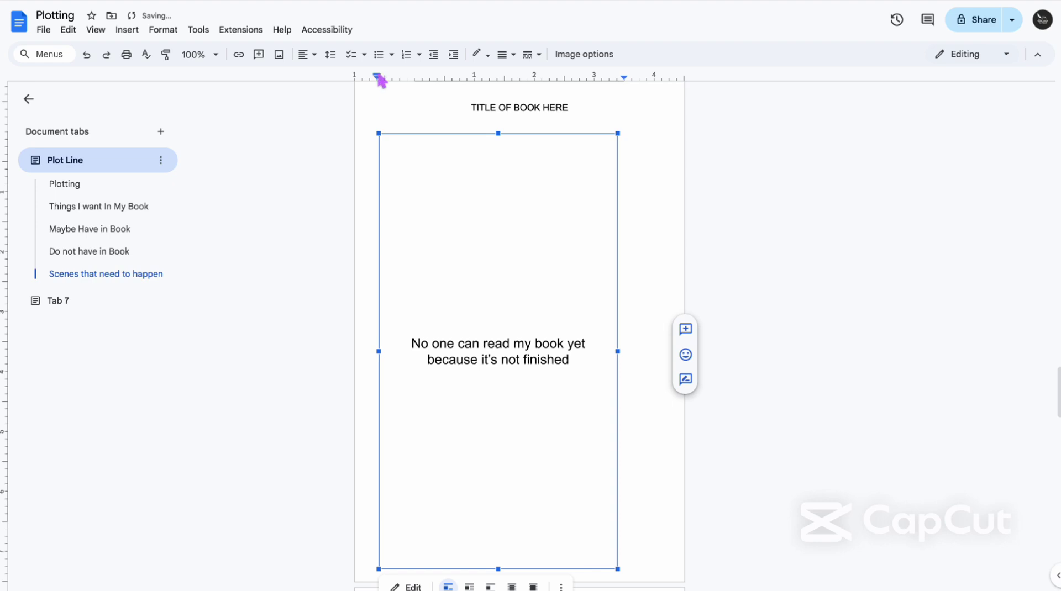
drag(379, 76, 392, 76)
scroll(494, 290, down, 3)
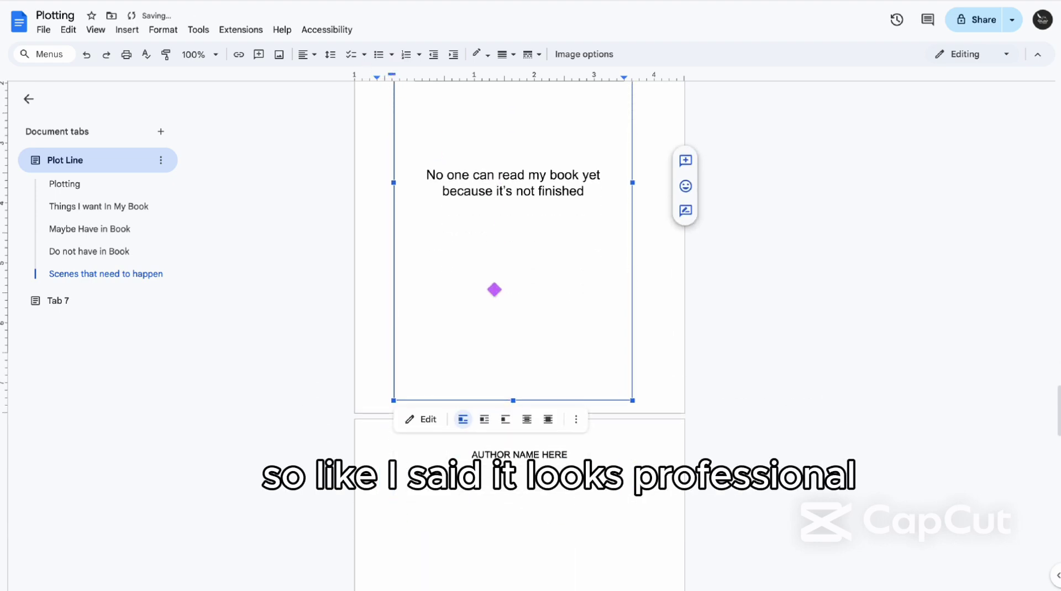
scroll(494, 289, up, 1)
click(828, 308)
scroll(828, 308, up, 1)
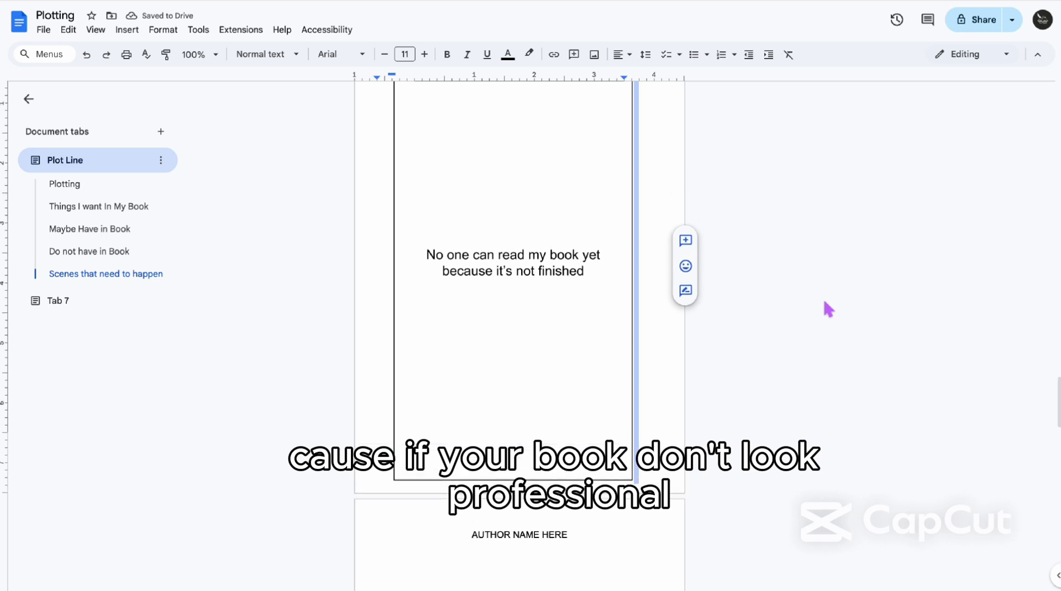
scroll(828, 310, up, 2)
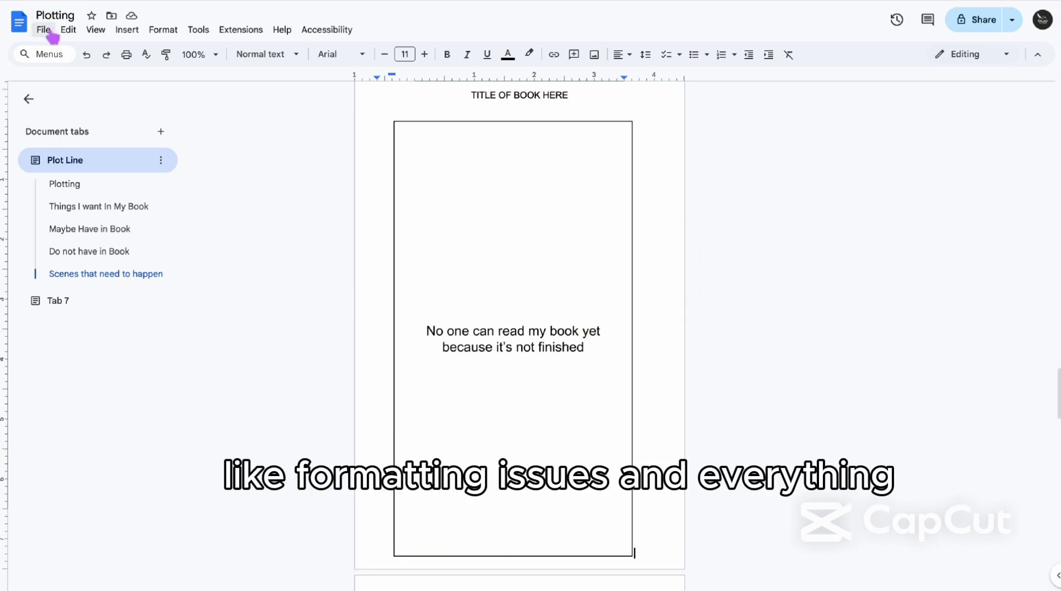
Insert a horizontal line directly after the drawing as a scene break
click(68, 31)
mouse_move(98, 40)
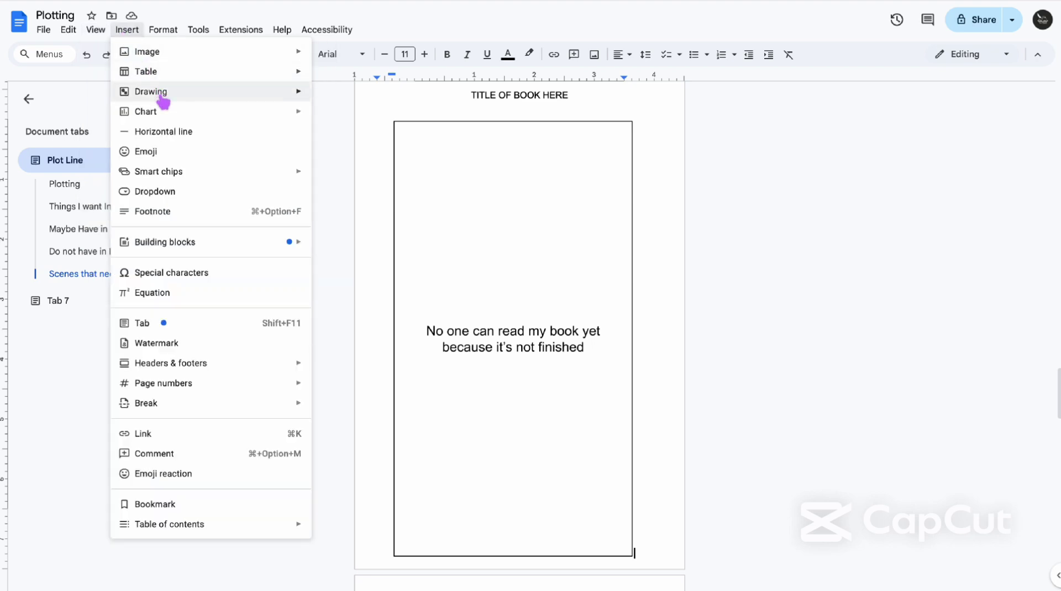
click(191, 135)
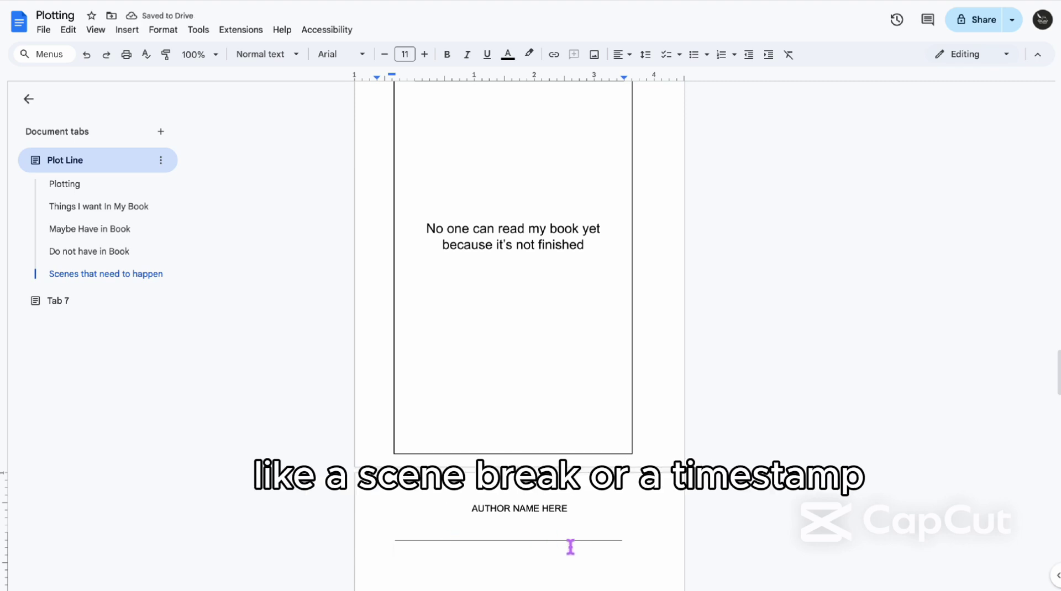
Add the sample text "Words hiii words and more more words" on its own line above the horizontal line
key(Return)
click(410, 532)
text(w)
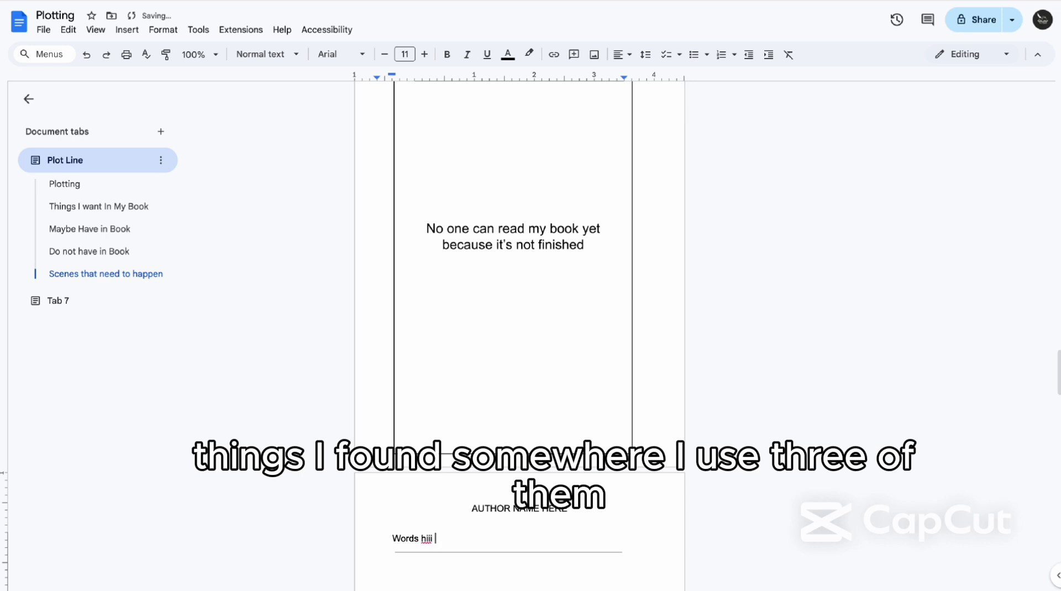
text(words an)
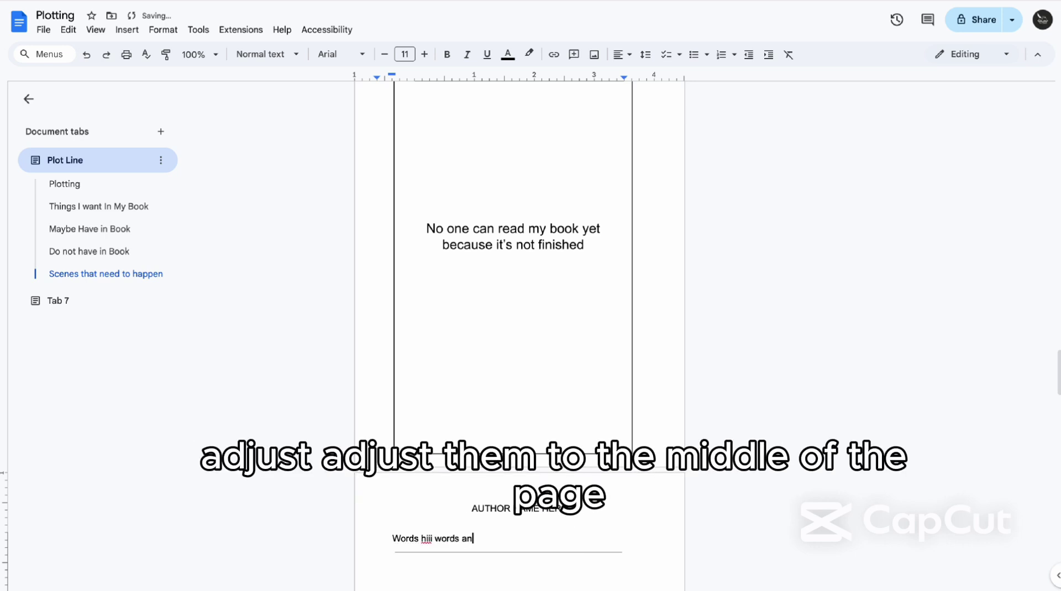
text(d more more wod)
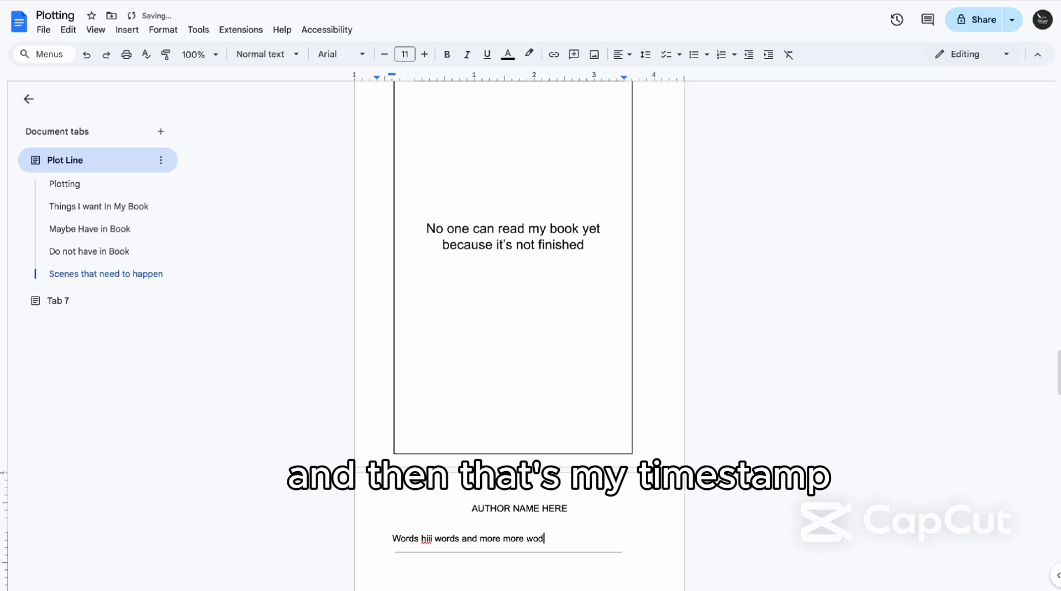
key(BackSpace)
text(rds)
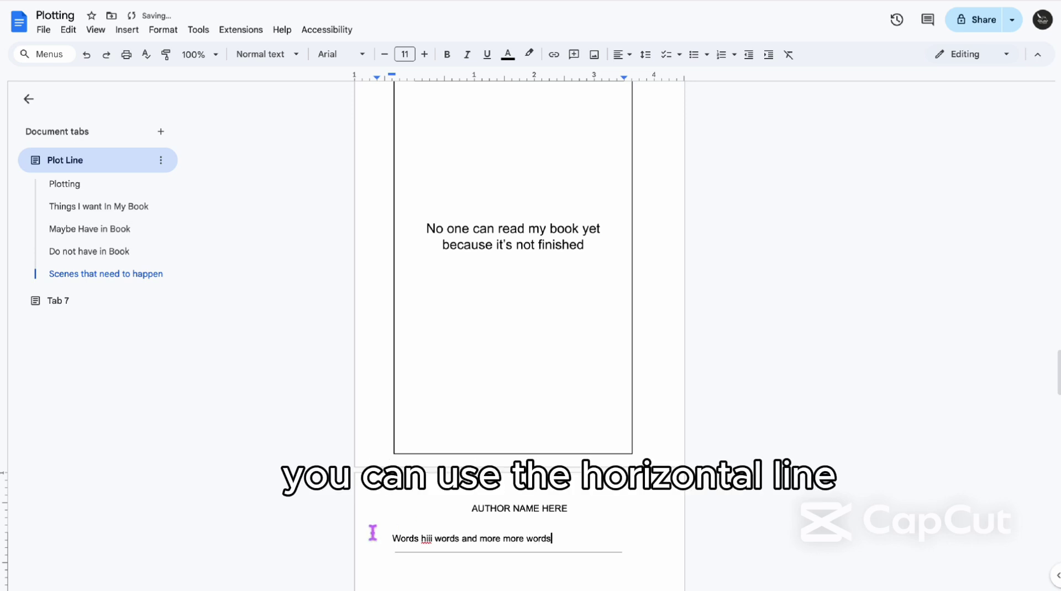
Review the manuscript's pages in print preview, then return to editing
click(47, 32)
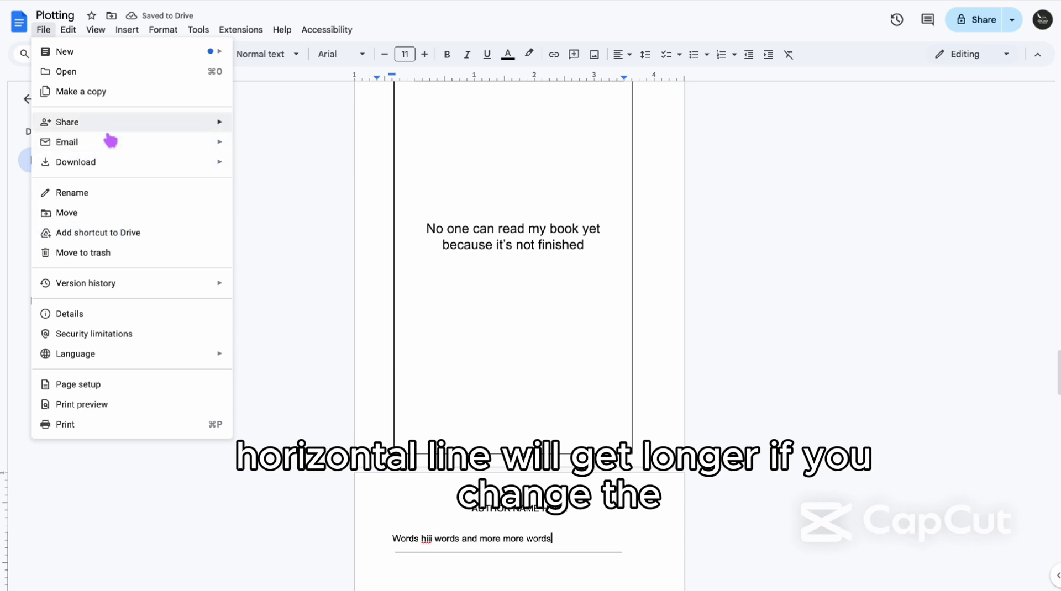
click(101, 416)
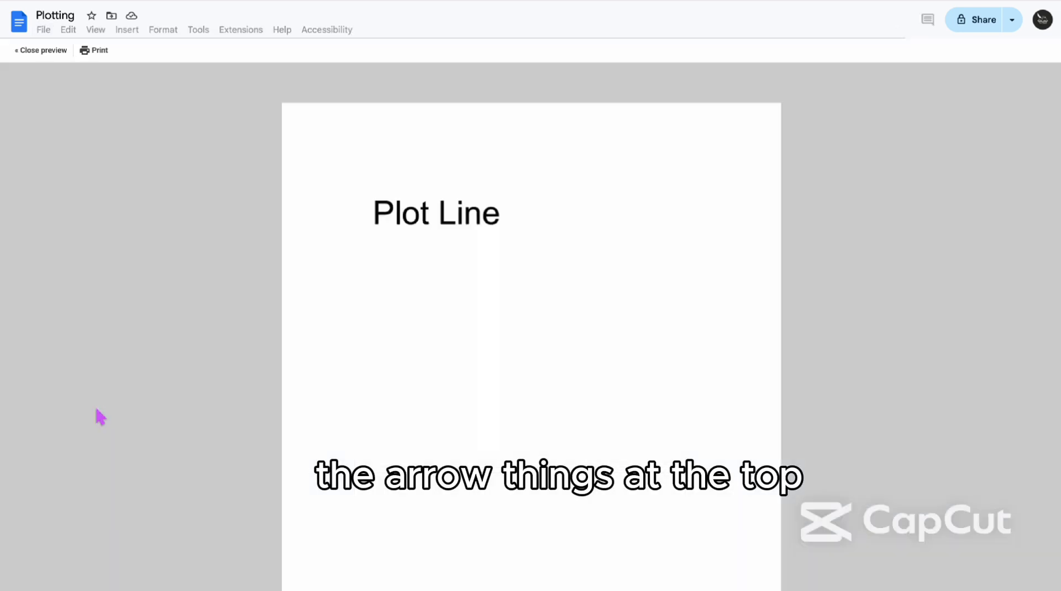
scroll(590, 454, down, 15)
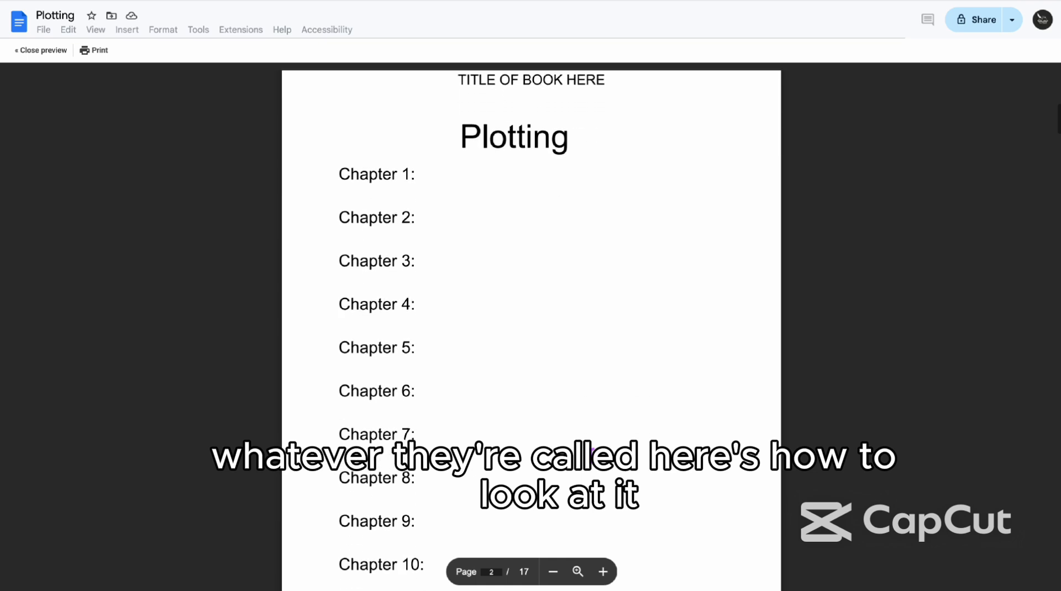
scroll(591, 454, down, 20)
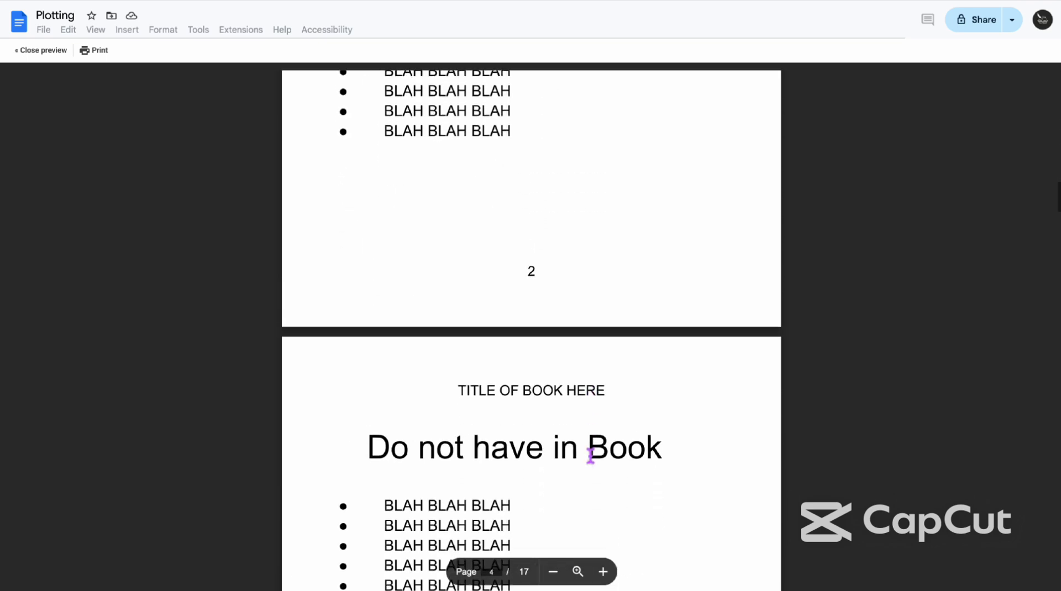
scroll(531, 331, down, 15)
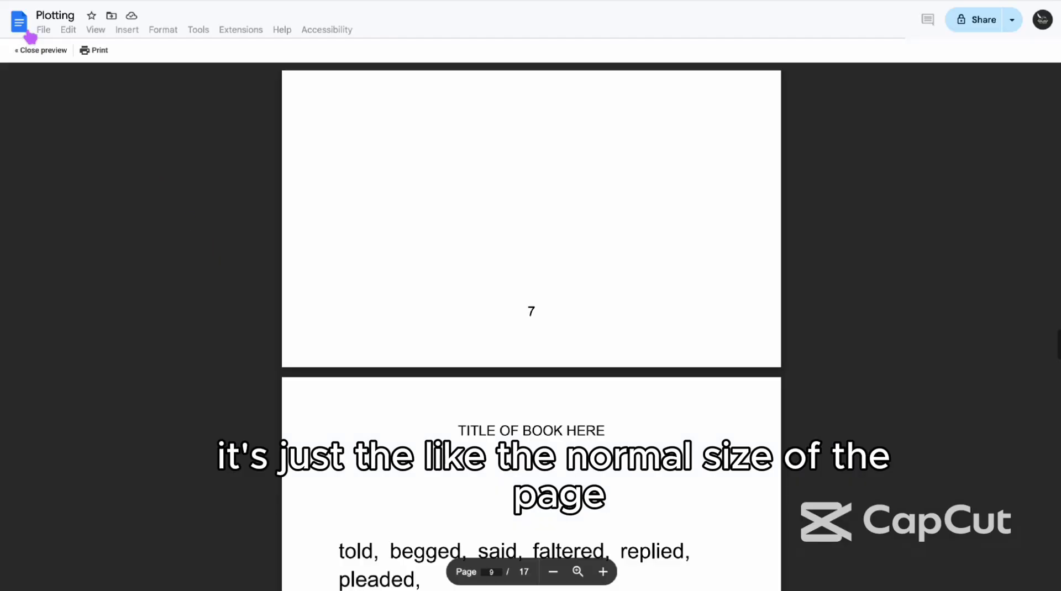
click(39, 50)
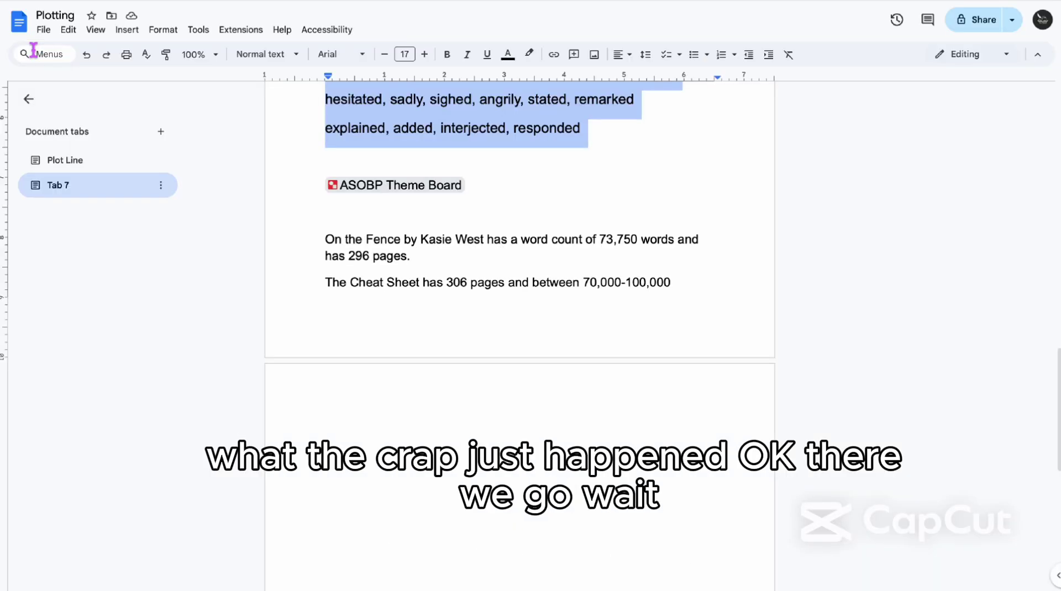
Look over the file formats the document can be downloaded in, such as PDF and EPUB, without exporting it
click(53, 32)
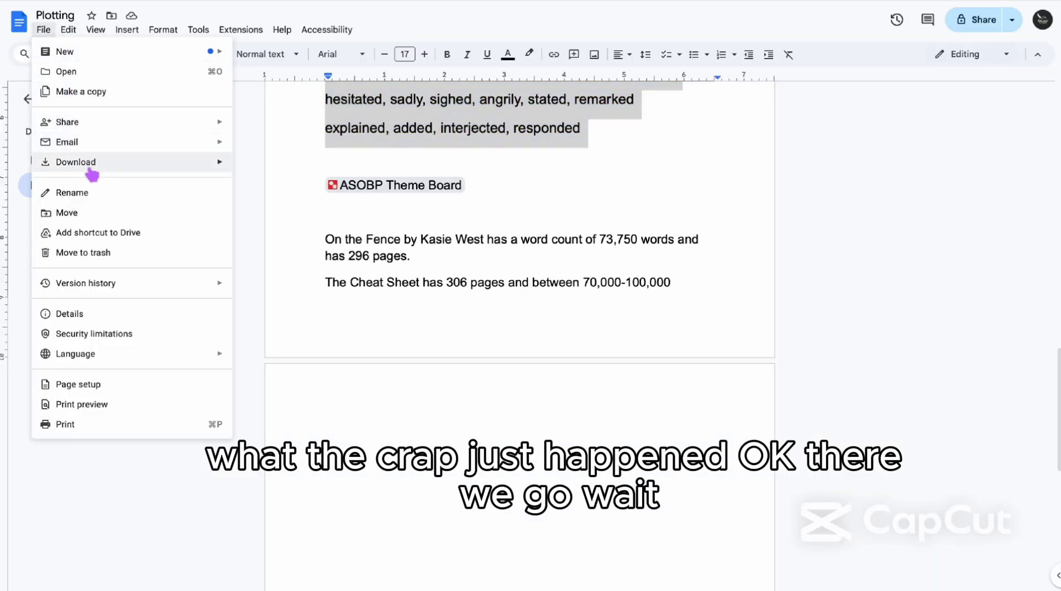
mouse_move(93, 165)
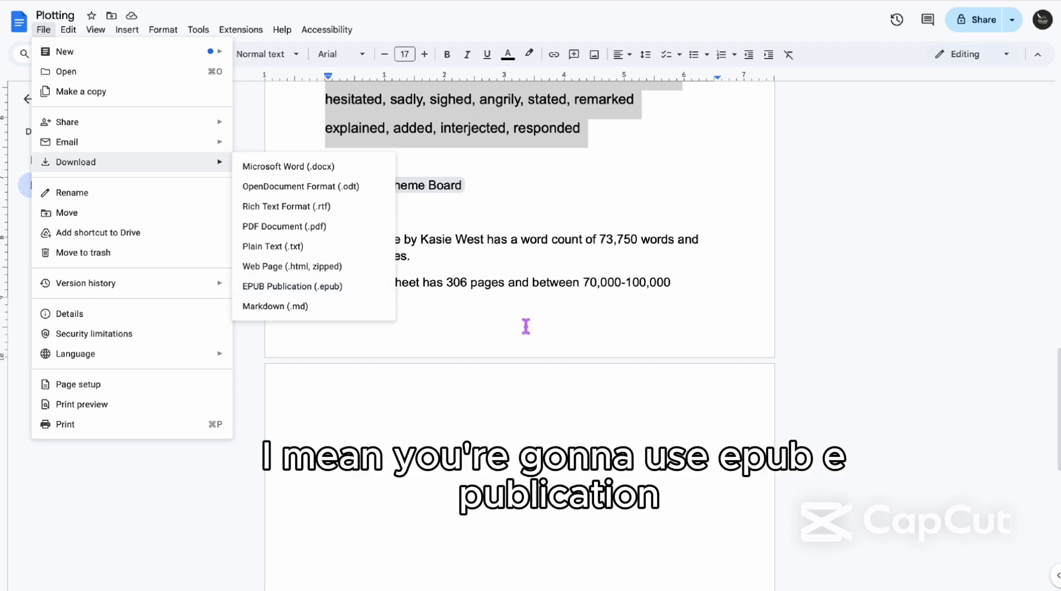
click(678, 290)
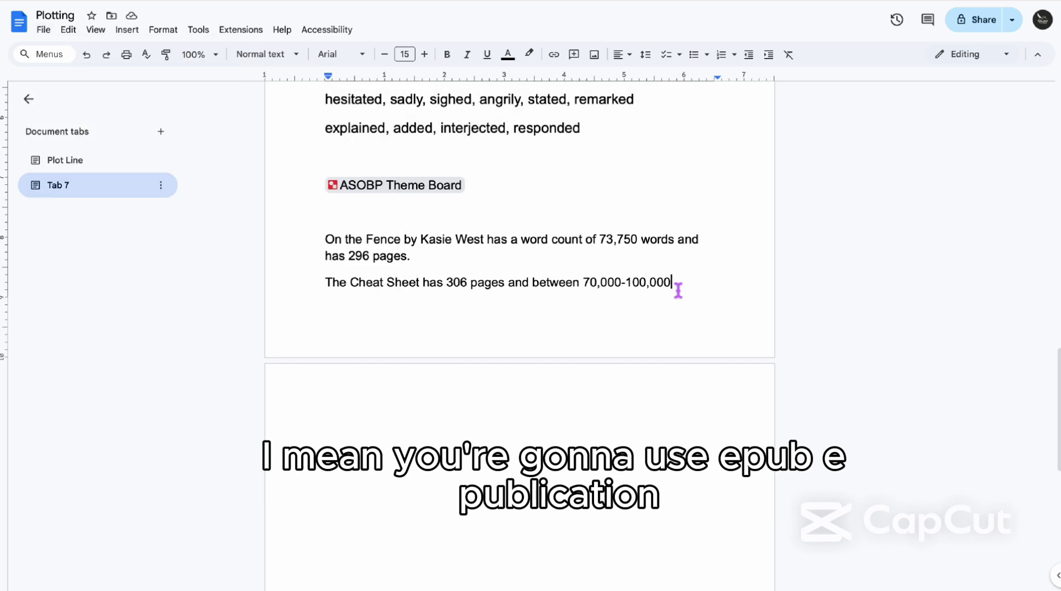
scroll(263, 225, up, 4)
click(124, 162)
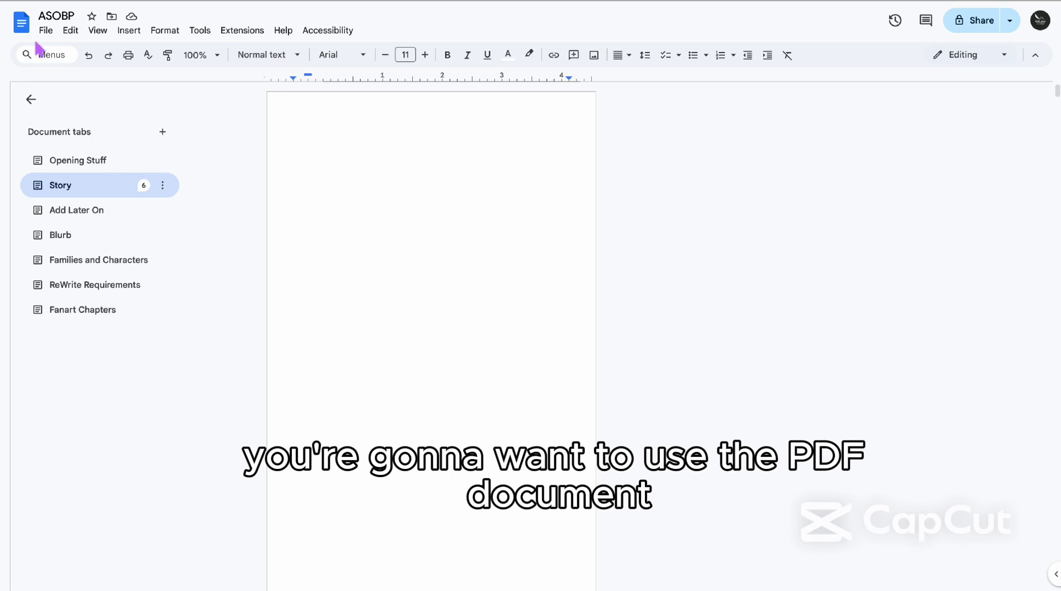
Set the Story tab's top margin to 0.9 inch and its bottom margin to 0.8 inch in the ASOBP document
click(46, 31)
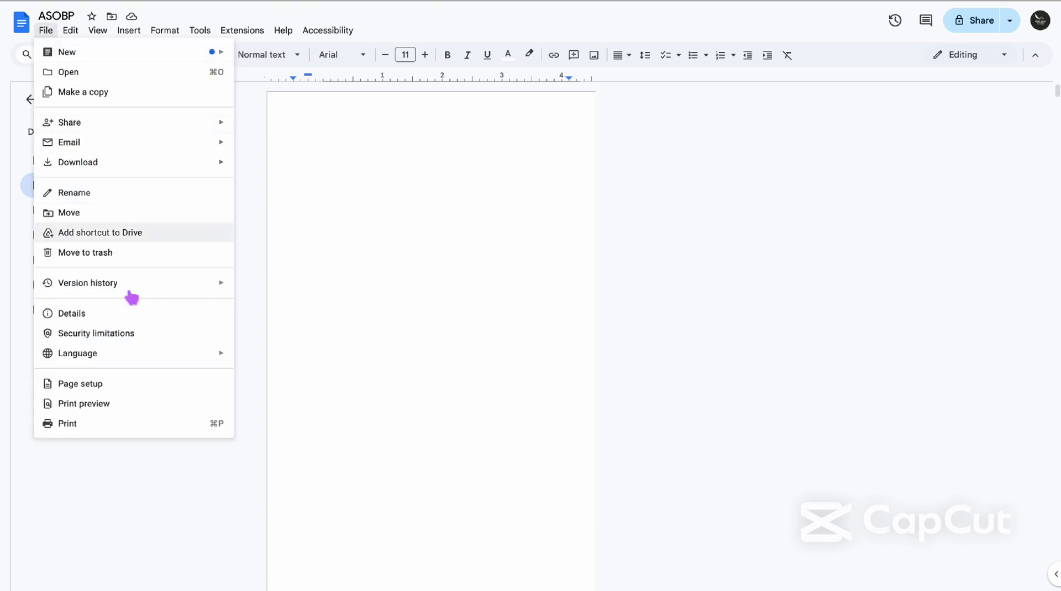
click(80, 384)
click(447, 408)
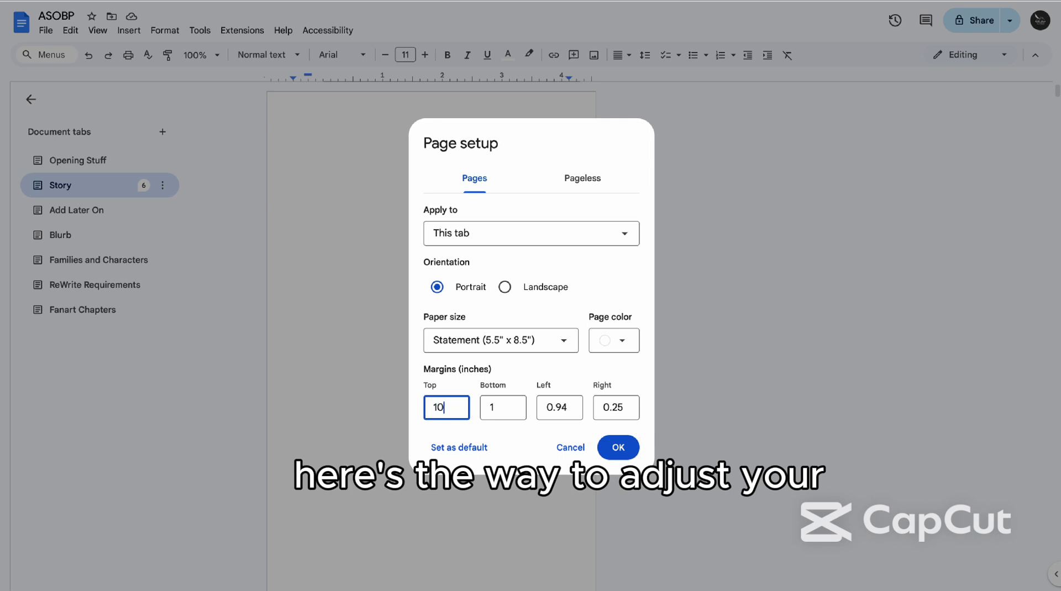
key(BackSpace)
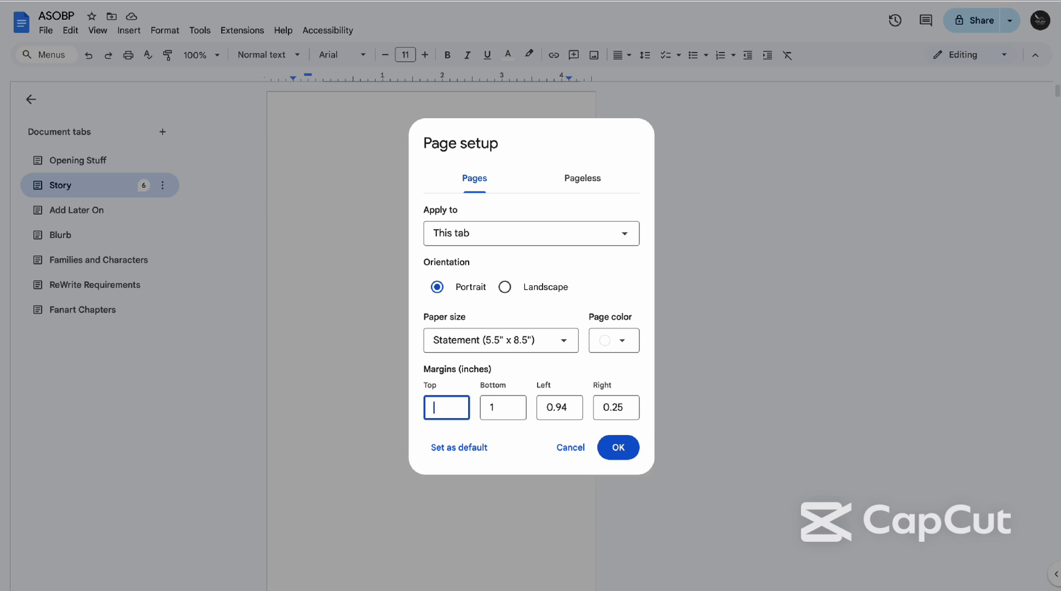
text(0.9)
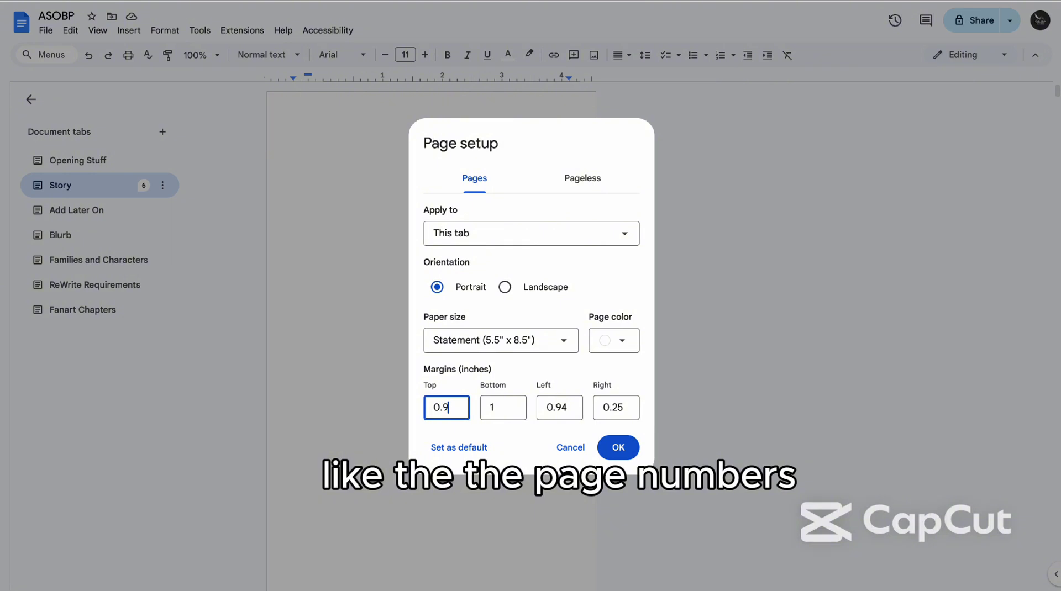
click(504, 410)
text(0.8)
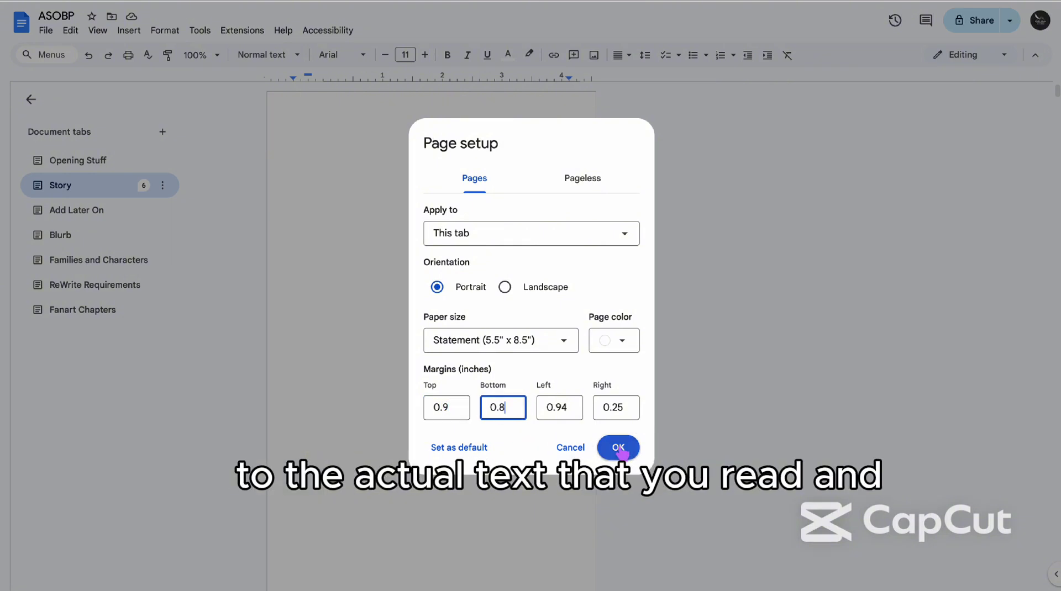
click(618, 448)
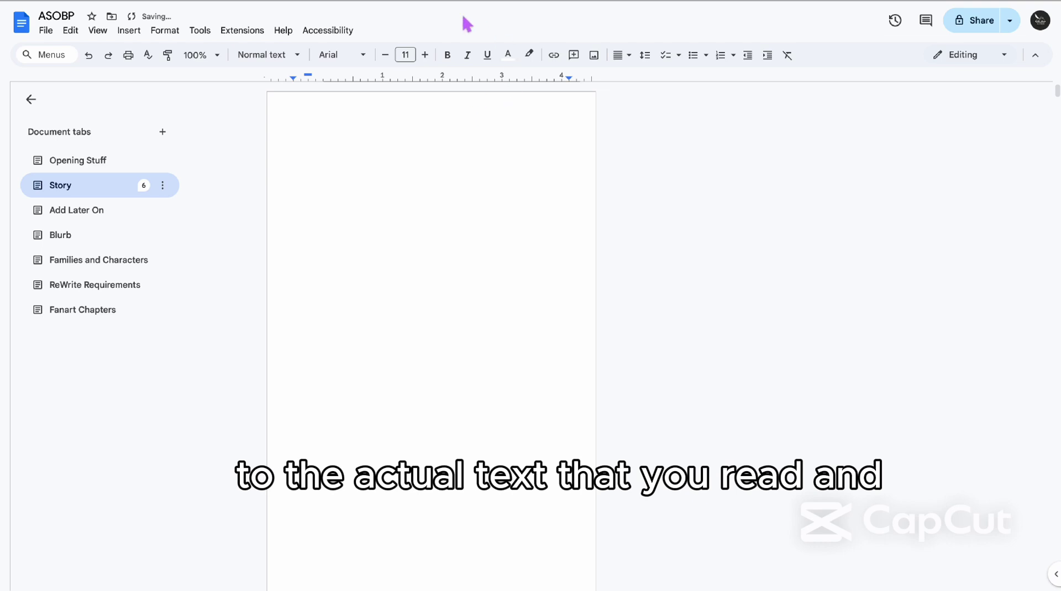
Change the Story tab's page color to black
click(47, 31)
click(105, 385)
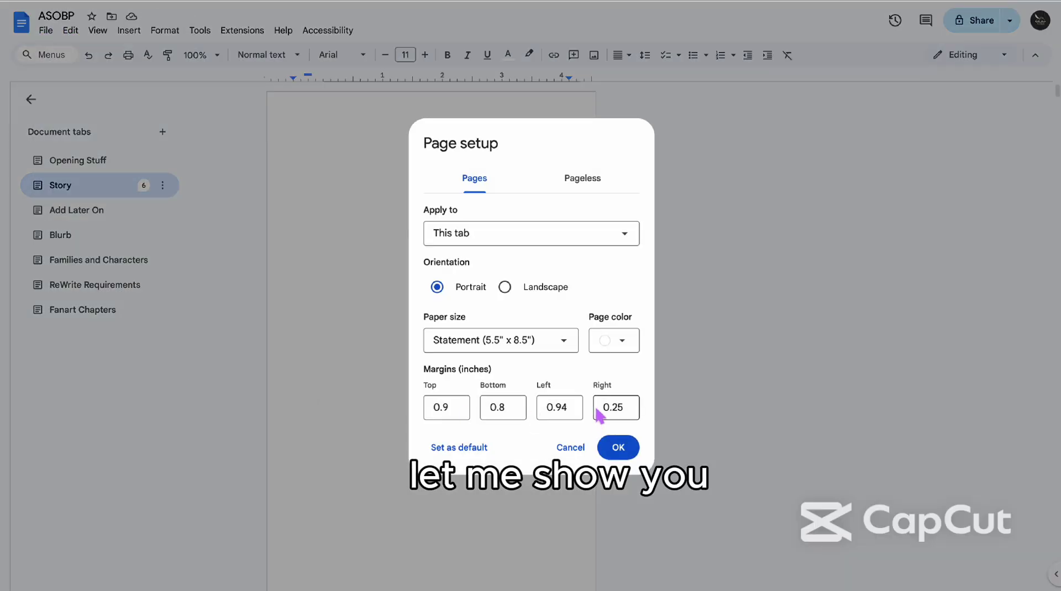
click(614, 344)
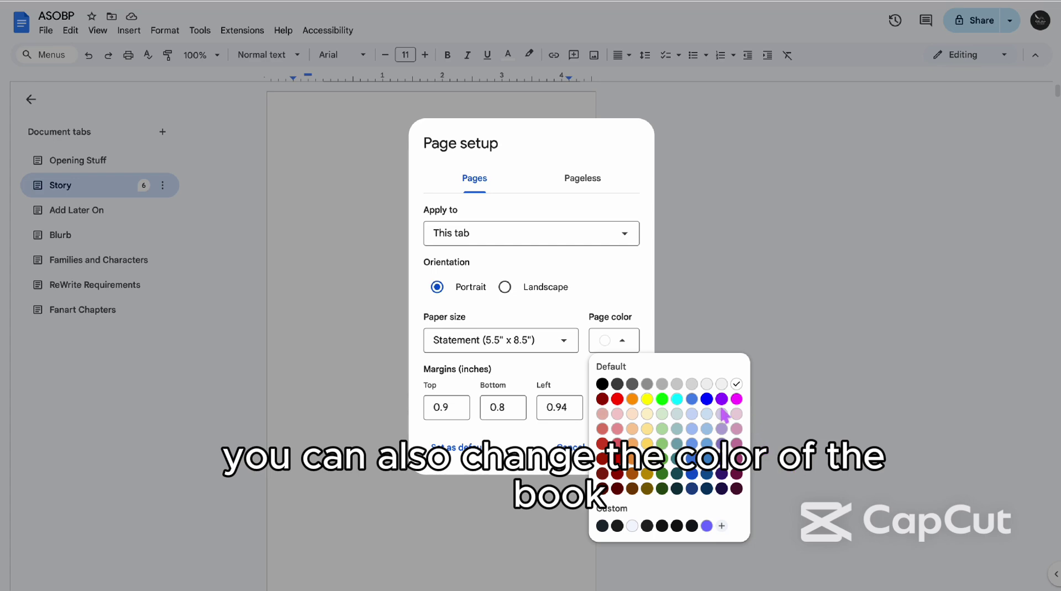
click(602, 385)
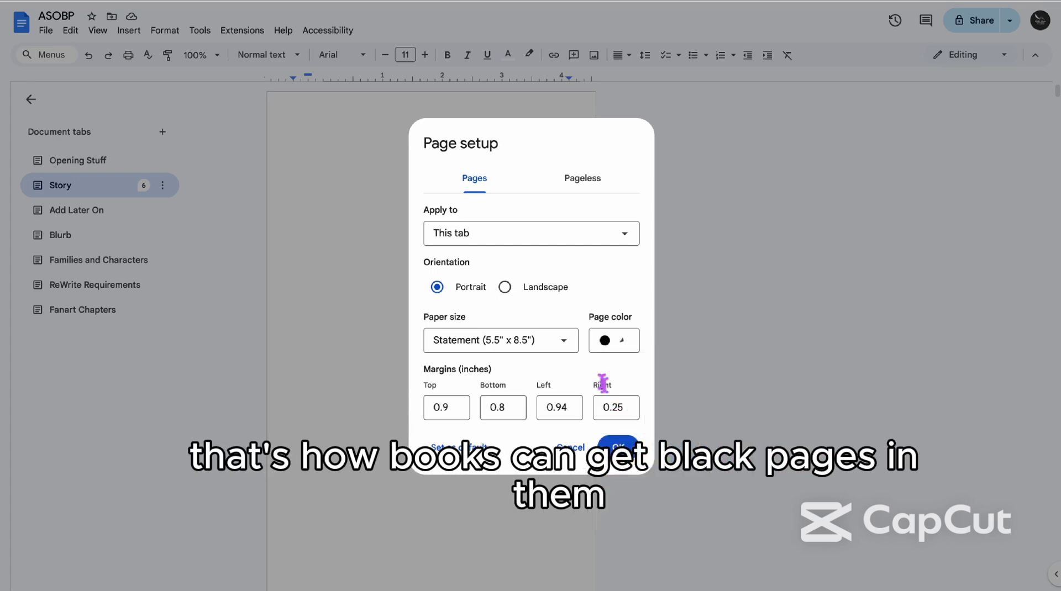
click(618, 446)
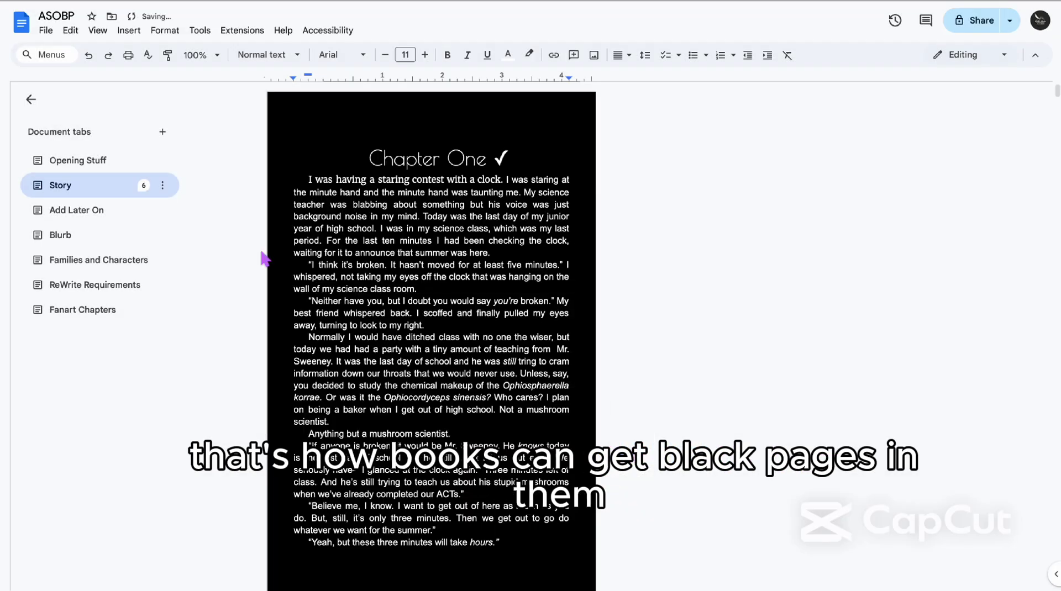
Restore the Story tab's page color to white
click(45, 30)
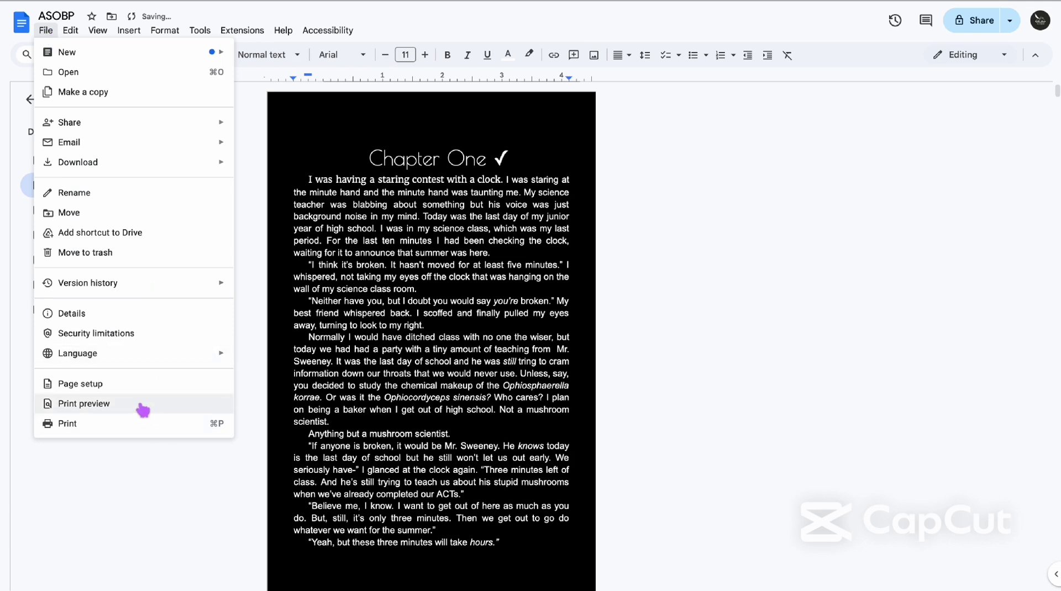
click(104, 386)
click(608, 341)
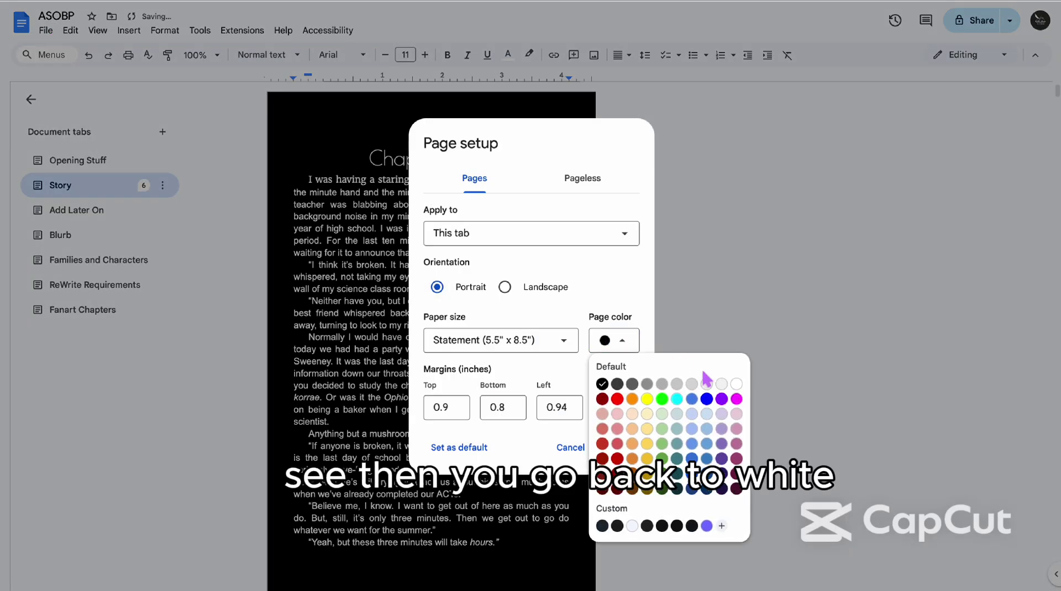
click(736, 384)
click(618, 447)
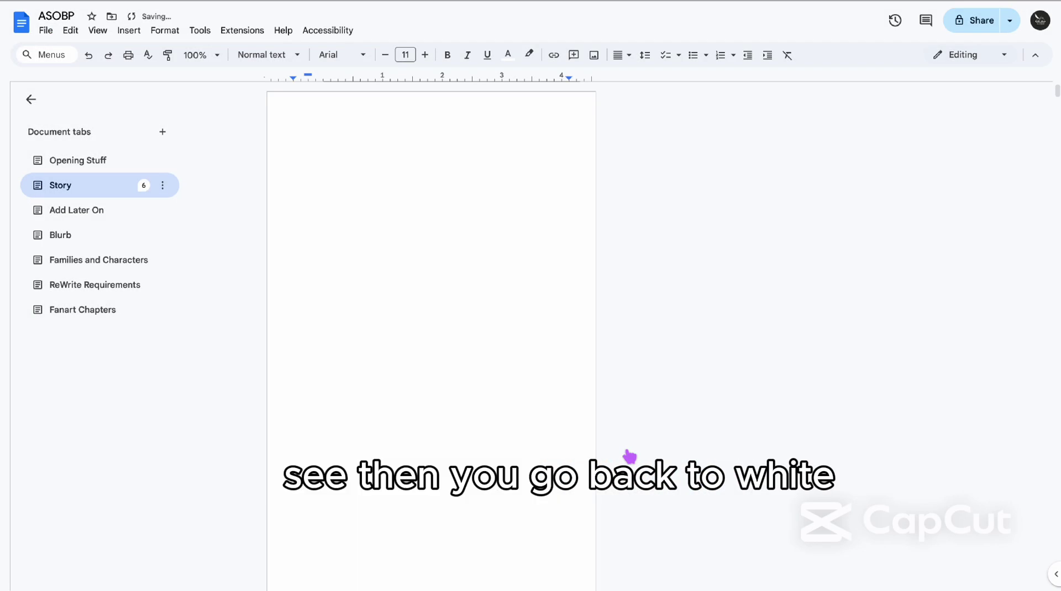
scroll(629, 458, down, 7)
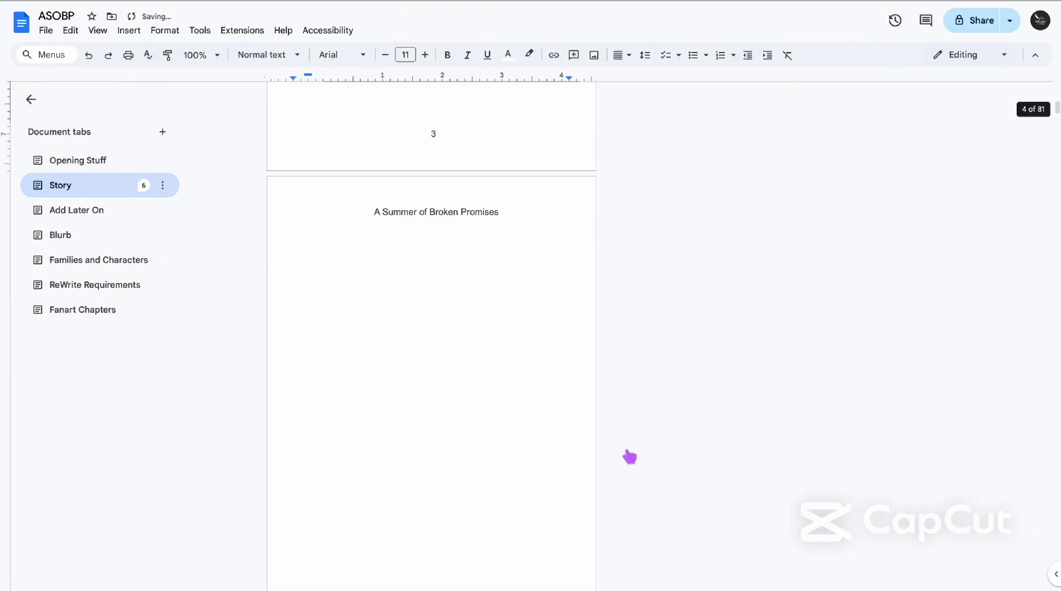
scroll(623, 455, up, 7)
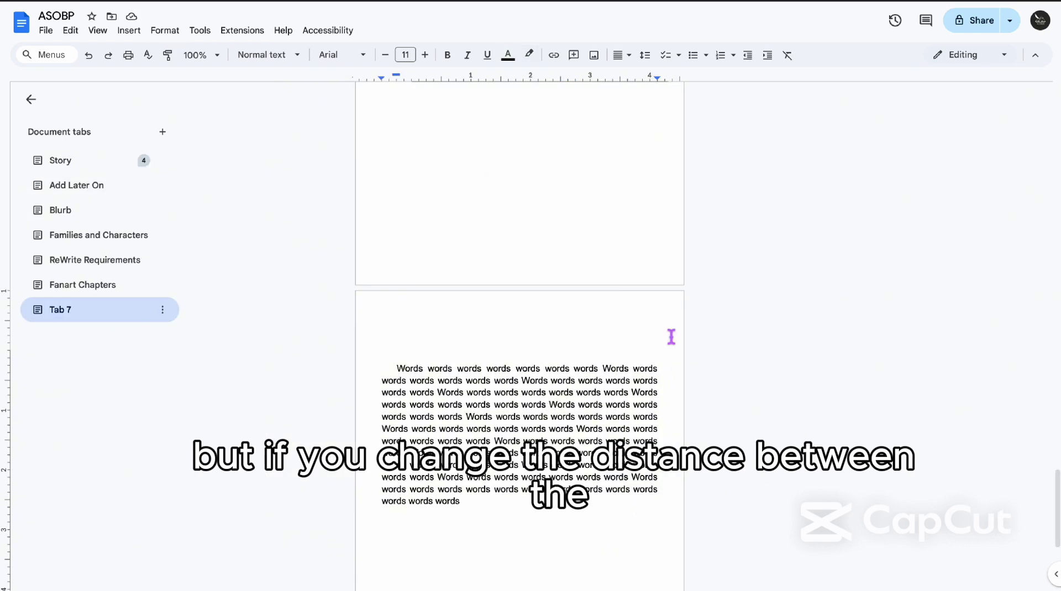
scroll(827, 287, up, 15)
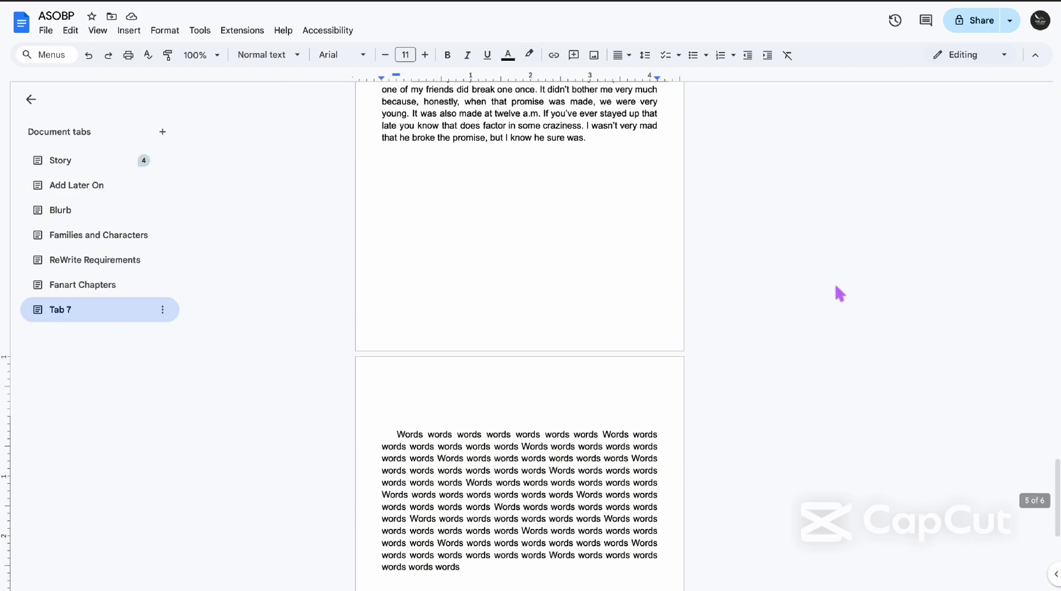
scroll(834, 282, up, 15)
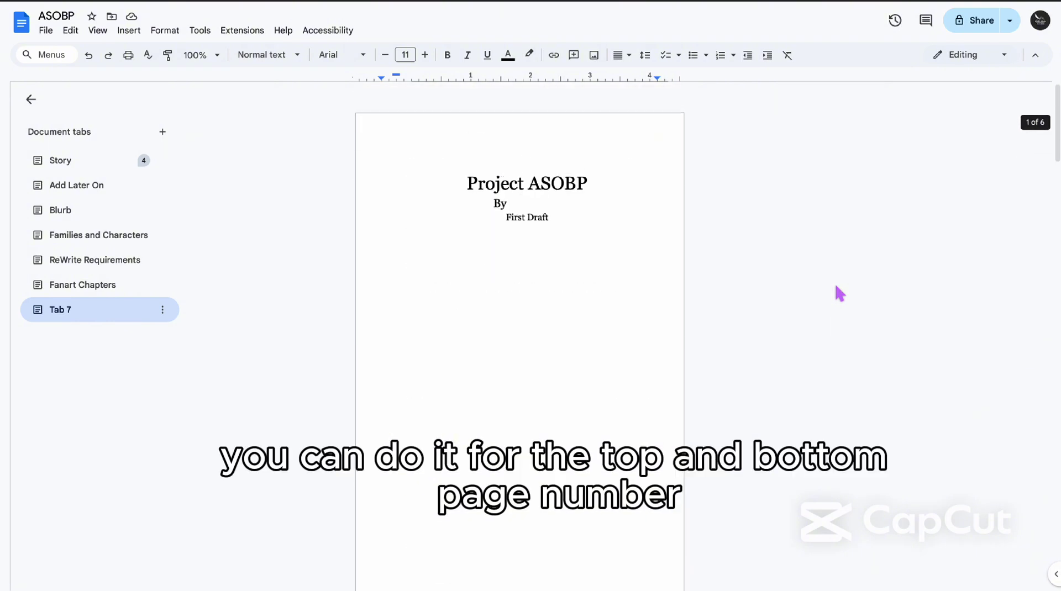
click(495, 185)
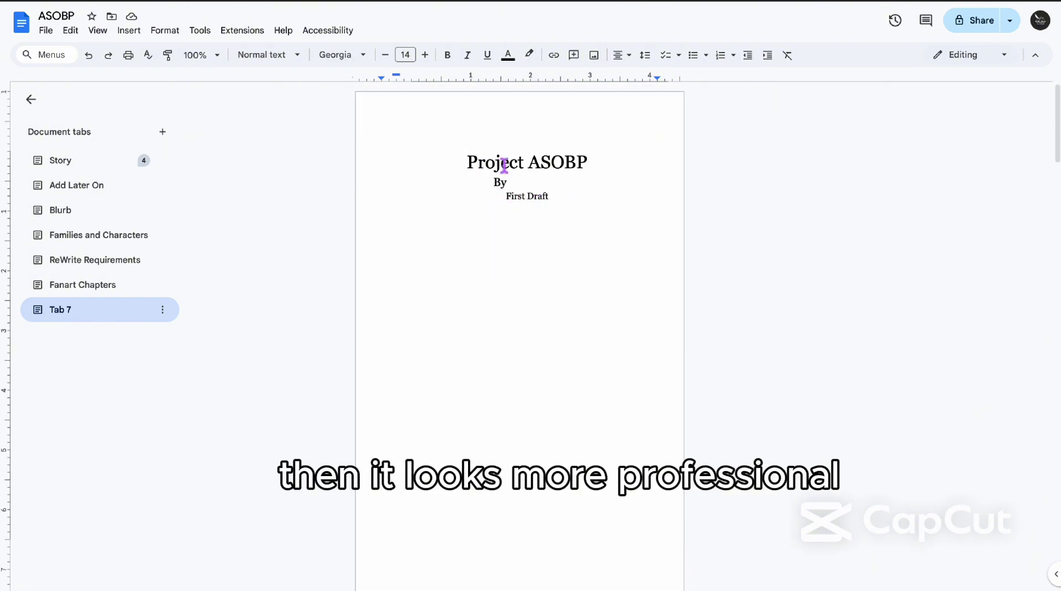
drag(512, 181, 554, 183)
click(479, 165)
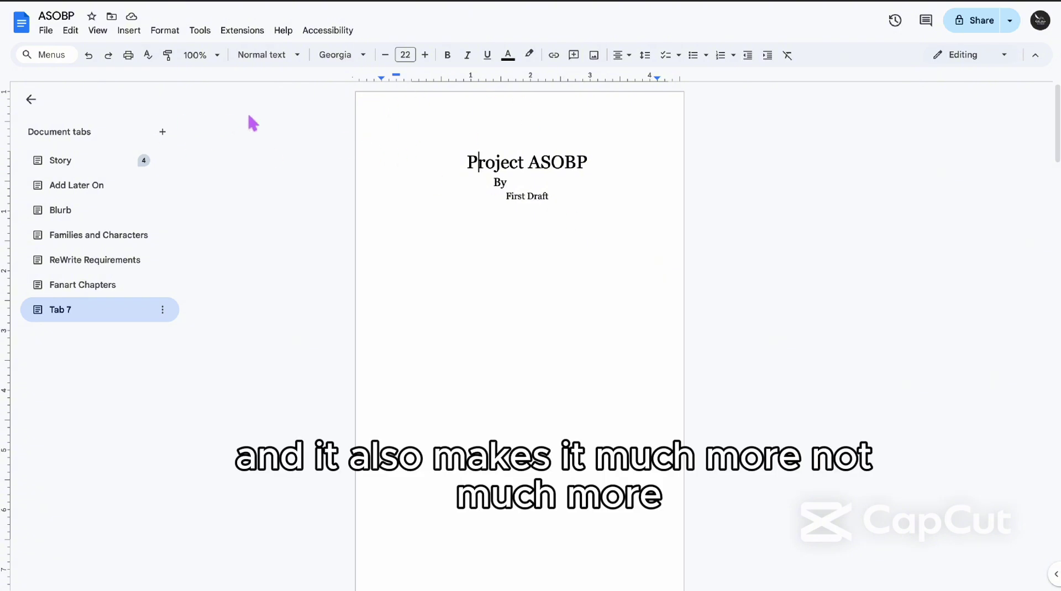
Insert a next-page section break in the blank space just before the page of repeated "Words" sample text in Tab 7
click(130, 31)
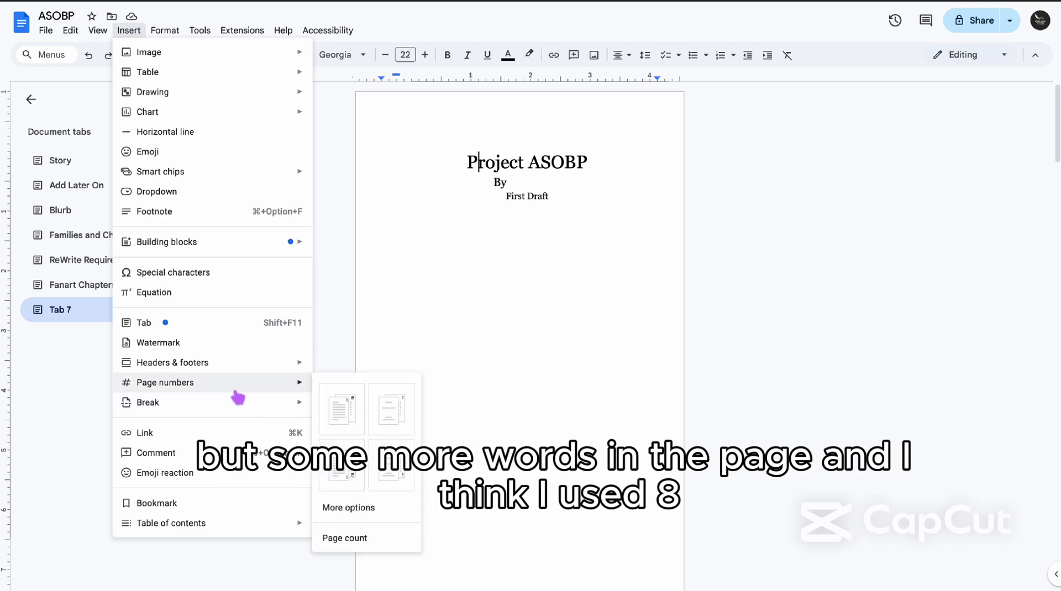
mouse_move(243, 411)
scroll(473, 362, down, 20)
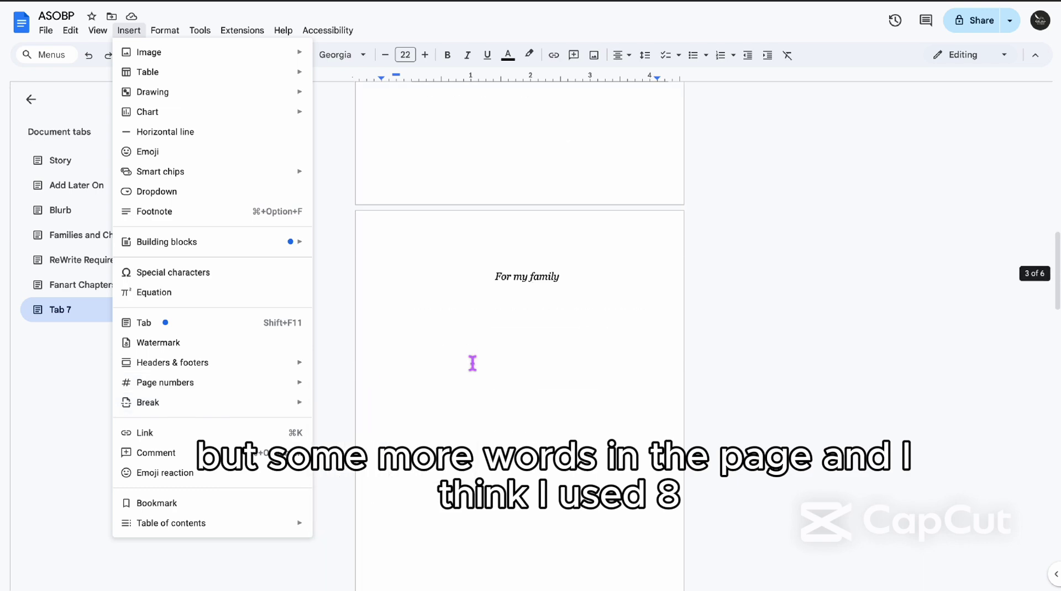
scroll(473, 362, down, 5)
scroll(472, 362, up, 6)
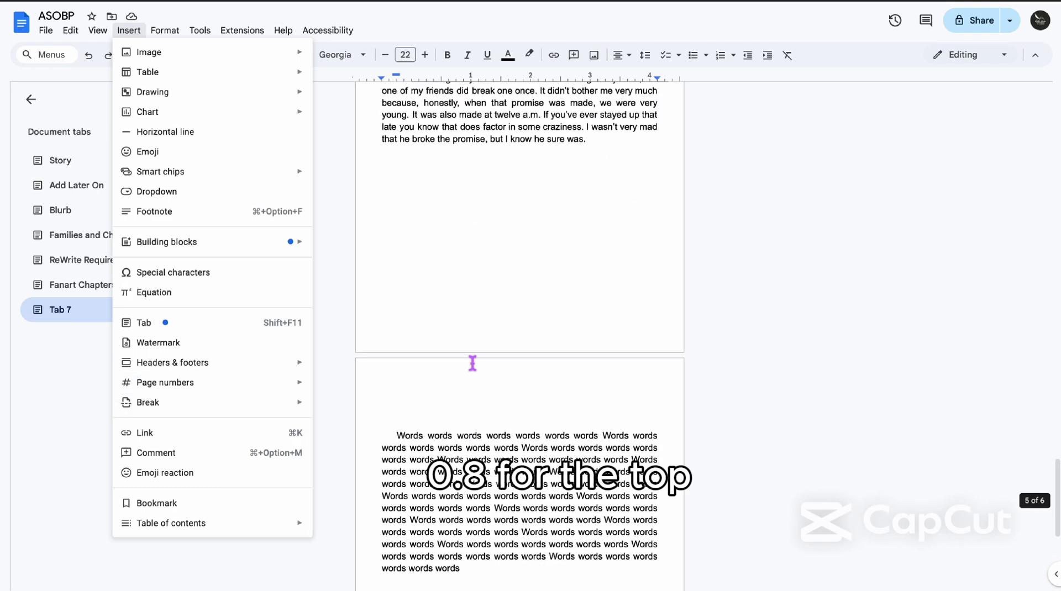
click(466, 301)
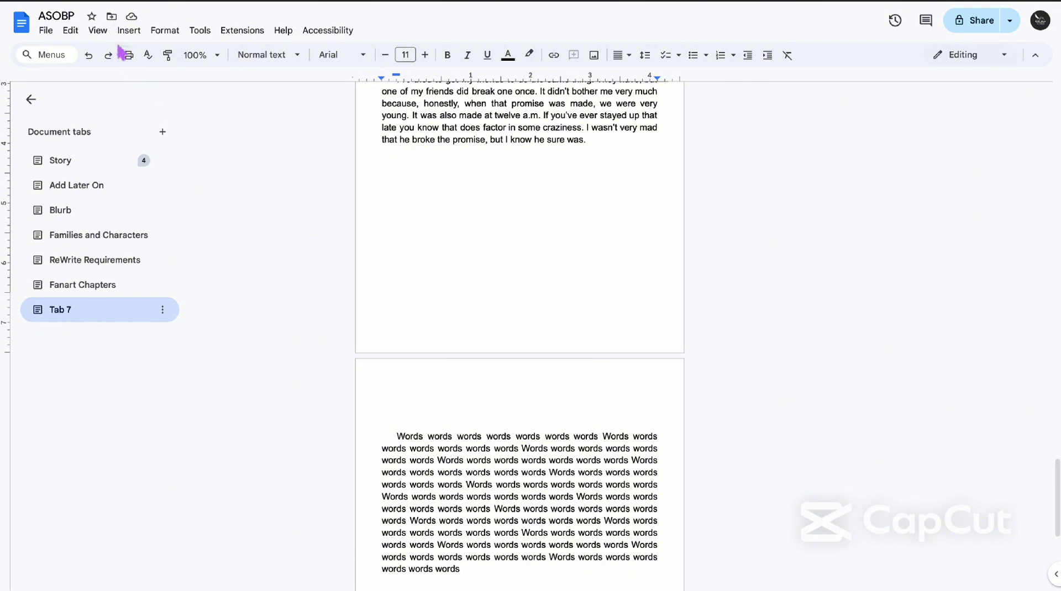
click(129, 29)
mouse_move(184, 409)
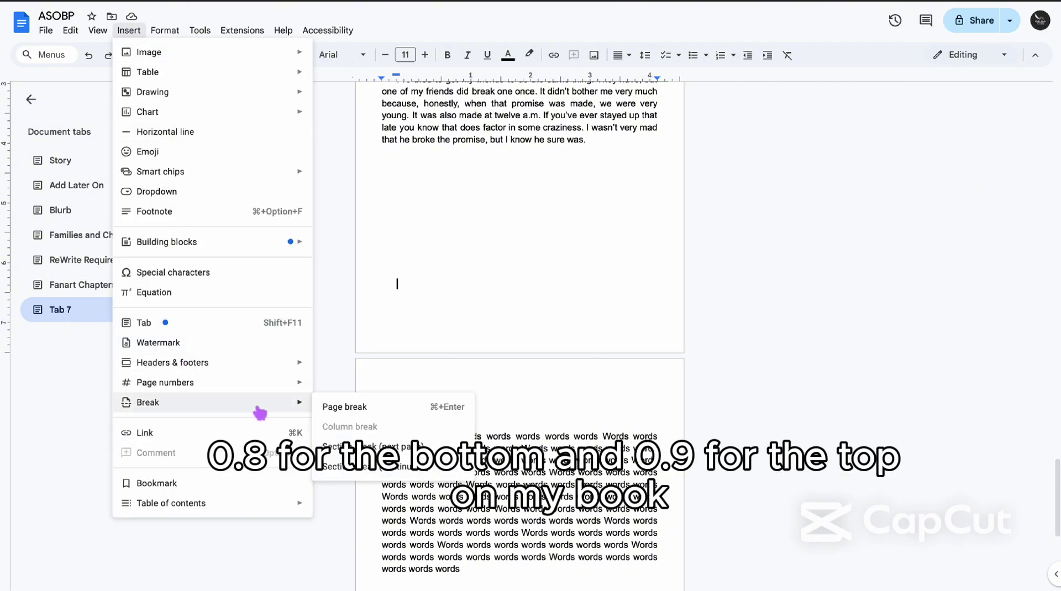
click(349, 448)
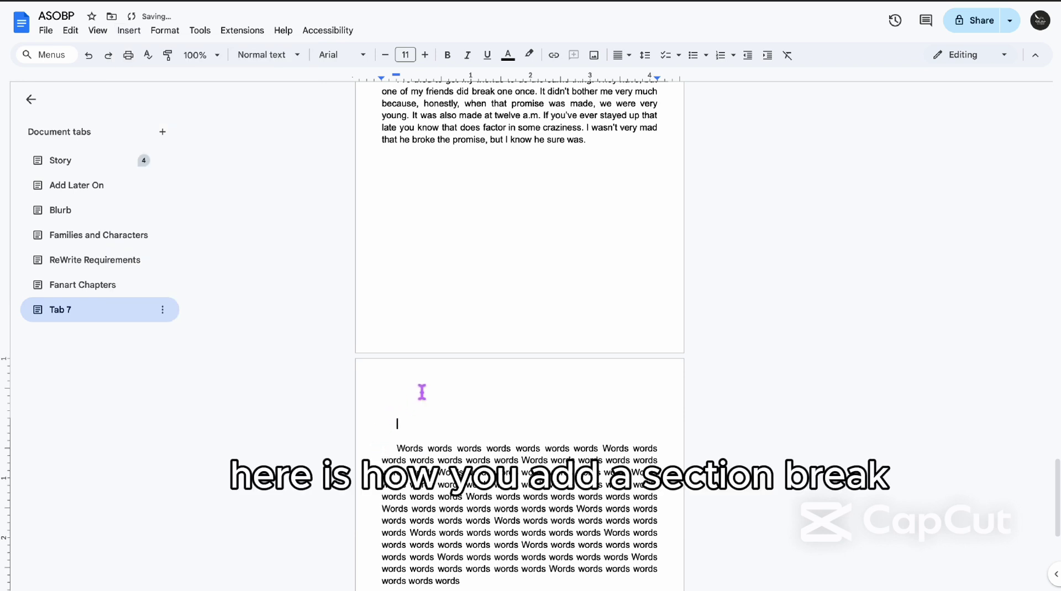
Delete surplus blank lines around the section break before the page of repeated "Words" sample text
click(409, 241)
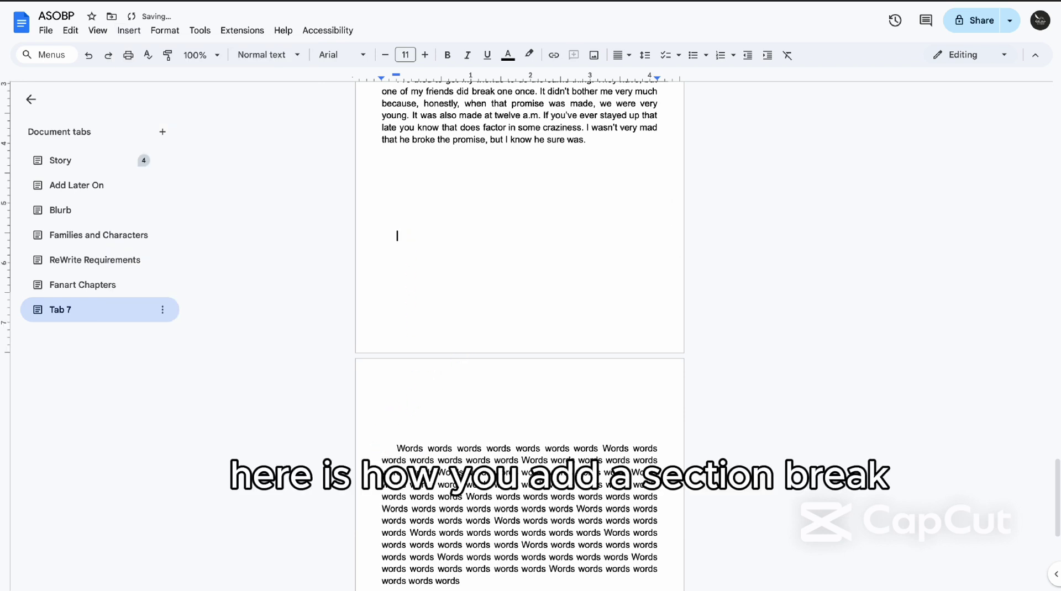
key(BackSpace)
key(BackSpace)
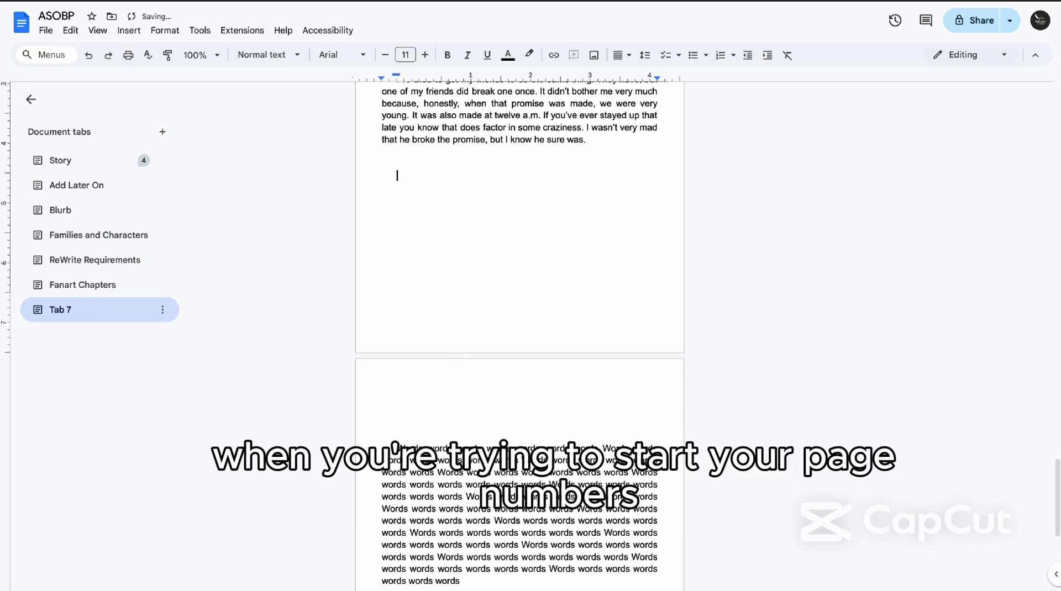
key(Return)
key(Return)
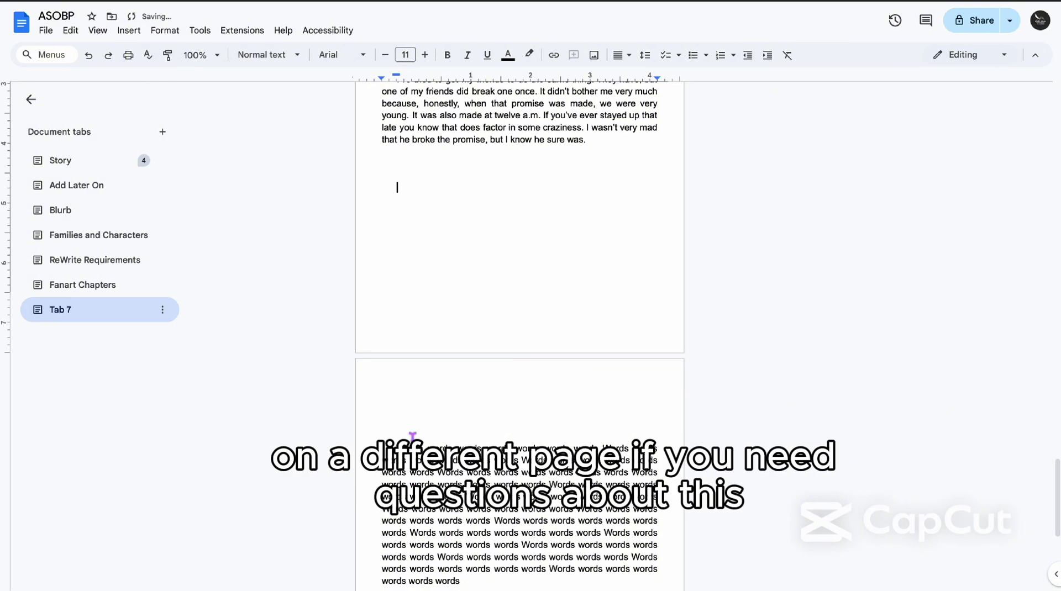
key(BackSpace)
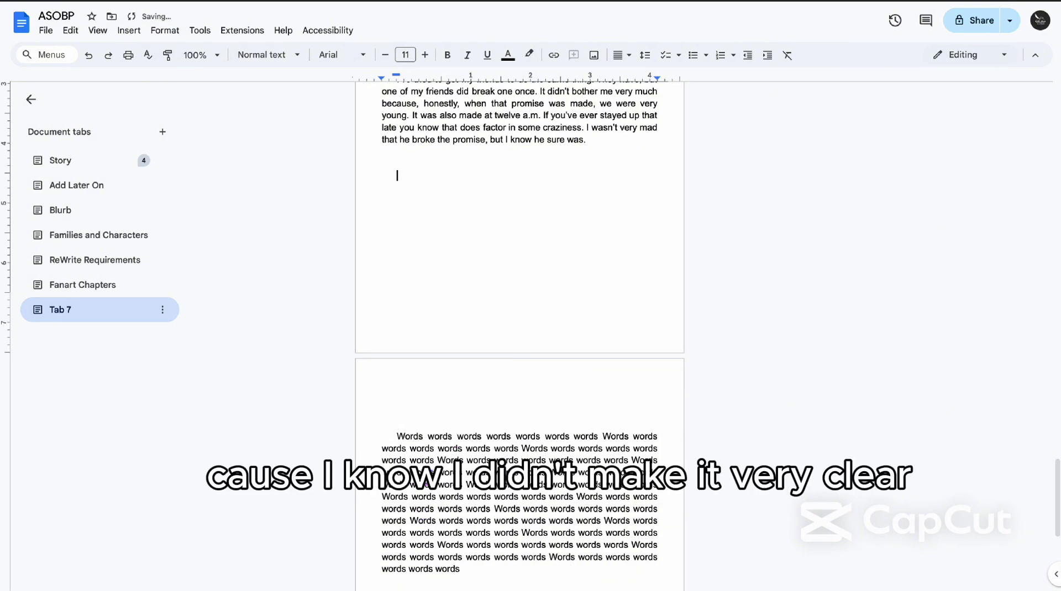
Open the page headers for editing and enter "Heyy" as the Section 2 header text
click(426, 412)
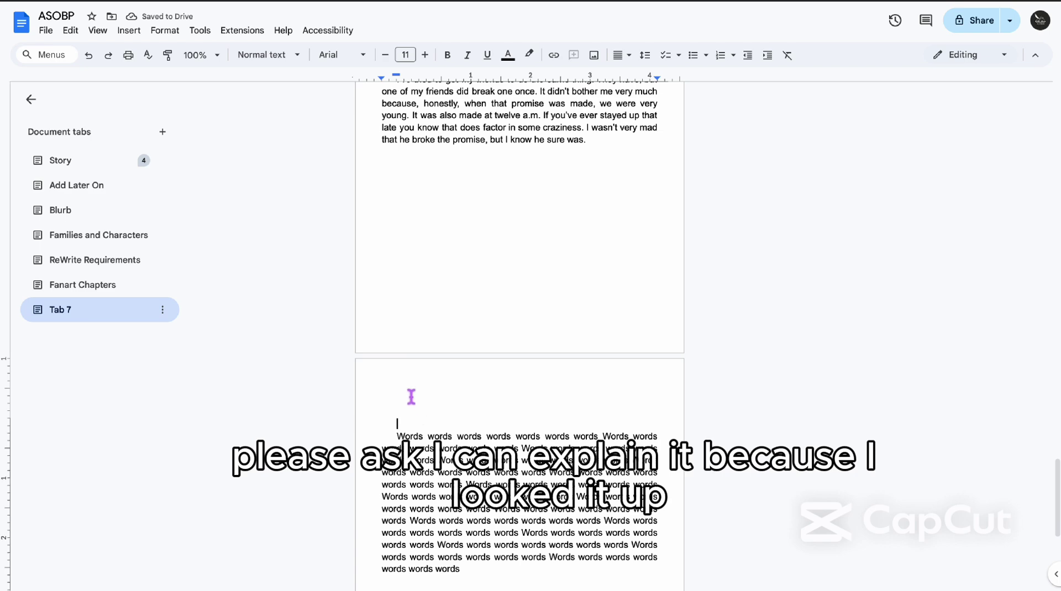
double_click(408, 393)
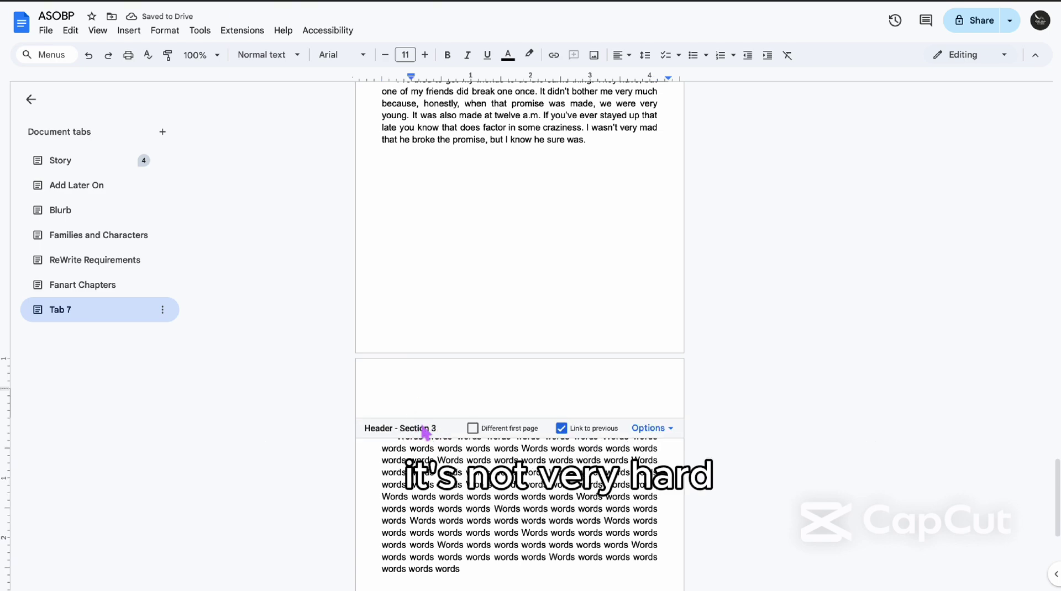
scroll(417, 303, up, 9)
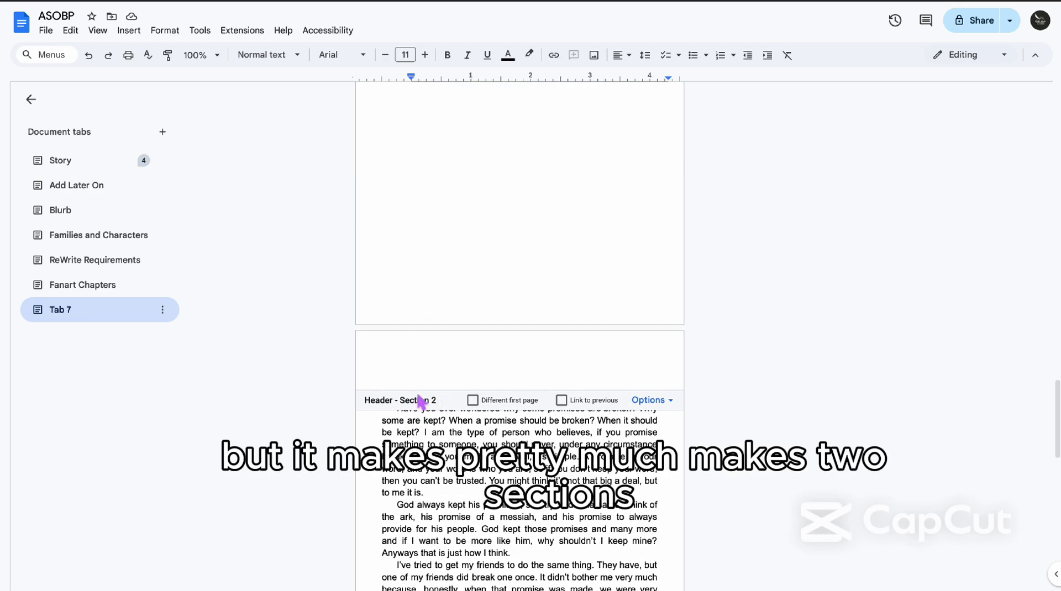
scroll(437, 257, down, 10)
scroll(437, 256, up, 4)
scroll(483, 434, up, 10)
scroll(483, 431, down, 3)
click(458, 194)
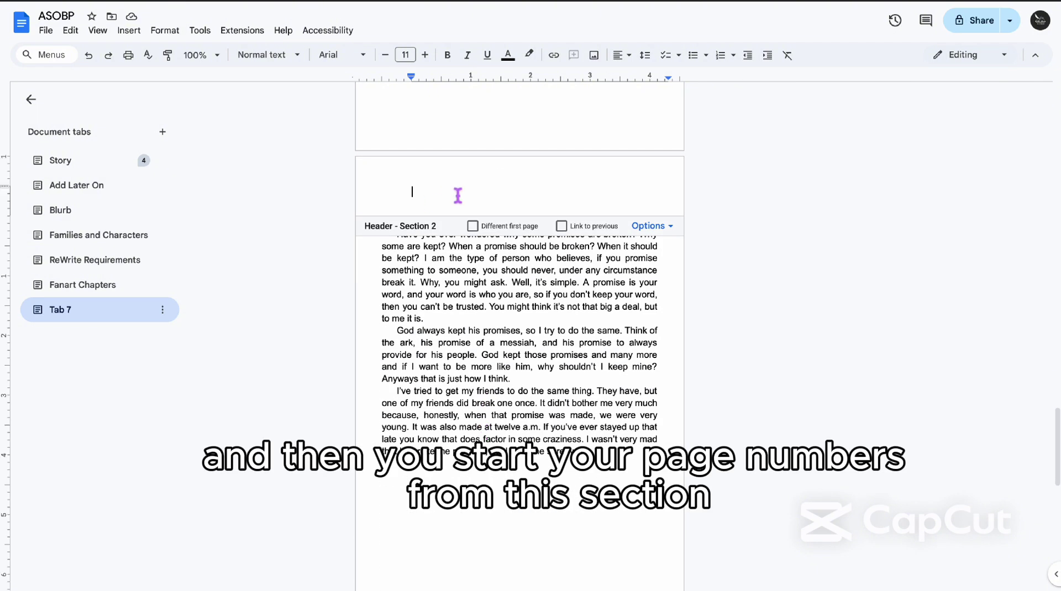
text(Heyy)
Enter "Hiii" in the Section 1 header on the Eleanor Roosevelt quote page
scroll(467, 249, up, 15)
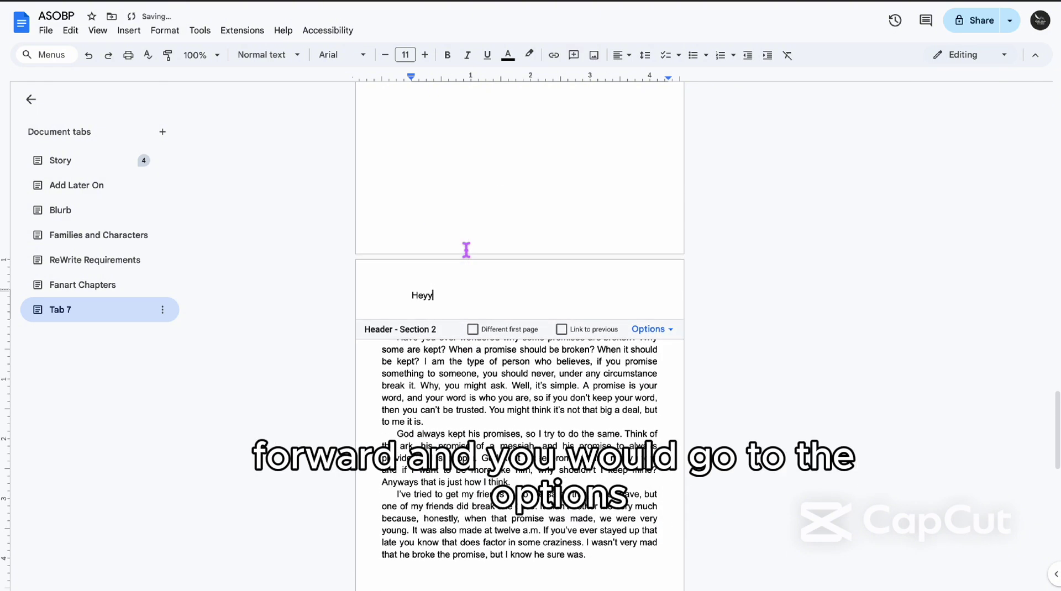
click(444, 438)
text(Hiii)
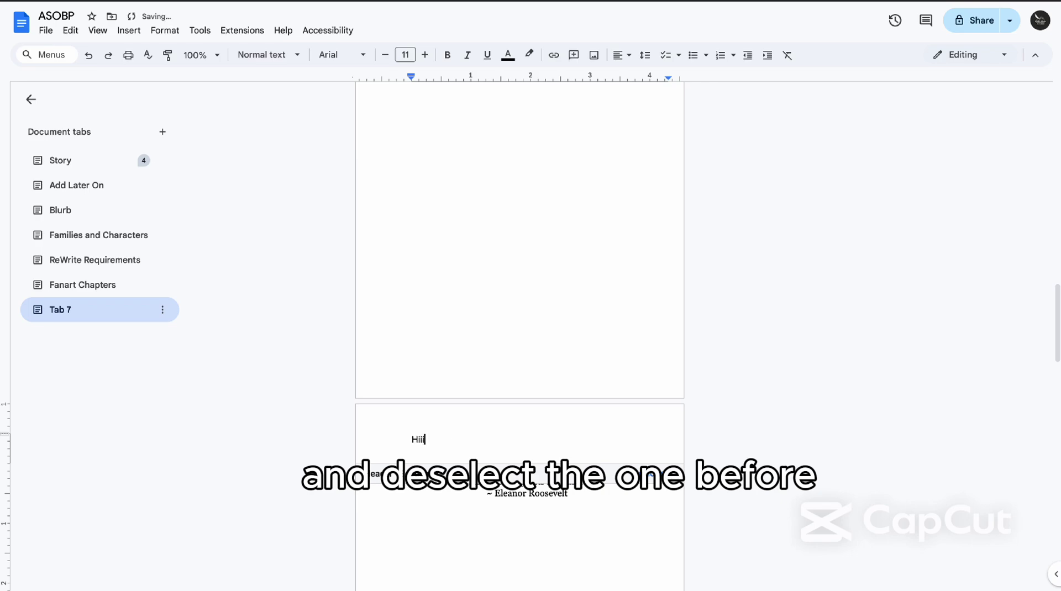
Unlink the Section 3 header from the previous section and enter "Title of book here" as its text
scroll(402, 520, down, 15)
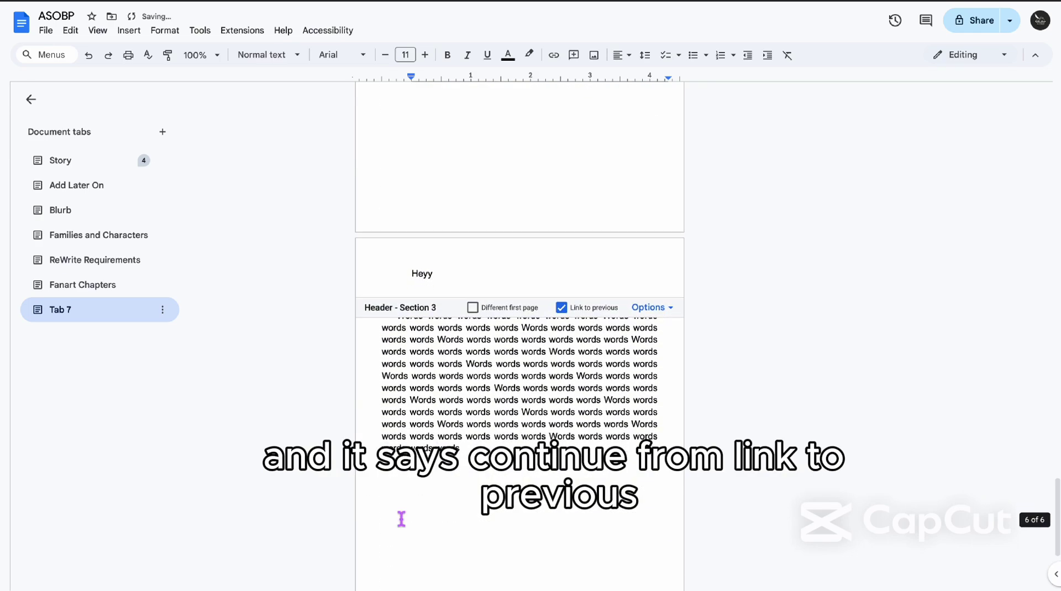
scroll(443, 159, up, 8)
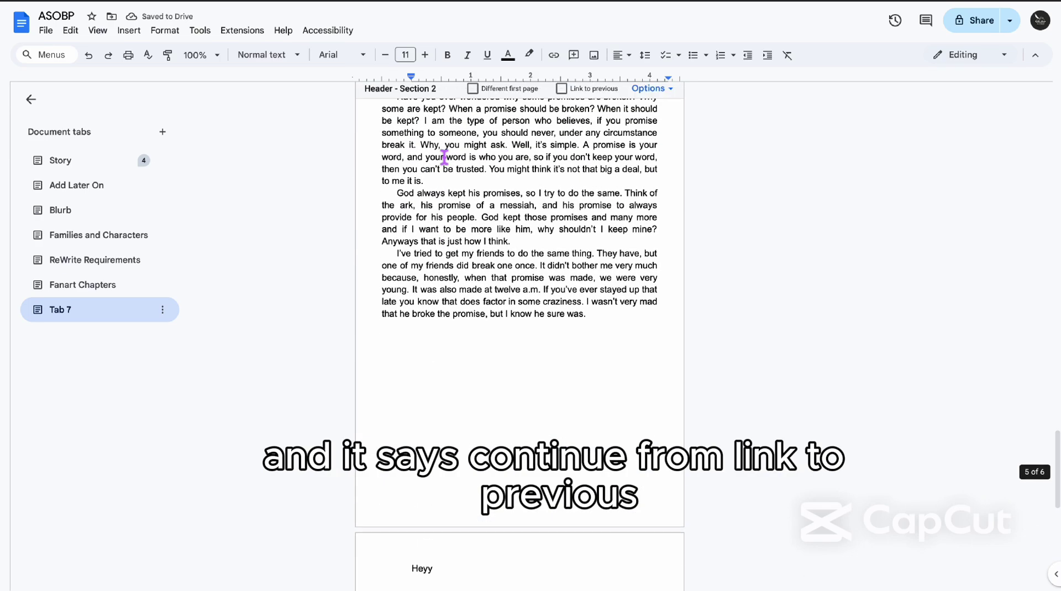
scroll(455, 235, down, 5)
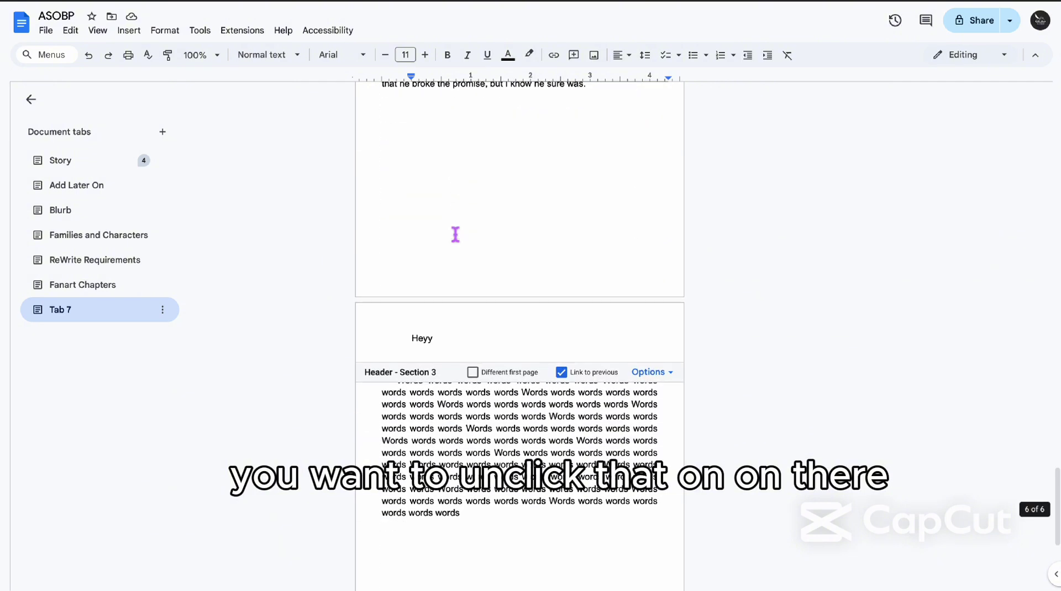
click(561, 373)
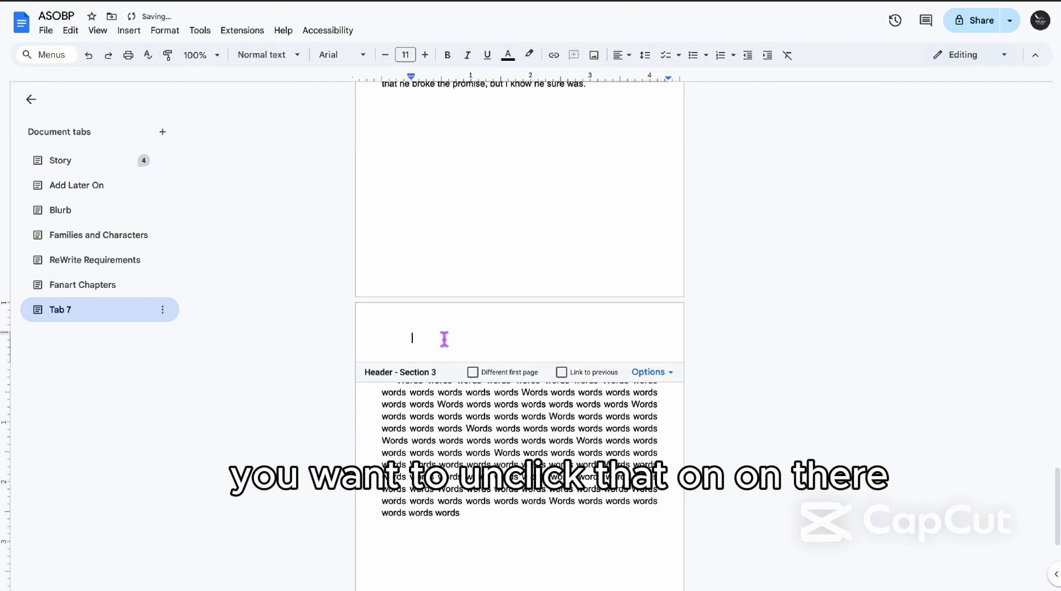
text(My n)
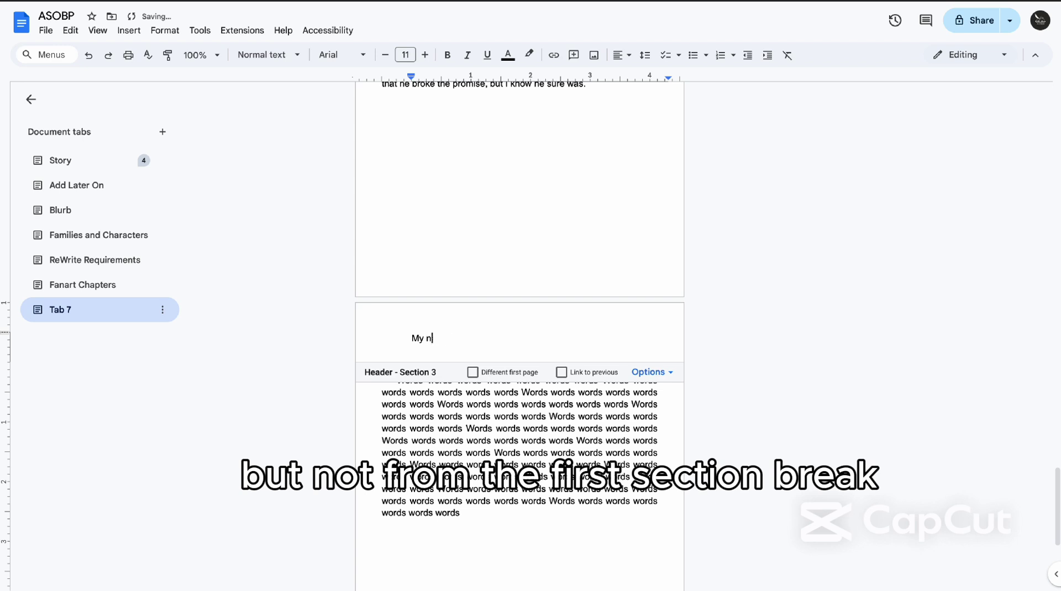
text(Title of book)
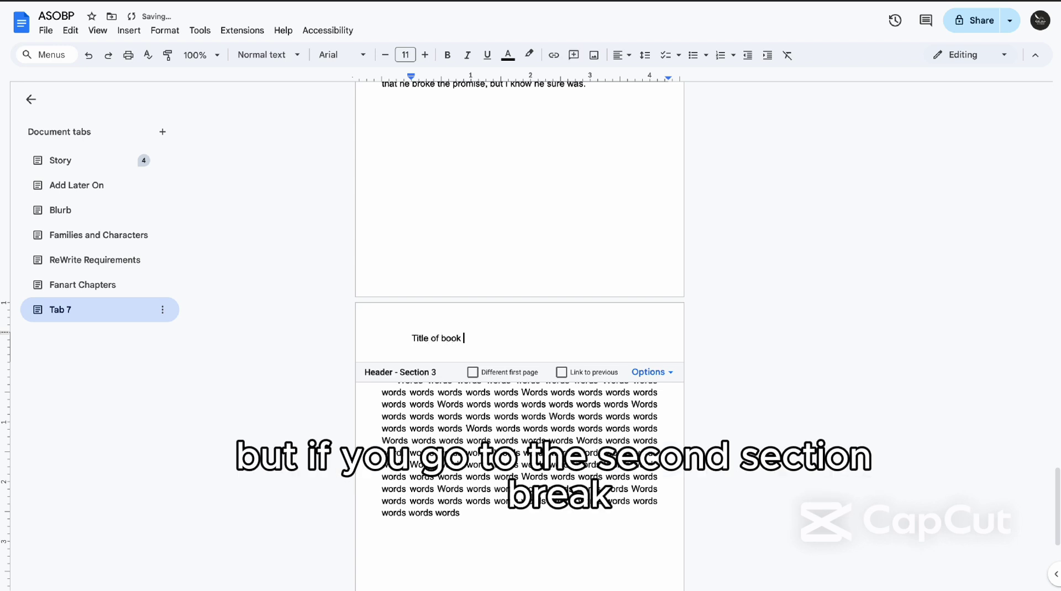
text( here)
Replace the Section 2 header text with "Author name here"
scroll(489, 260, up, 10)
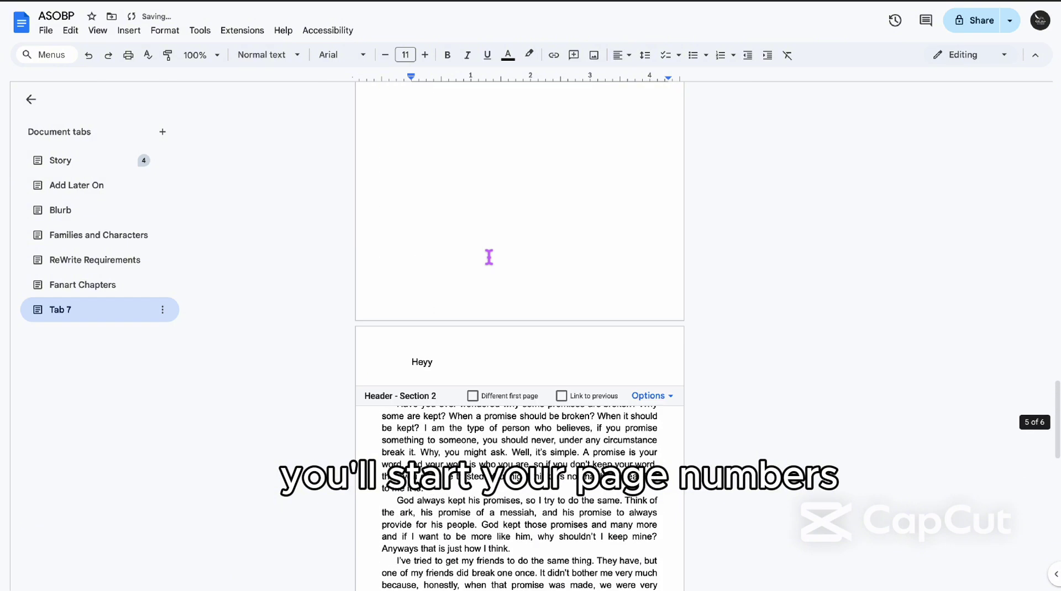
click(413, 424)
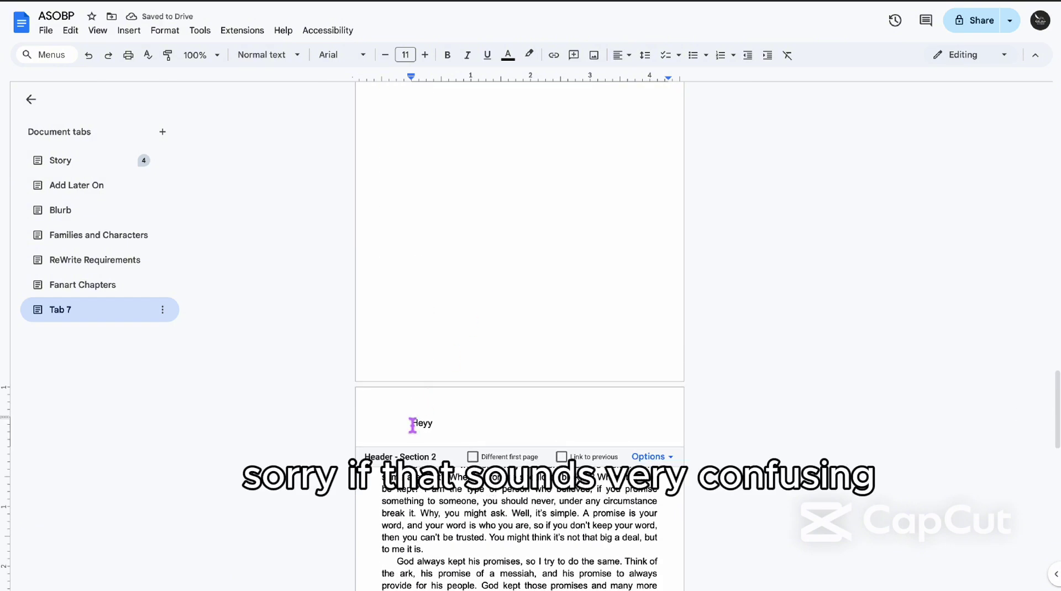
drag(412, 425, 474, 423)
key(BackSpace)
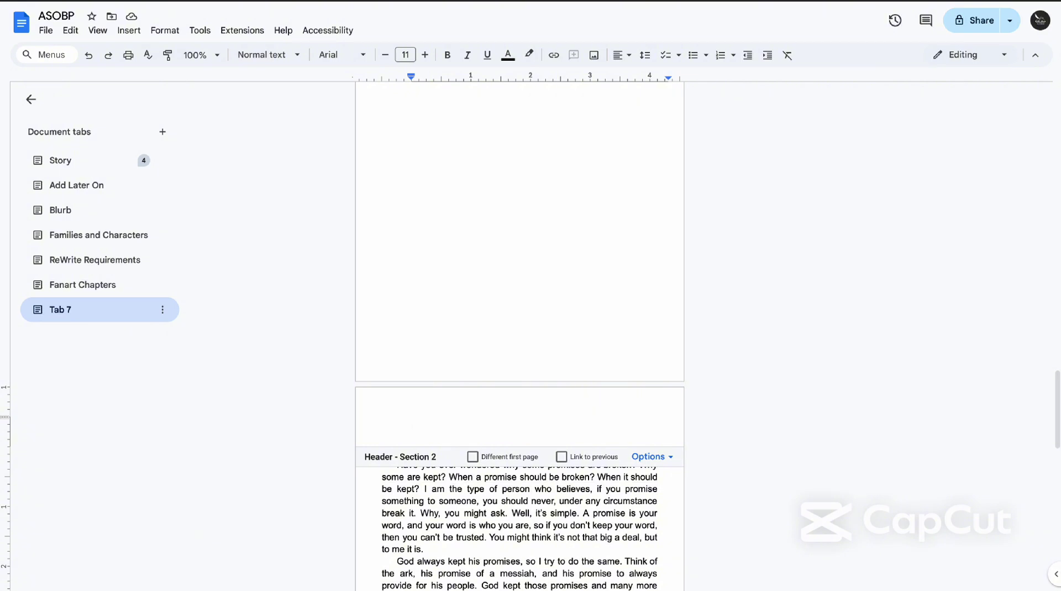
scroll(520, 332, down, 4)
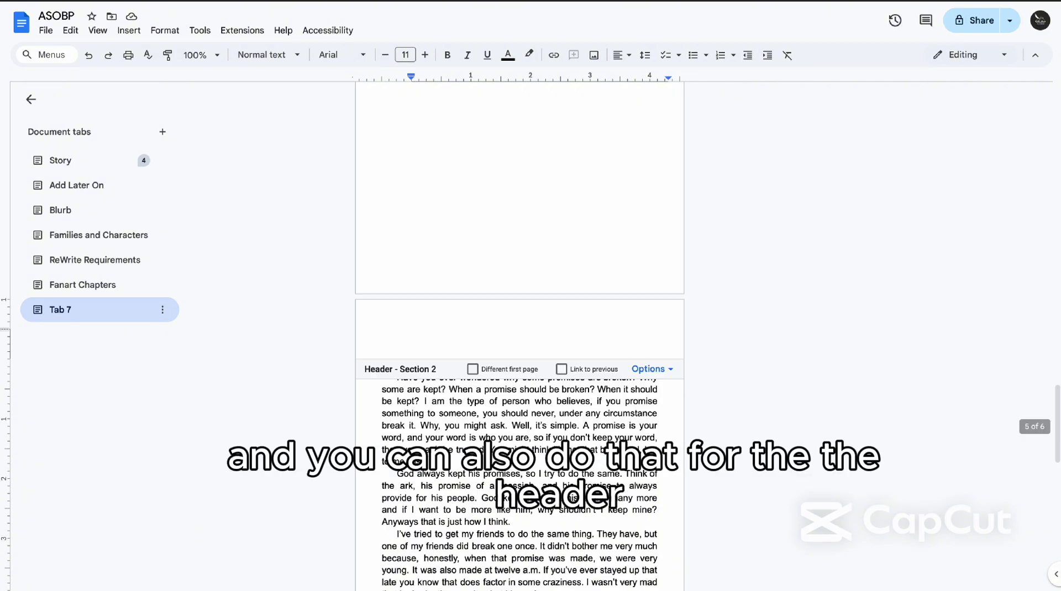
text(aut)
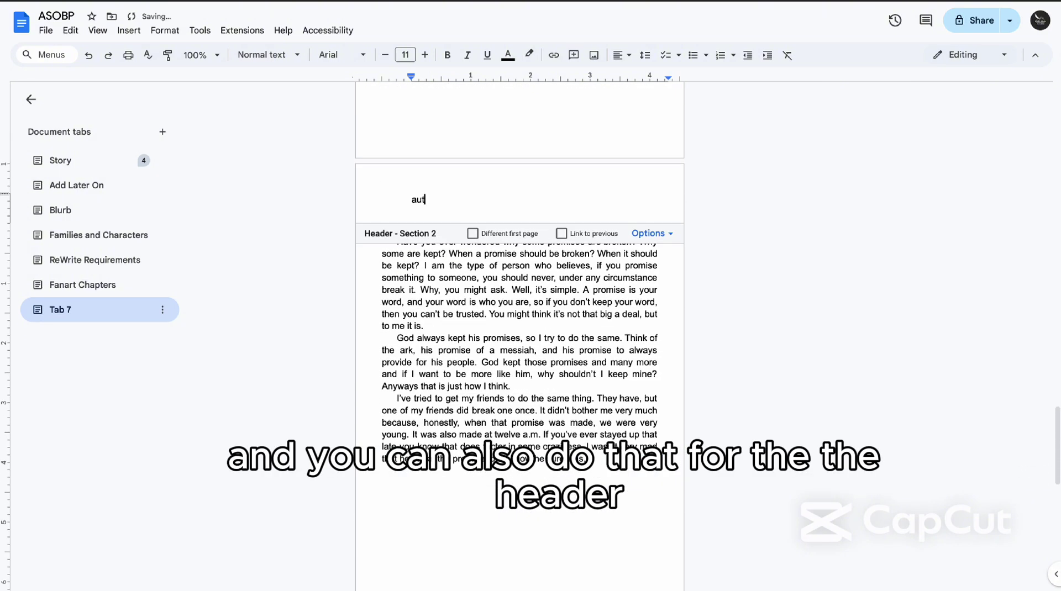
text(hor name here)
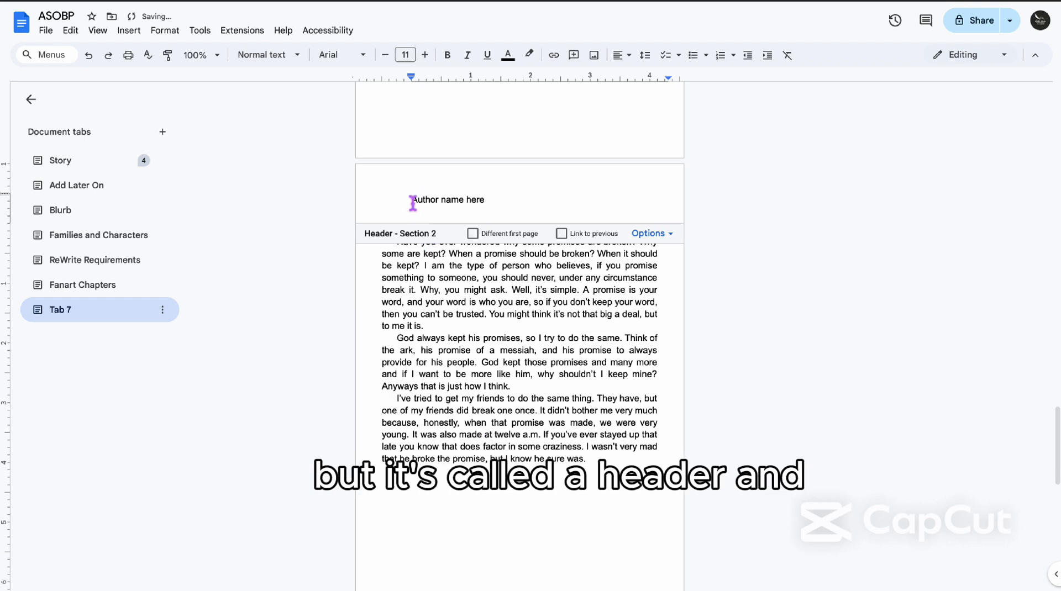
Try right alignment on the Section 2 header text and settle on center alignment
click(622, 54)
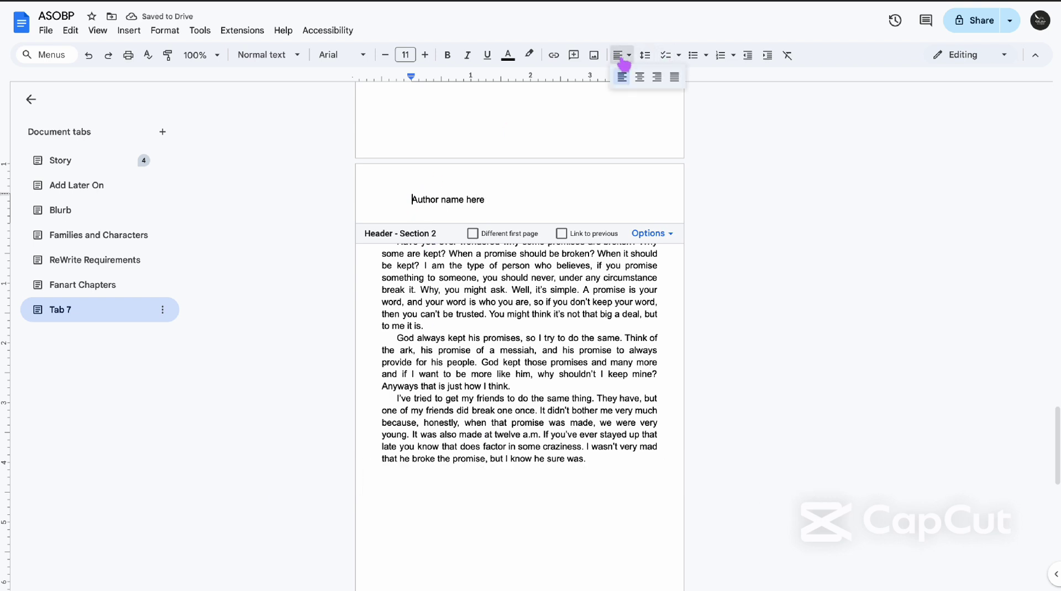
click(659, 77)
click(622, 54)
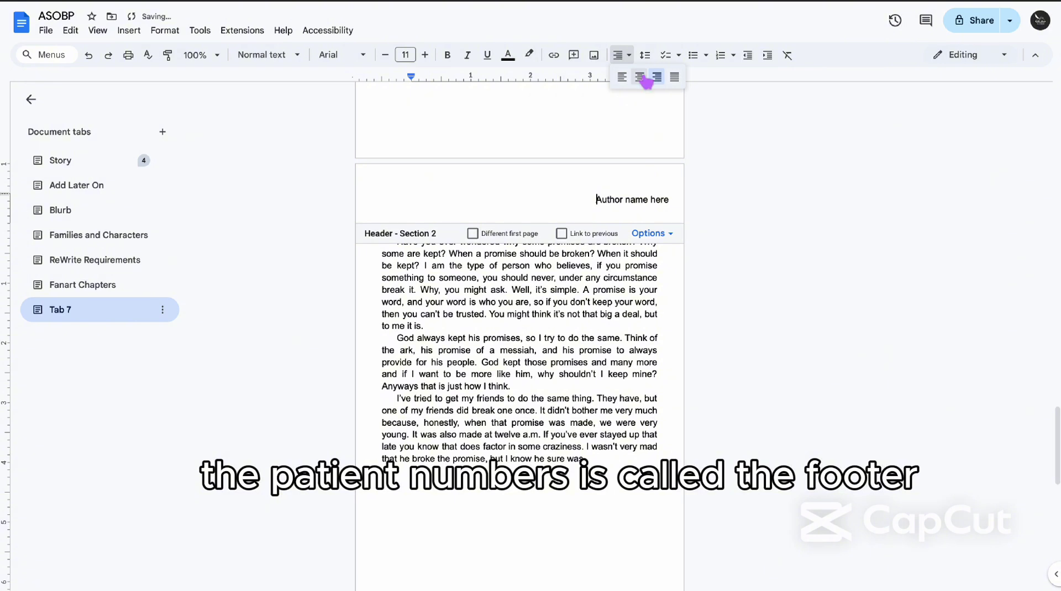
click(641, 77)
Remove the Section 3 header text and link that header to the previous section
scroll(656, 223, down, 5)
click(479, 374)
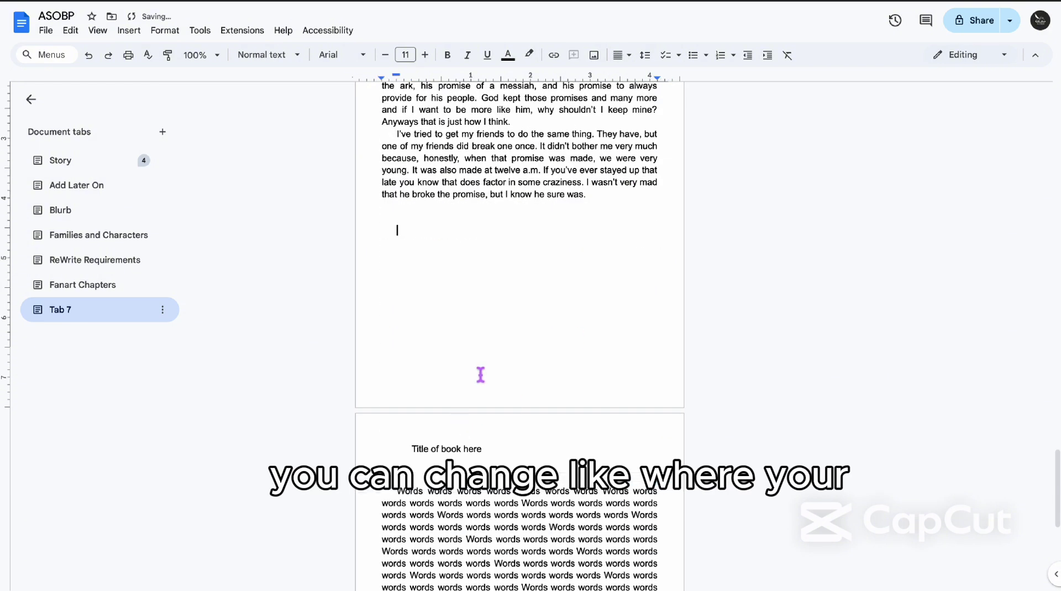
click(507, 462)
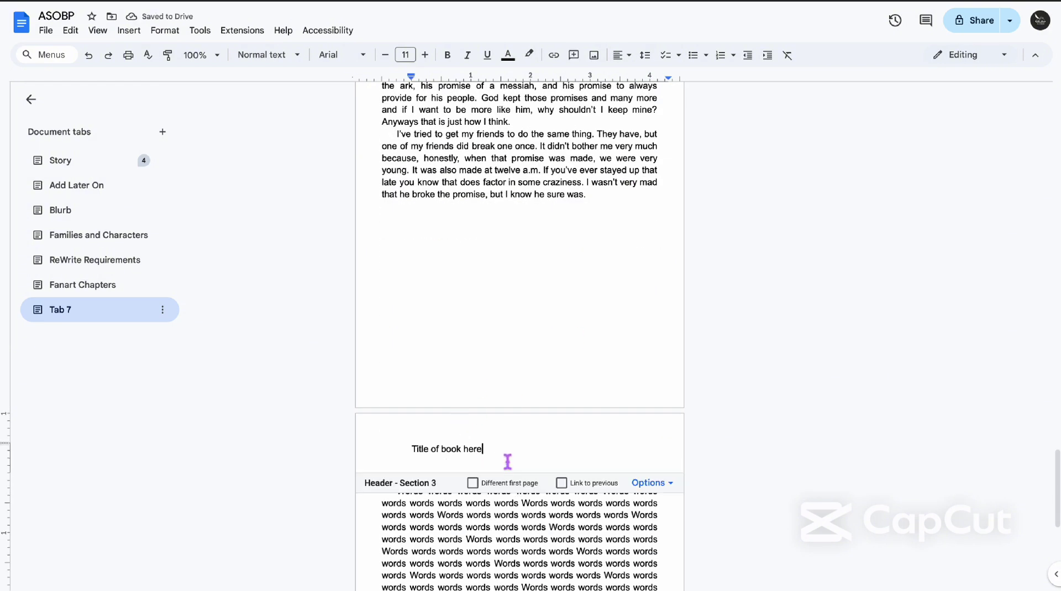
click(677, 492)
click(683, 546)
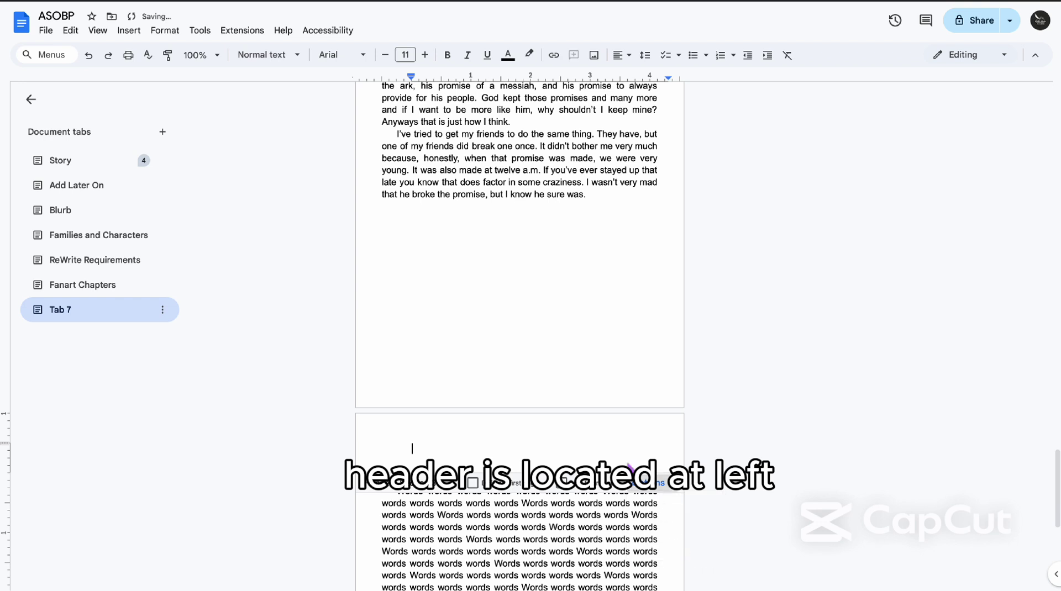
click(670, 492)
click(688, 548)
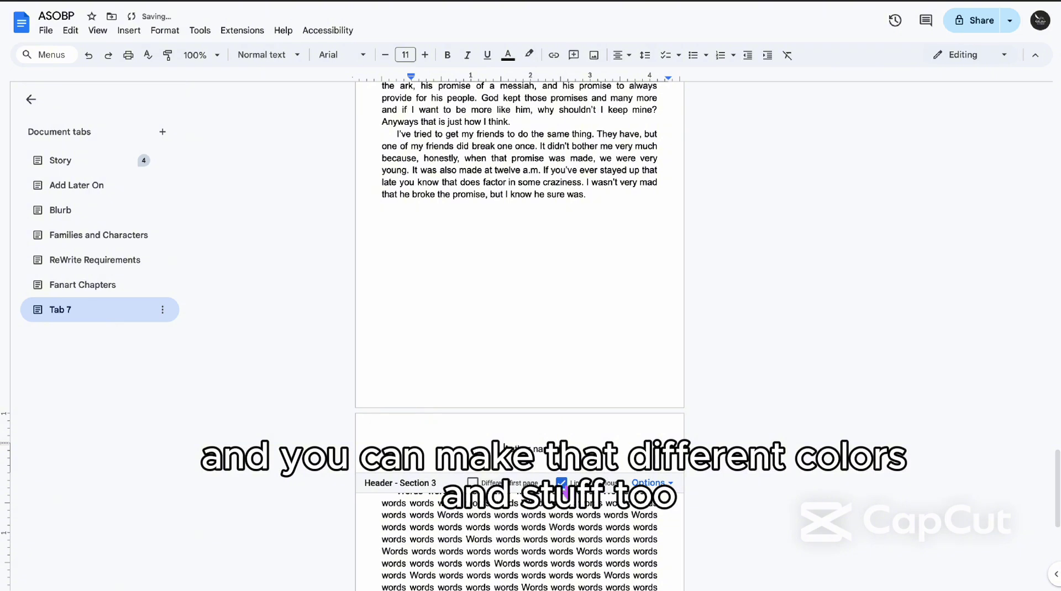
Add page numbers to the footer of Section 2 only, shown on the first page and starting at 1
scroll(552, 453, up, 6)
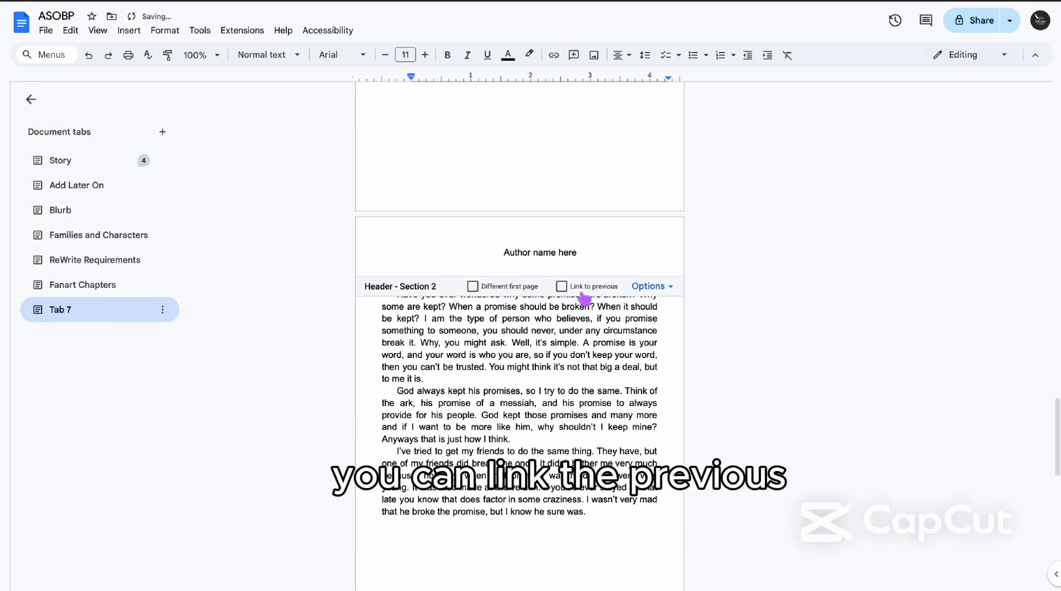
click(657, 293)
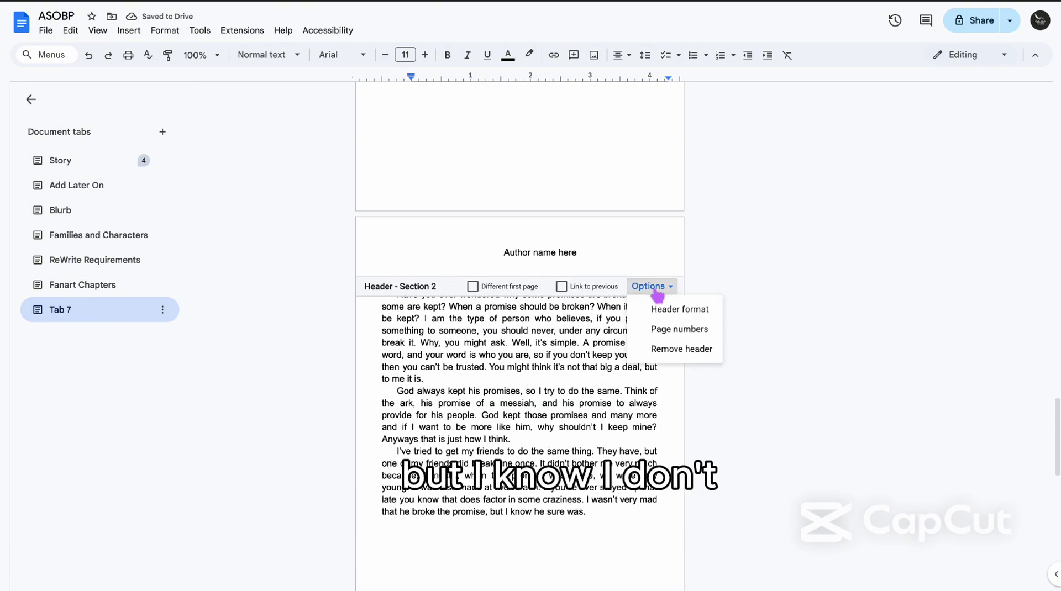
click(692, 330)
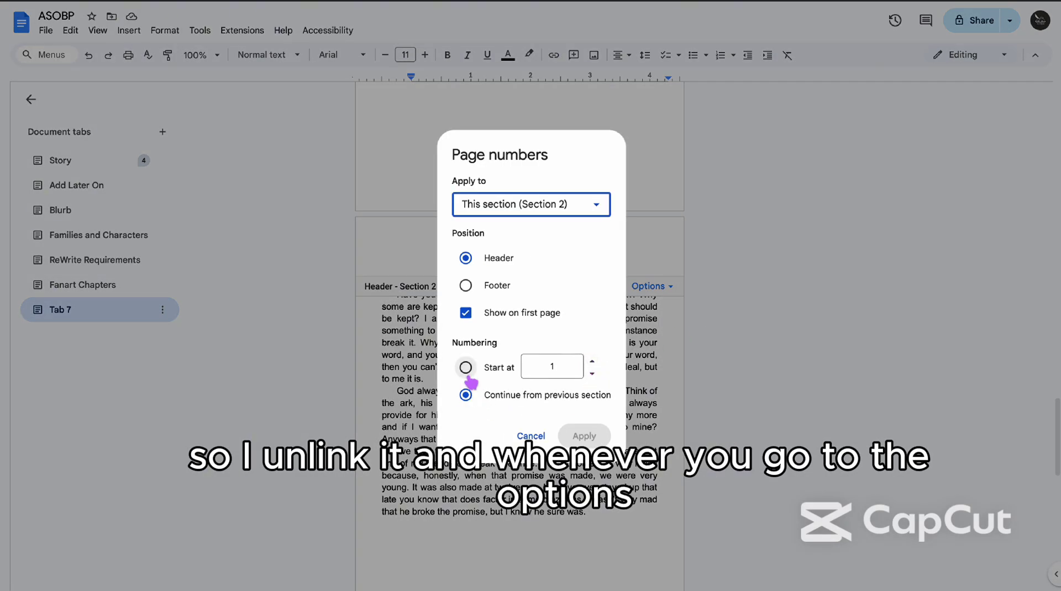
click(466, 367)
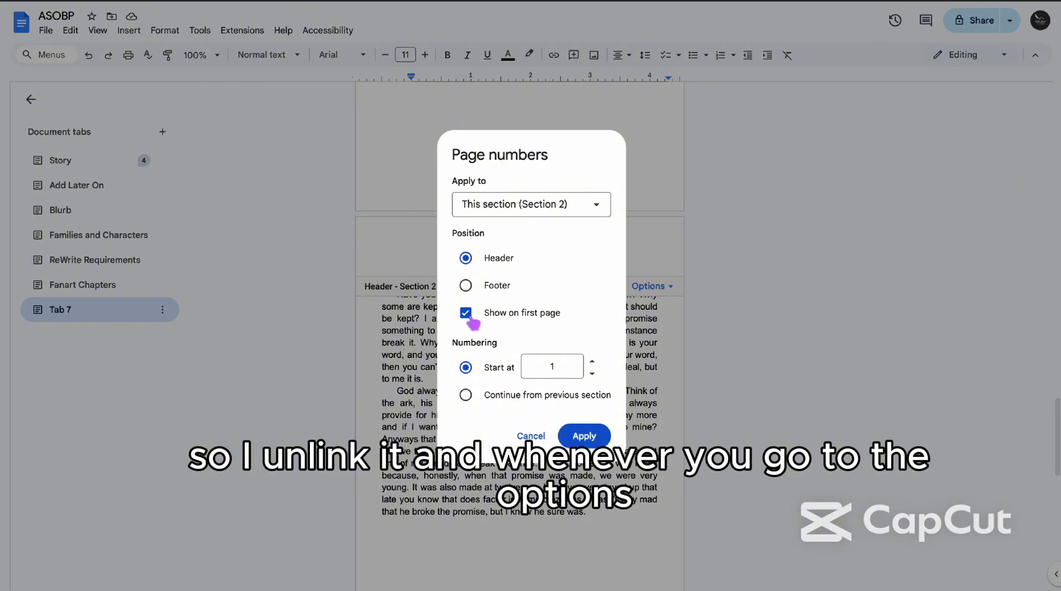
click(467, 287)
click(586, 436)
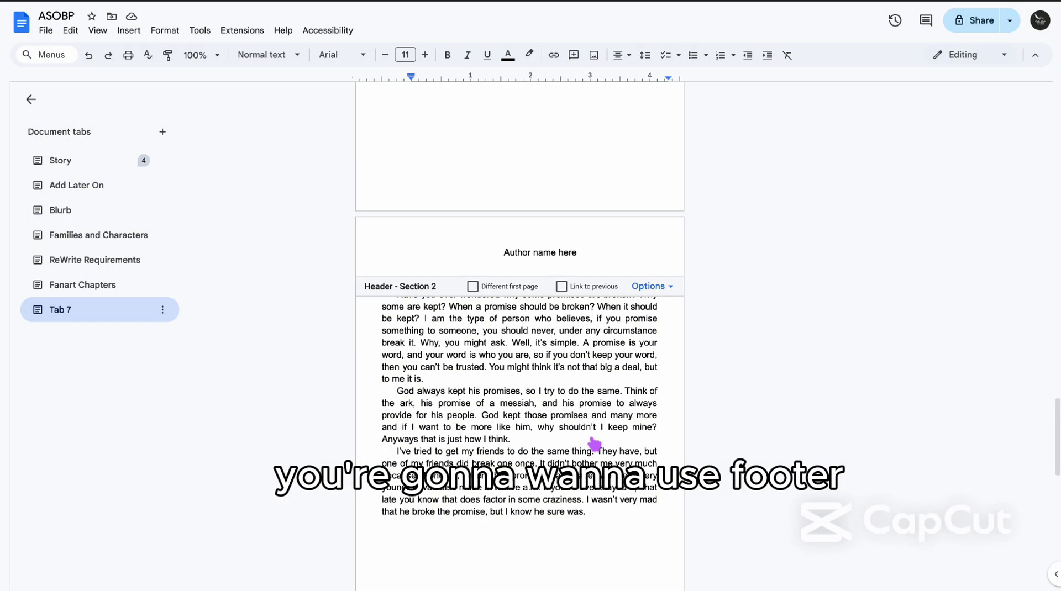
scroll(587, 433, down, 8)
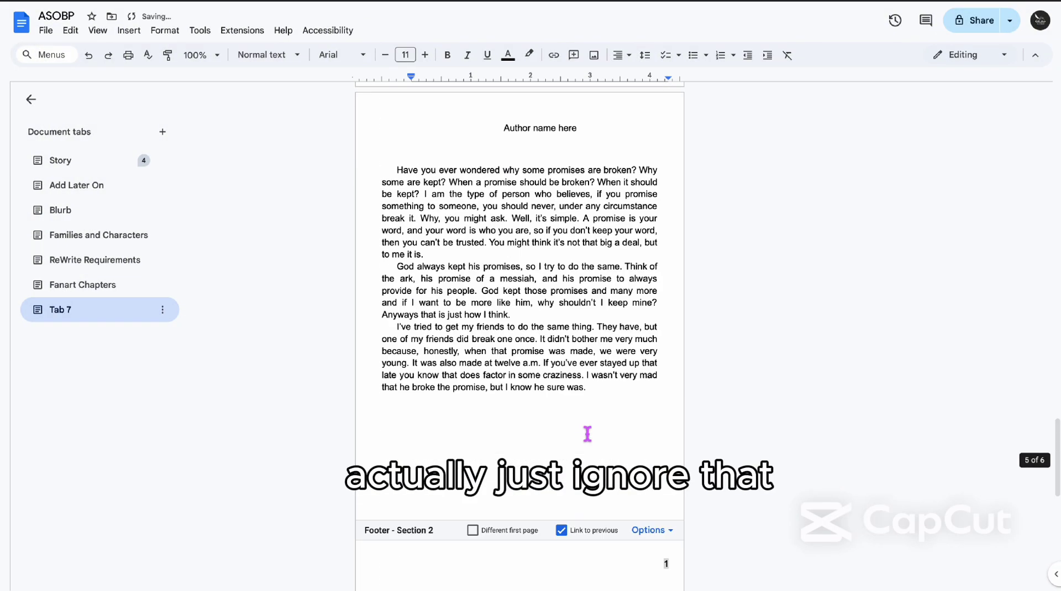
scroll(587, 434, up, 7)
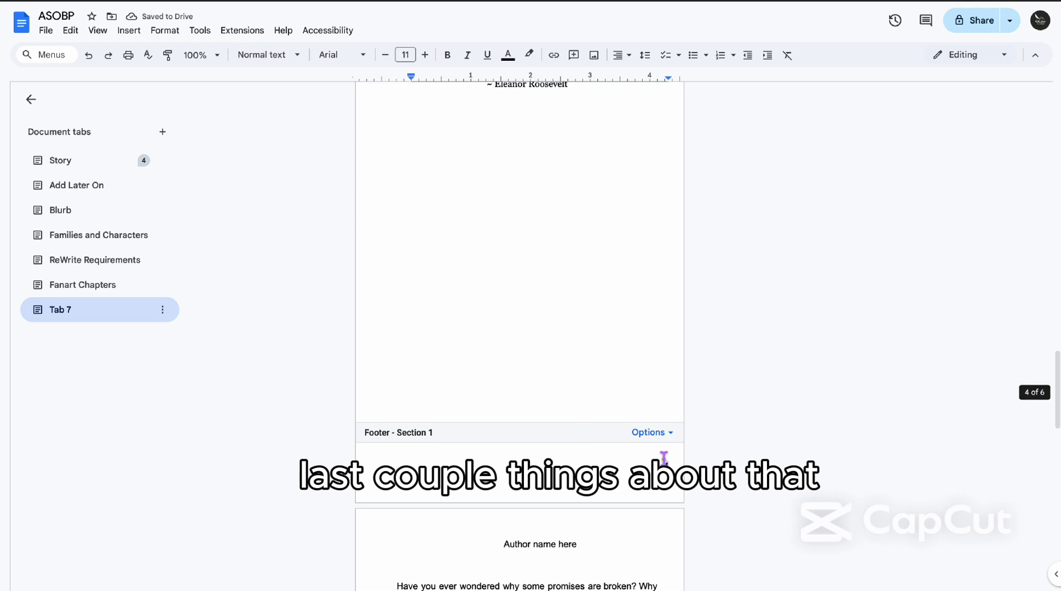
Remove the Section 1 footer and delete the "Hiii" text from the Section 1 header
click(661, 433)
click(697, 496)
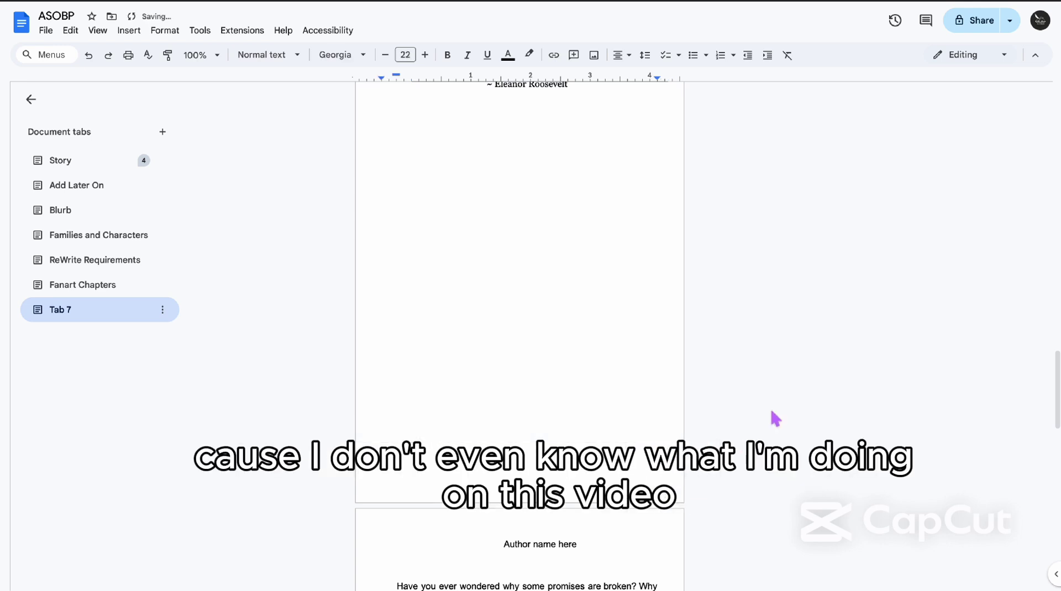
scroll(772, 419, up, 3)
scroll(772, 413, up, 12)
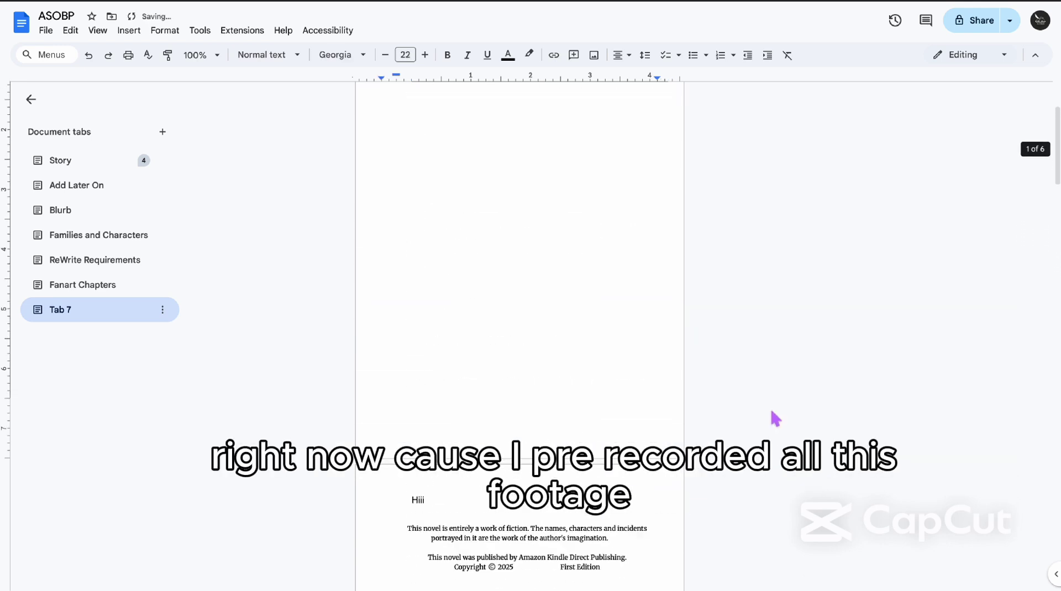
scroll(772, 414, down, 15)
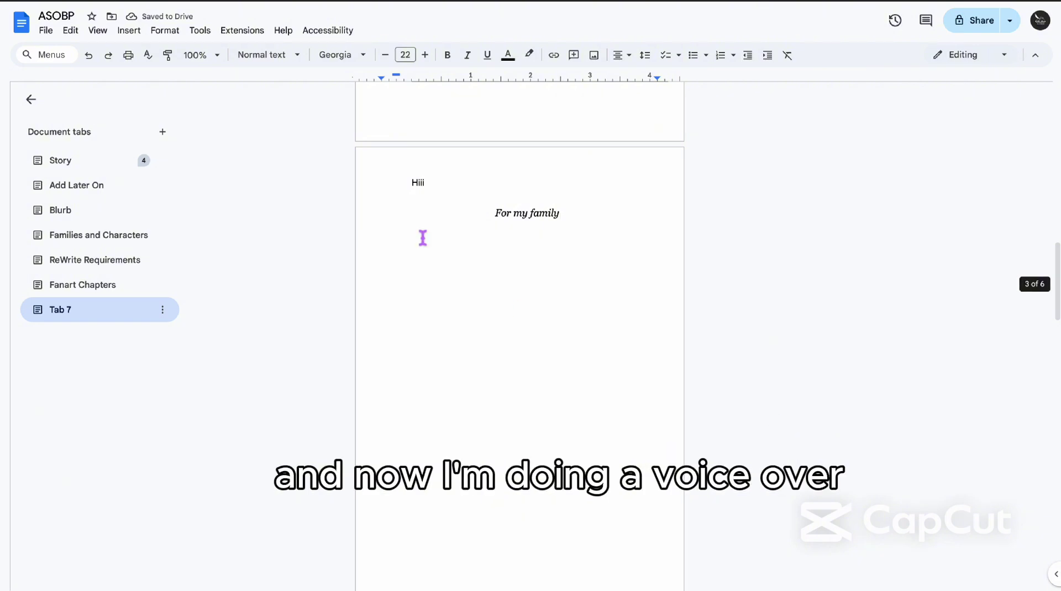
click(438, 191)
key(BackSpace)
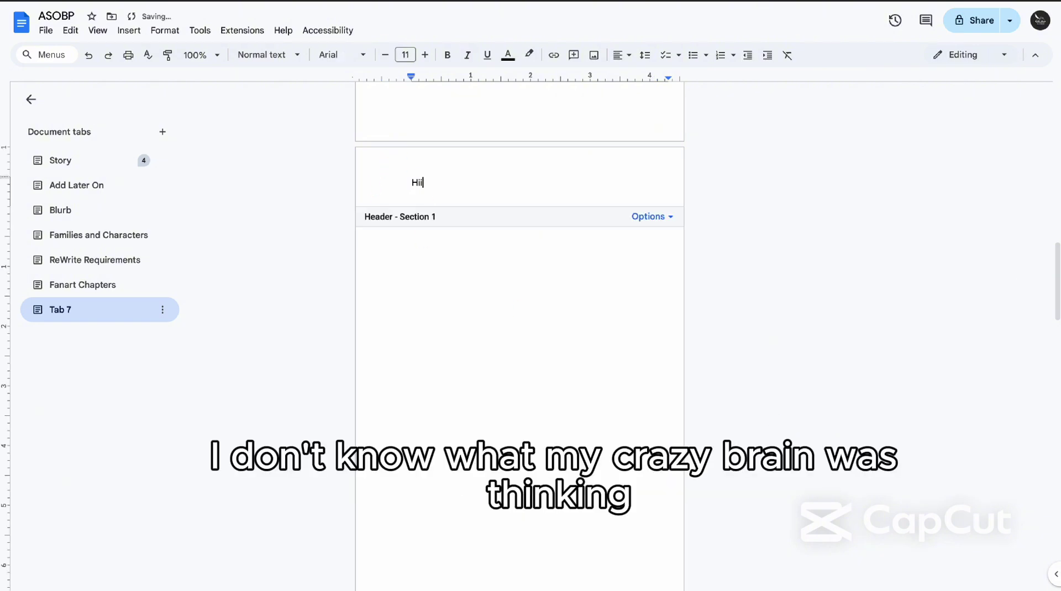
Review the headers and footers of Sections 1, 2 and 3 throughout the manuscript
scroll(520, 332, down, 10)
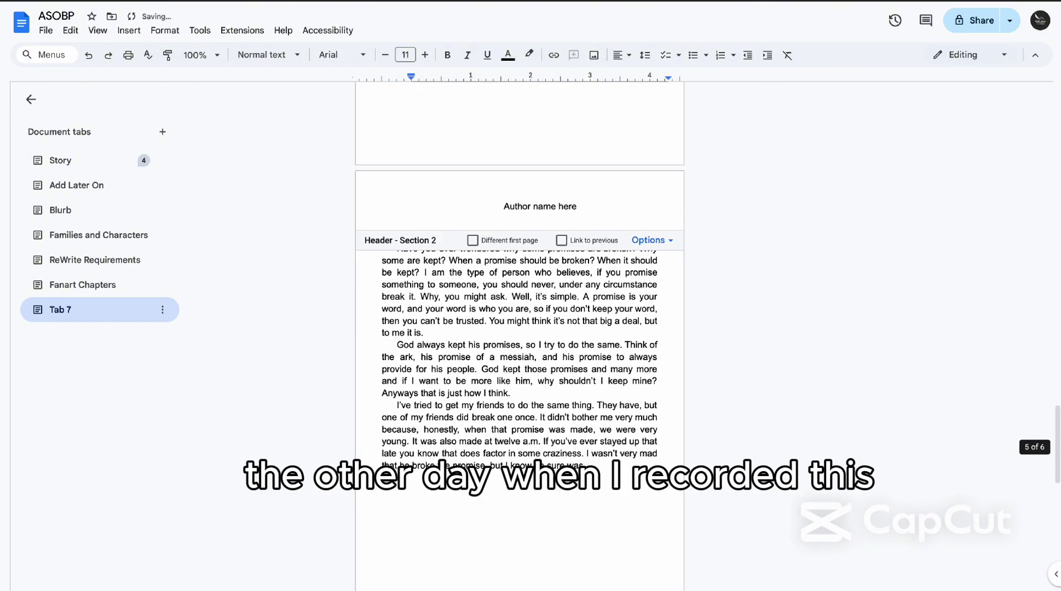
scroll(520, 332, down, 1)
scroll(740, 389, down, 7)
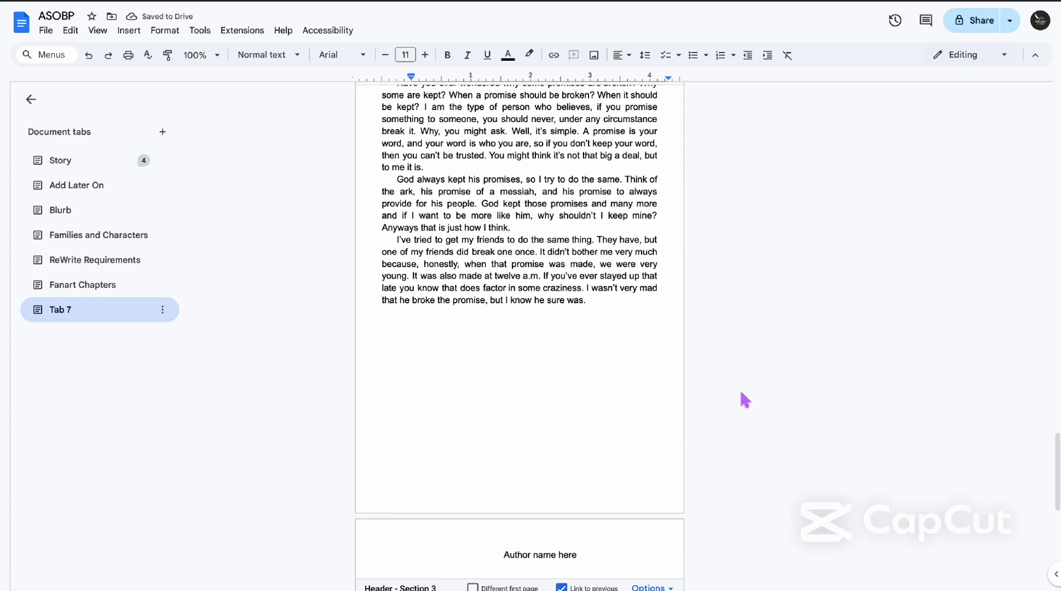
scroll(622, 421, down, 3)
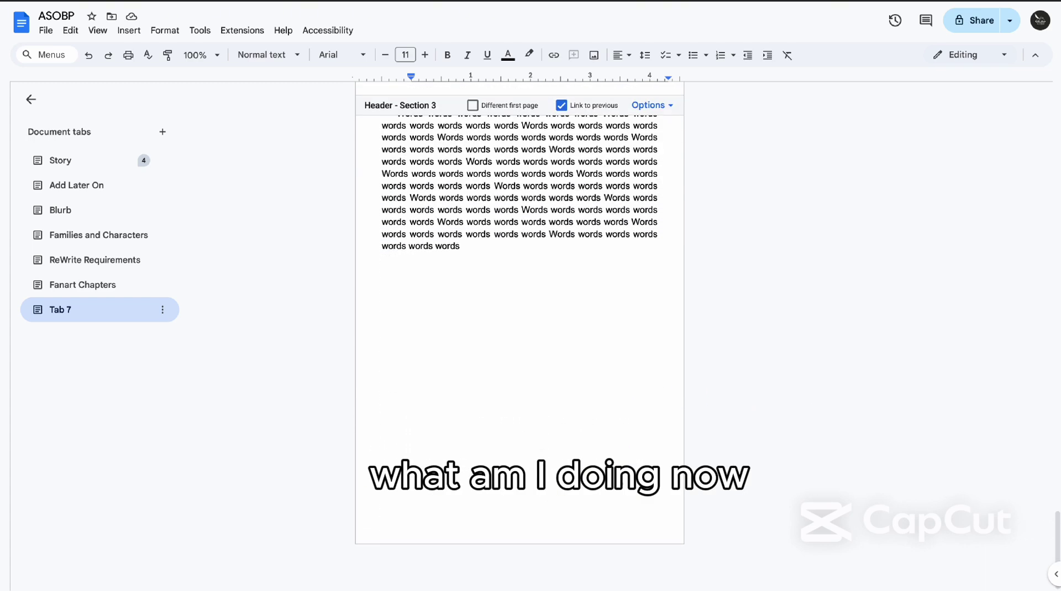
click(667, 525)
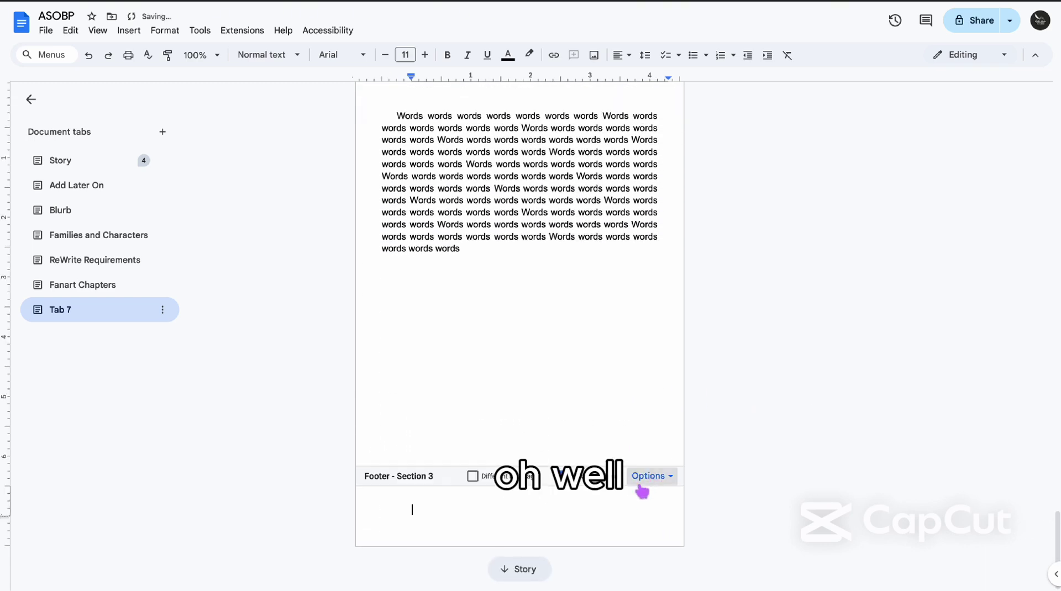
click(577, 402)
scroll(577, 401, up, 10)
scroll(577, 402, up, 5)
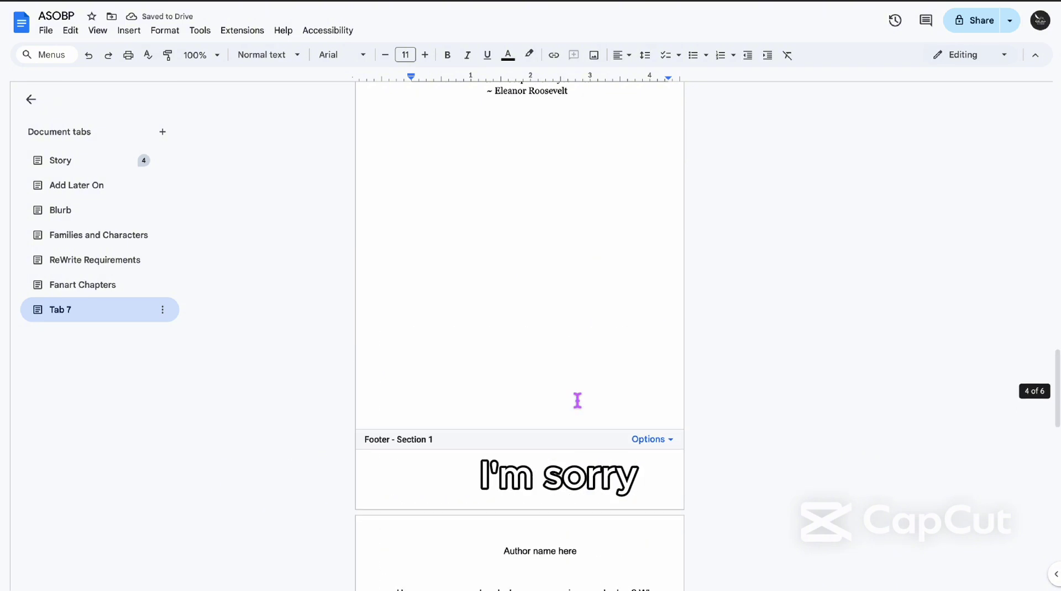
click(592, 489)
scroll(593, 490, down, 3)
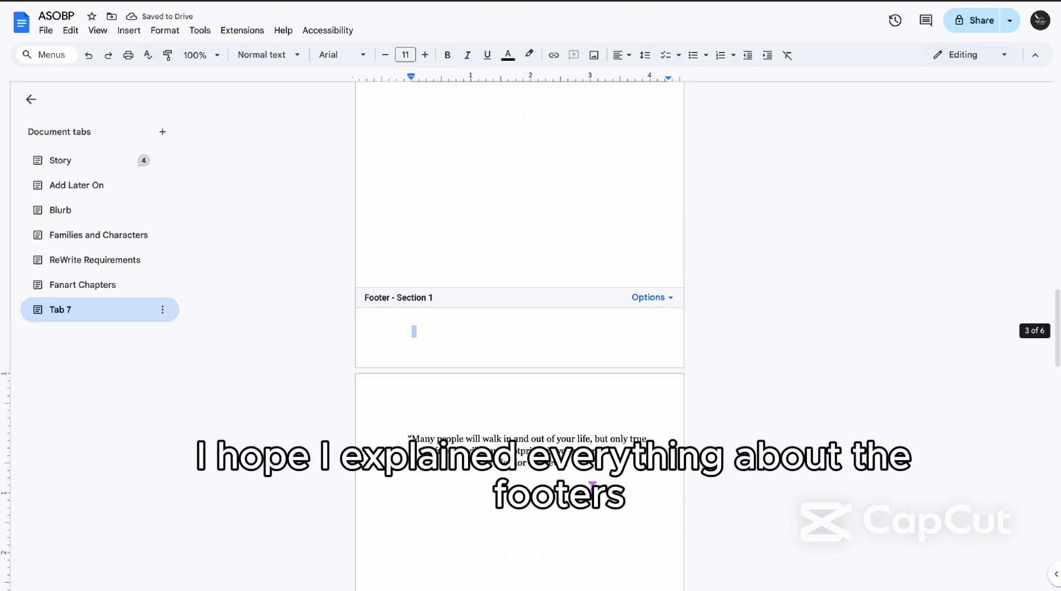
click(539, 407)
scroll(539, 407, down, 10)
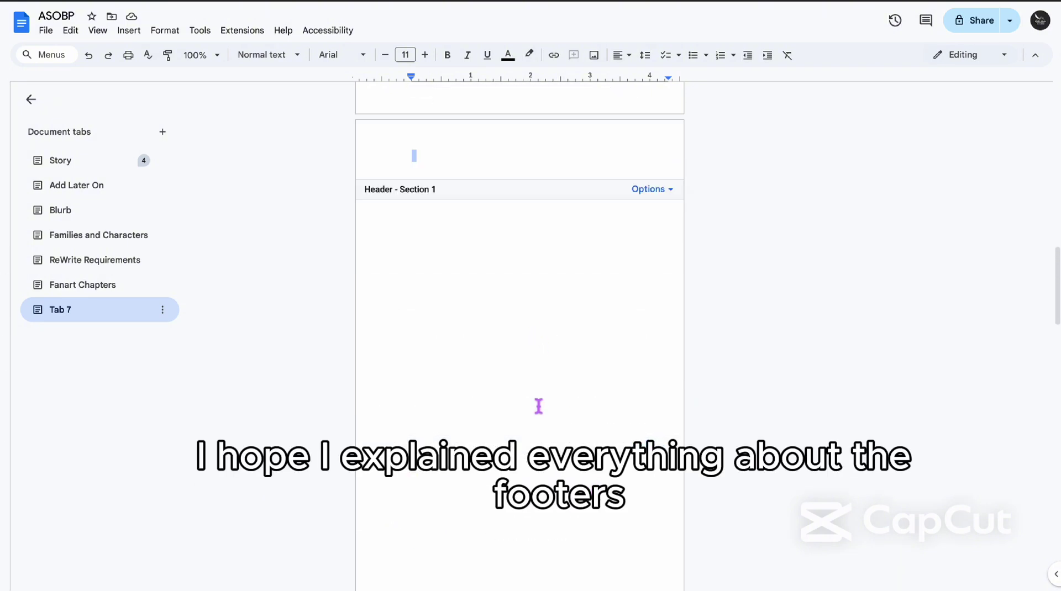
scroll(539, 407, down, 11)
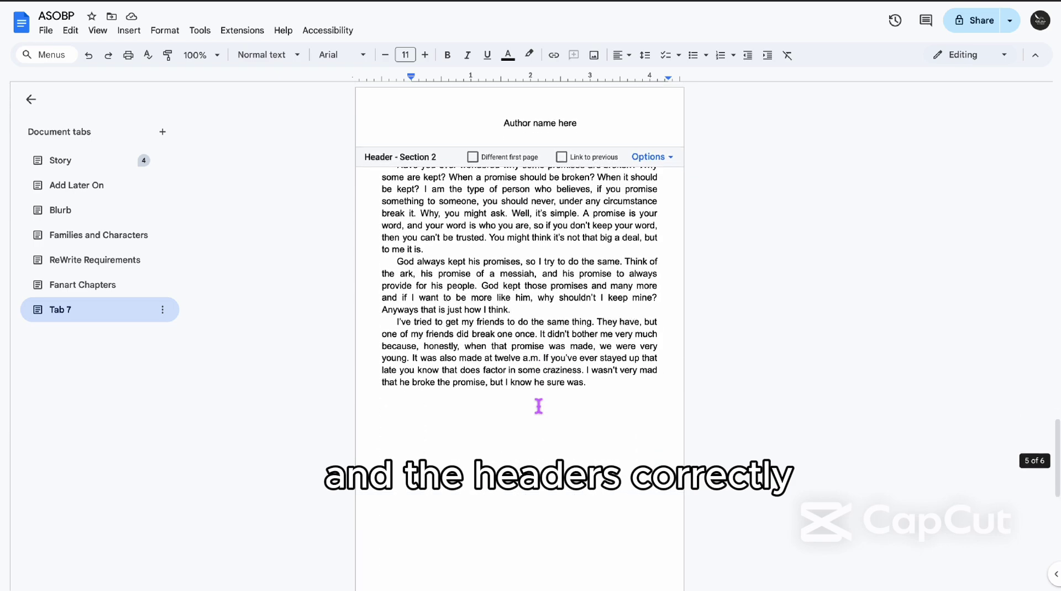
Add page numbers to the Section 2 footer, applied to this section, shown on the first page and starting at 1
click(611, 343)
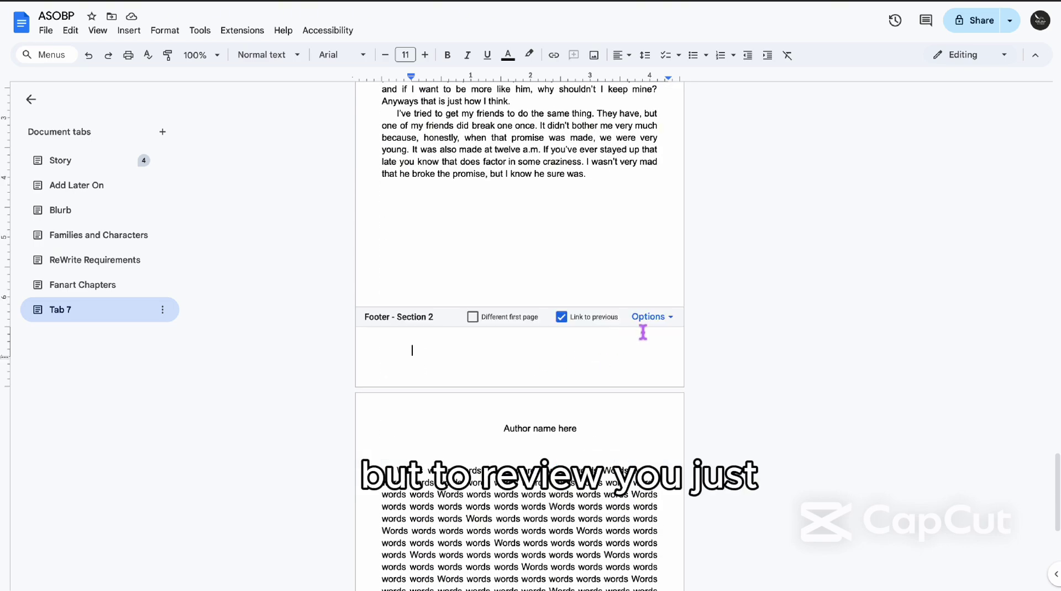
click(663, 318)
click(691, 364)
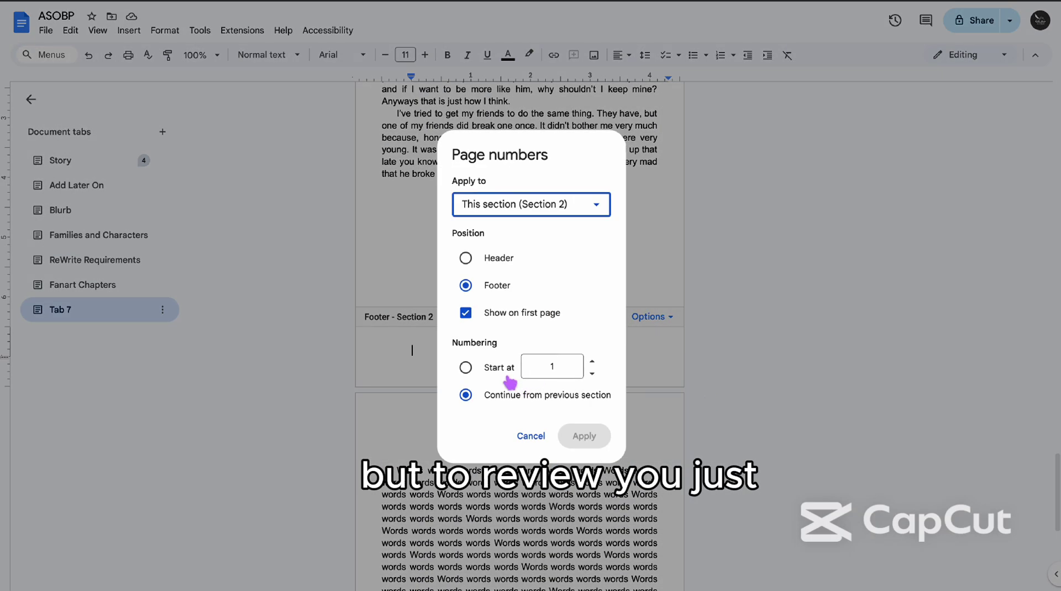
click(466, 367)
click(586, 435)
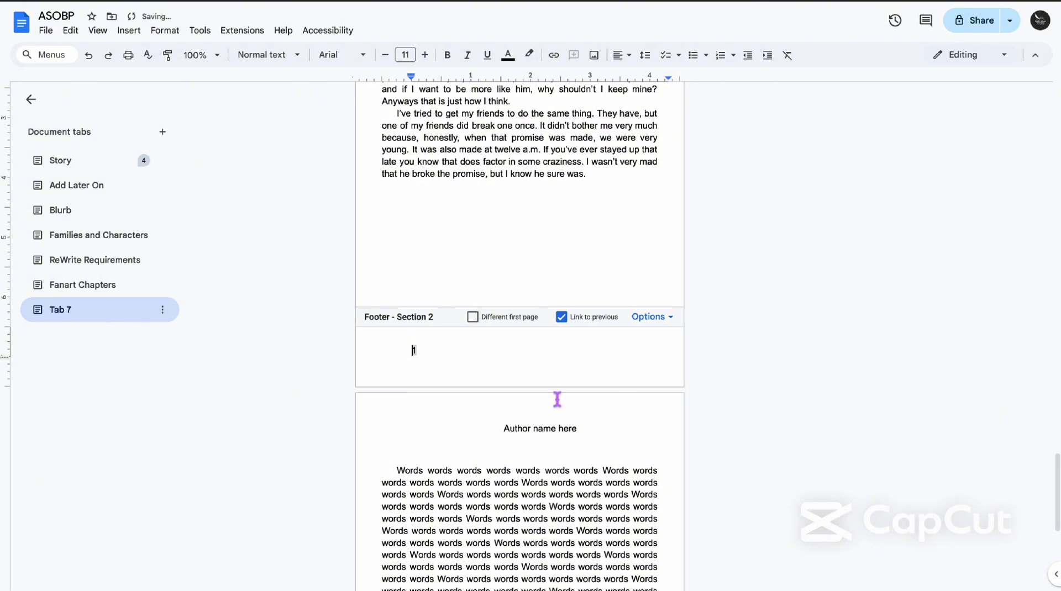
scroll(571, 456, down, 6)
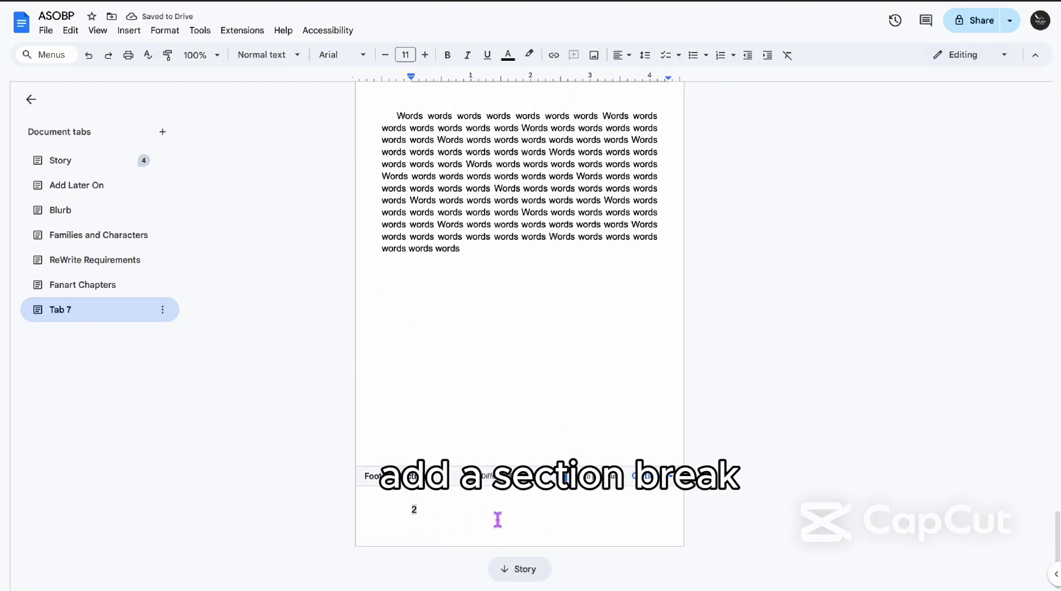
Copy the "Words words" filler paragraph in Section 3 and paste it repeatedly below itself to fill several more pages
drag(398, 115, 490, 270)
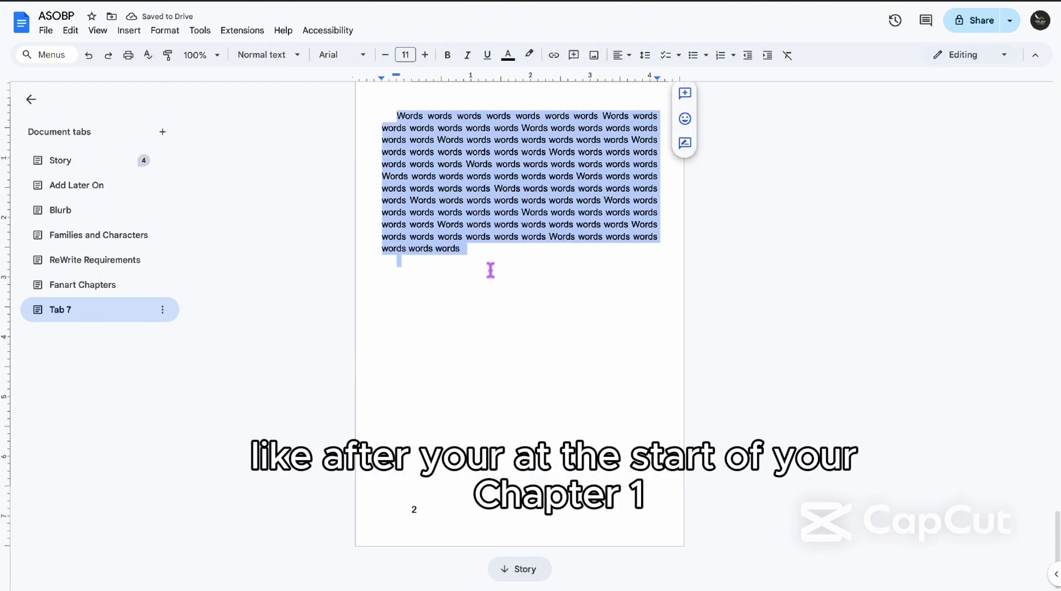
click(492, 268)
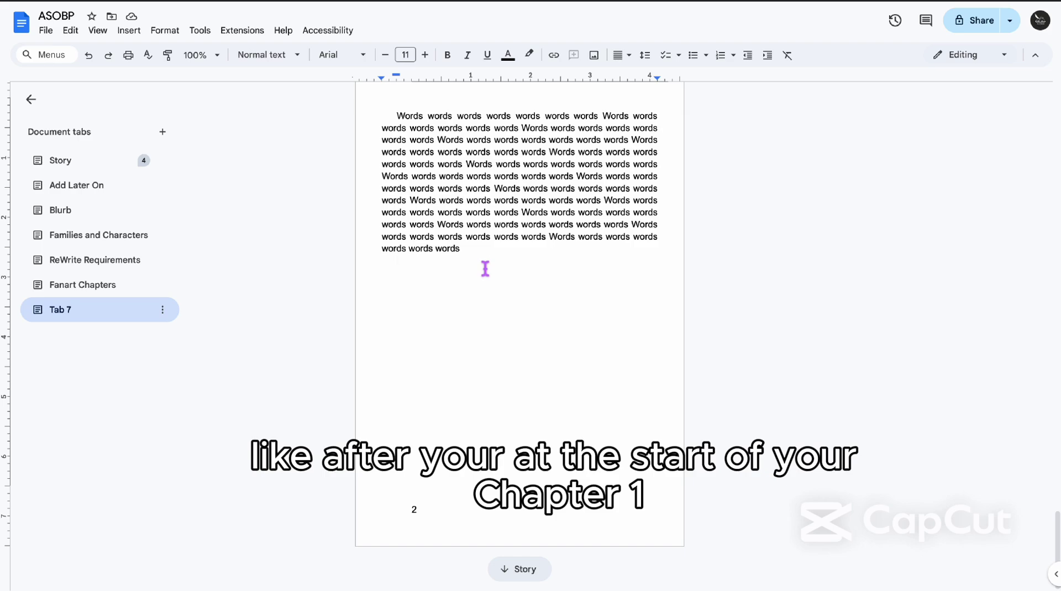
text(Words words words words words words words Words words words words words words words Words words words words words words words Words words words words words words words Words words words words words words Words words words words words words words Words words words words words words Words words words words words words words words Words words words words words words words words Words words words words words words words Words words words words Words words words words words words words words Words words words words words words Words words words words words words words Words words words words words words words Words words words words words words words Words words words words words words words)
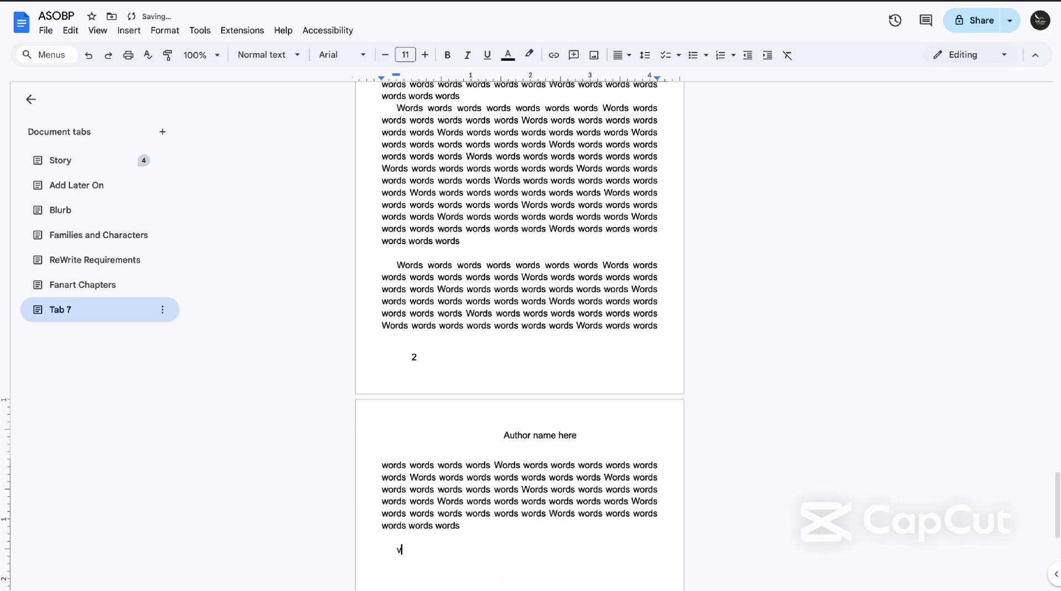
key(ctrl+v)
key(ctrl+v)
key(ctrl+v)
key(ctrl+v)
key(ctrl+v)
key(ctrl+v)
key(ctrl+v)
key(ctrl+v)
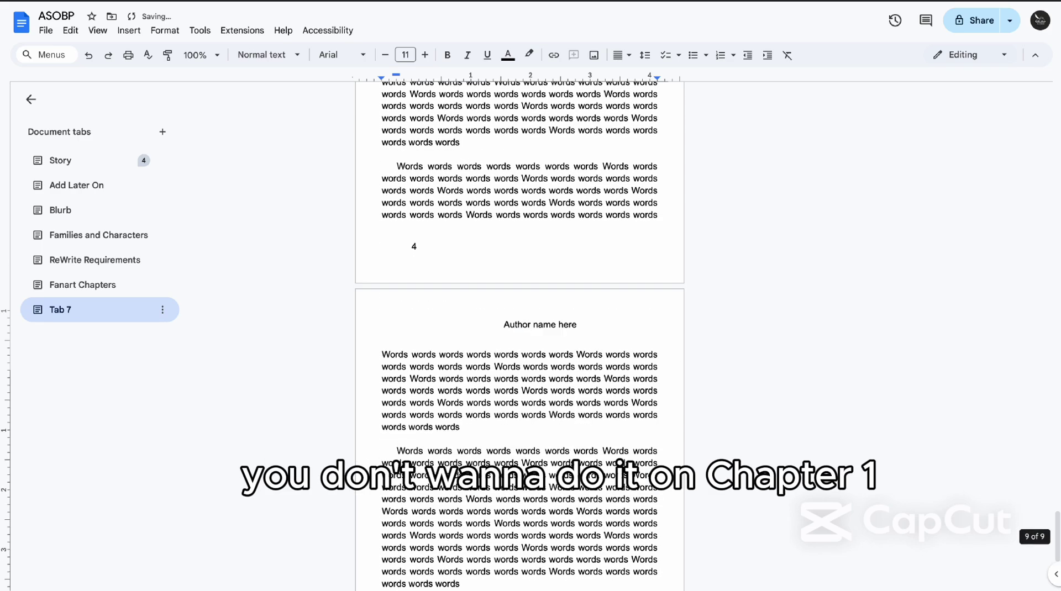
key(ctrl+v)
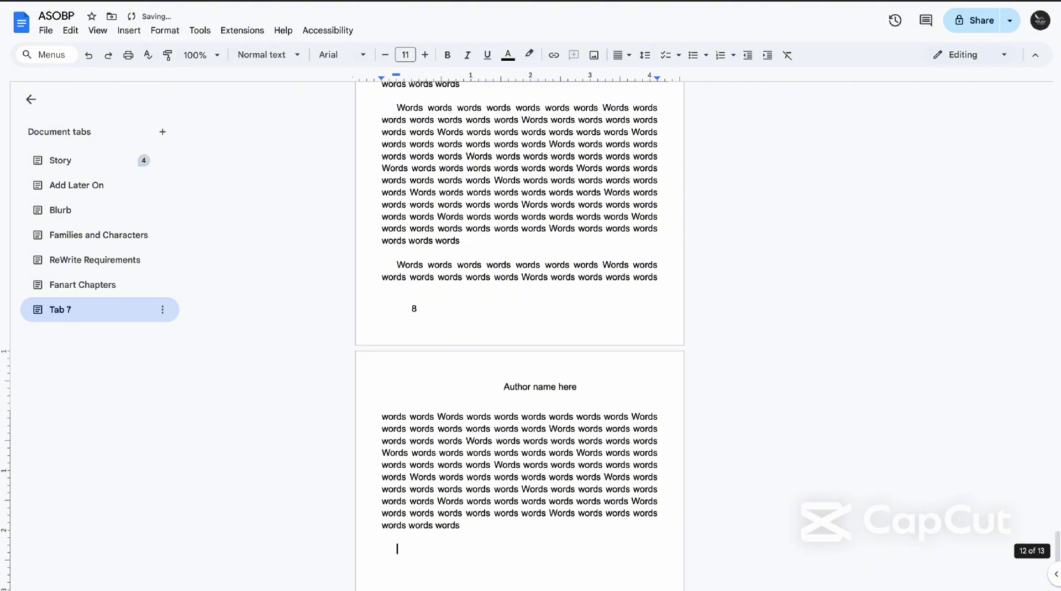
Set the headers and footers of this whole tab to different odd and even pages, starting from the Section 3 header's format options
scroll(429, 319, up, 15)
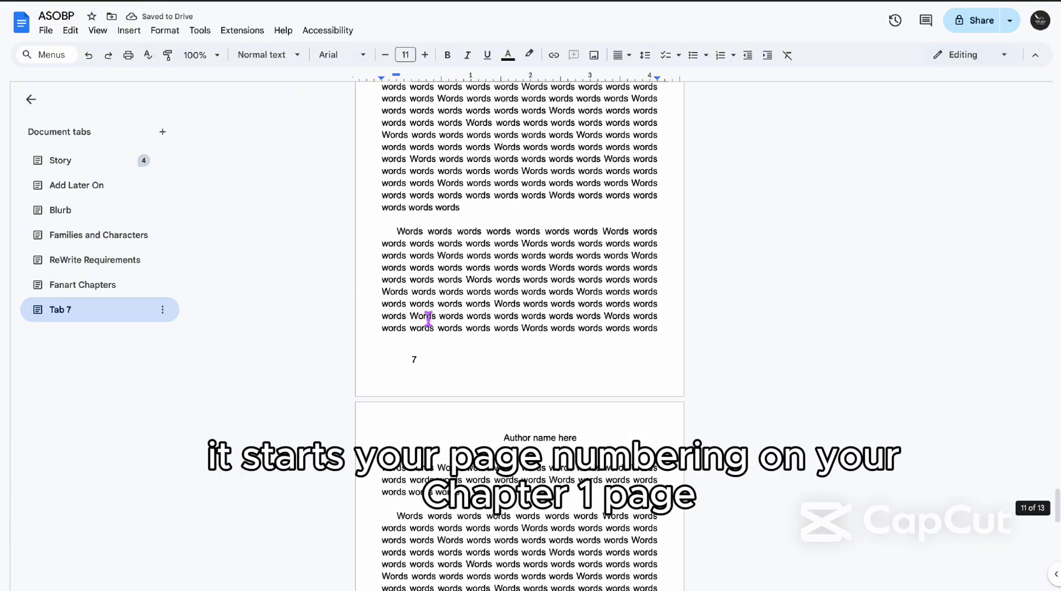
scroll(428, 319, up, 14)
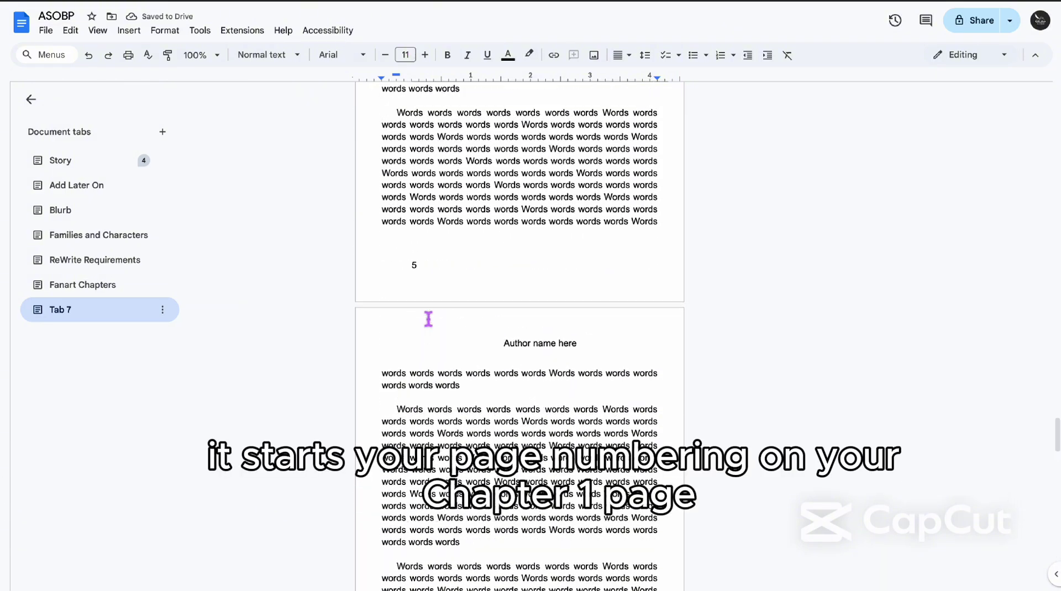
scroll(429, 319, up, 14)
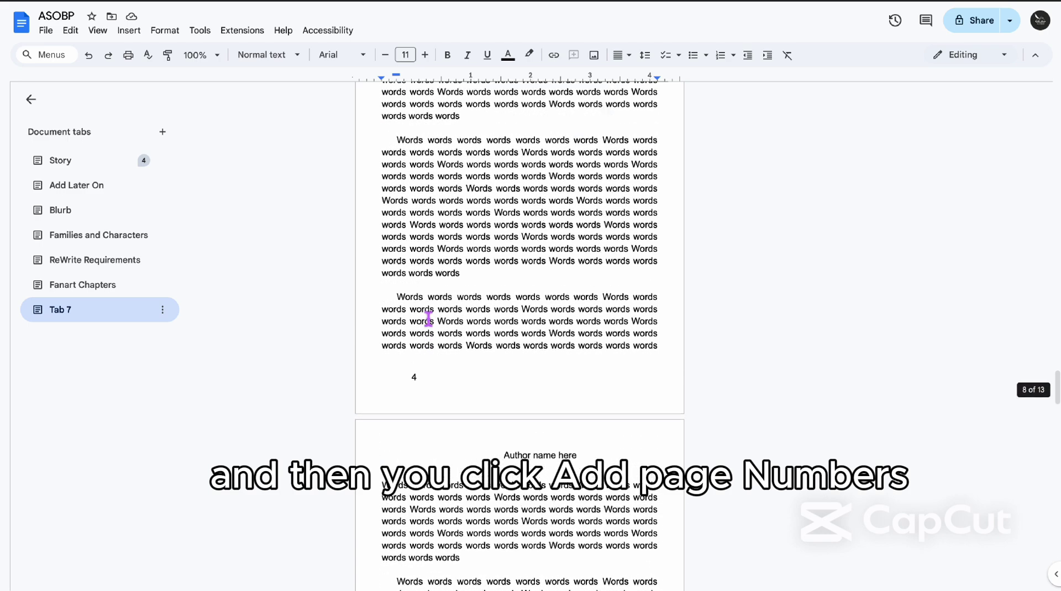
scroll(429, 319, up, 1)
scroll(477, 200, up, 6)
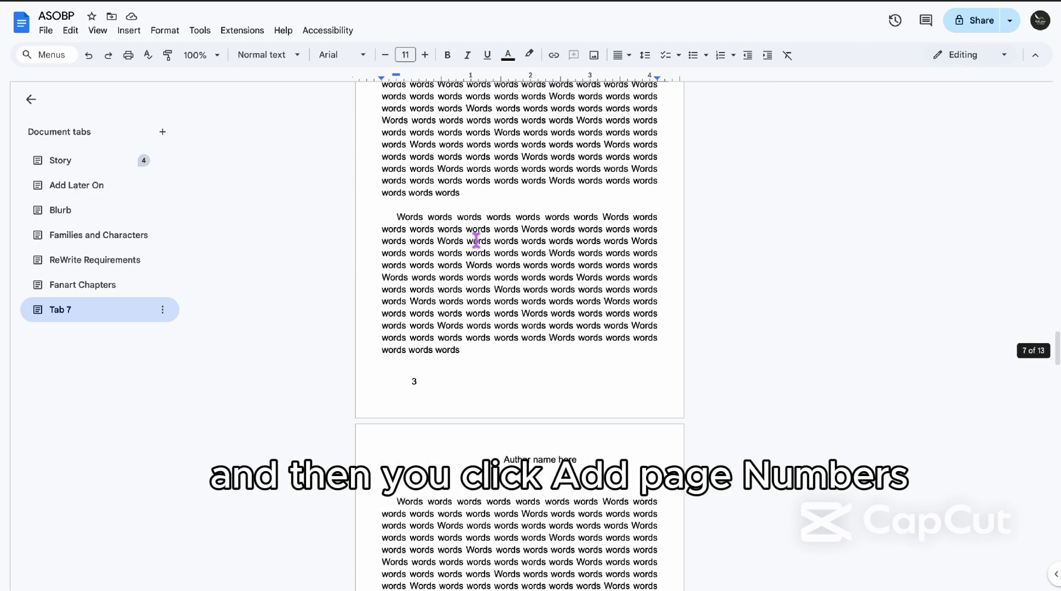
triple_click(587, 460)
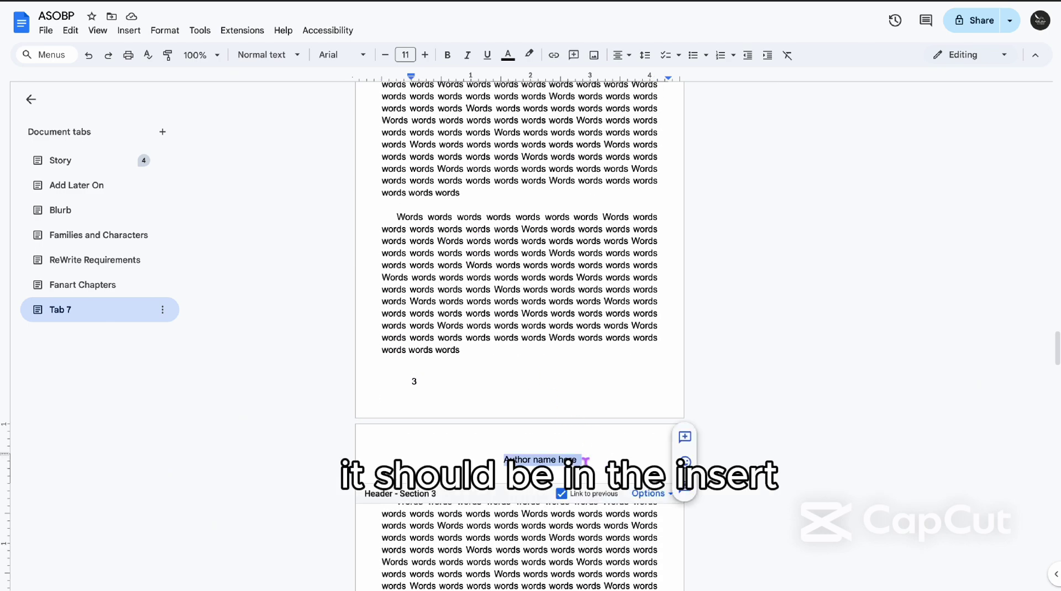
click(650, 497)
click(680, 518)
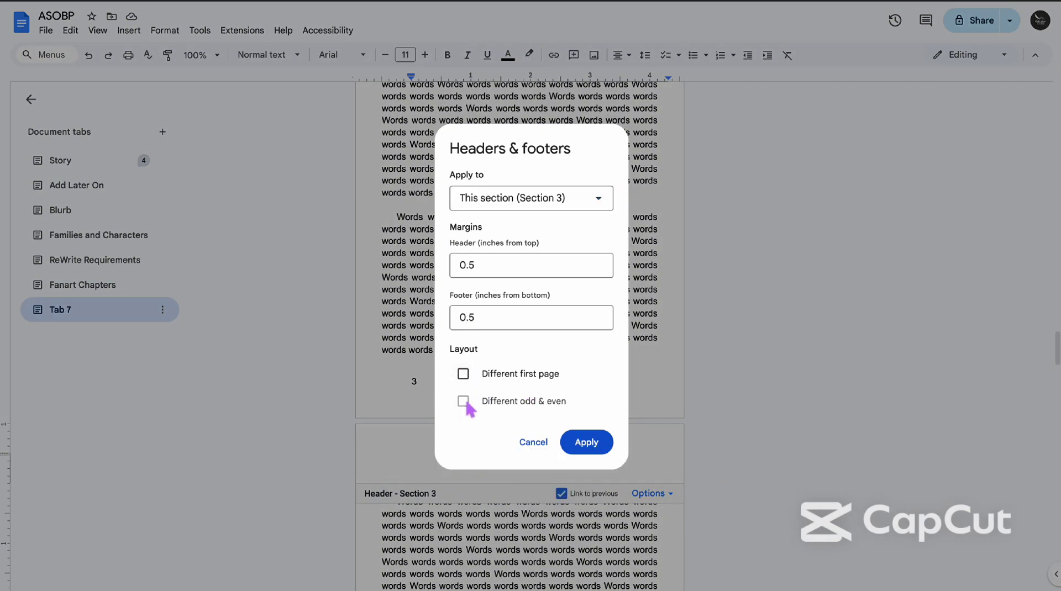
click(531, 206)
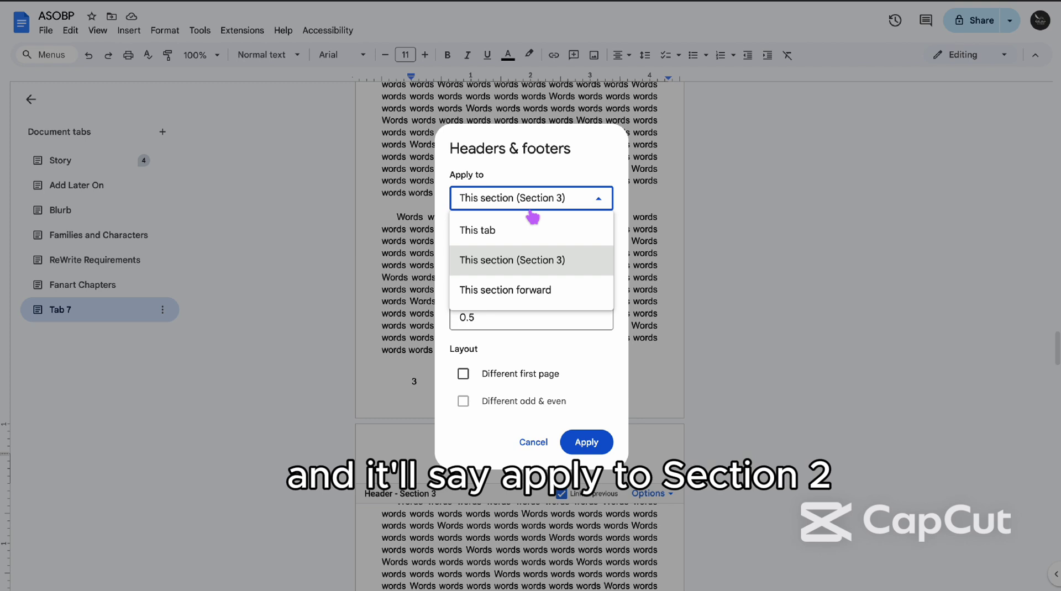
click(539, 290)
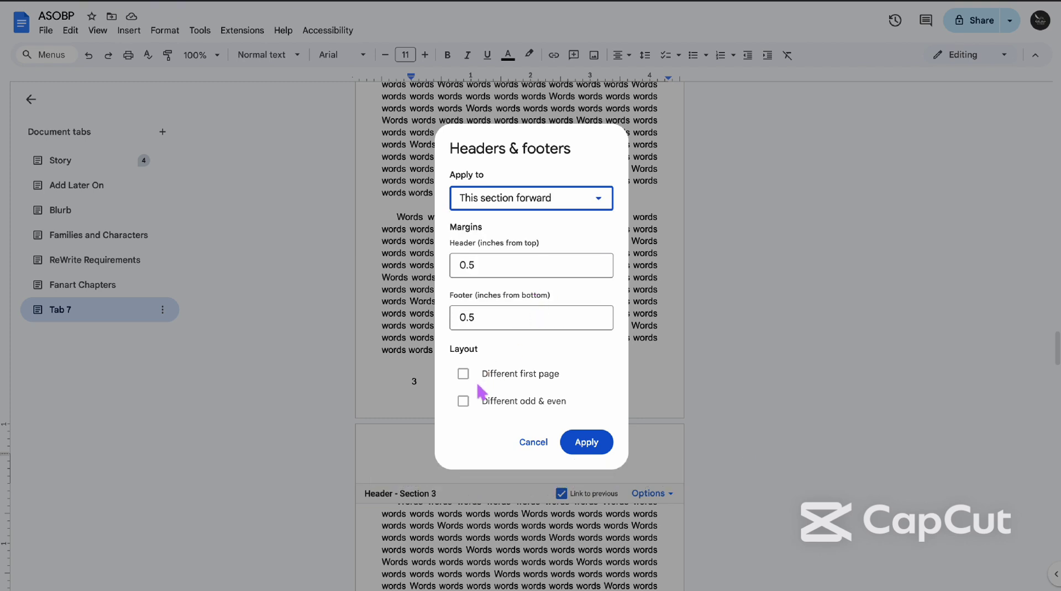
click(503, 205)
click(506, 232)
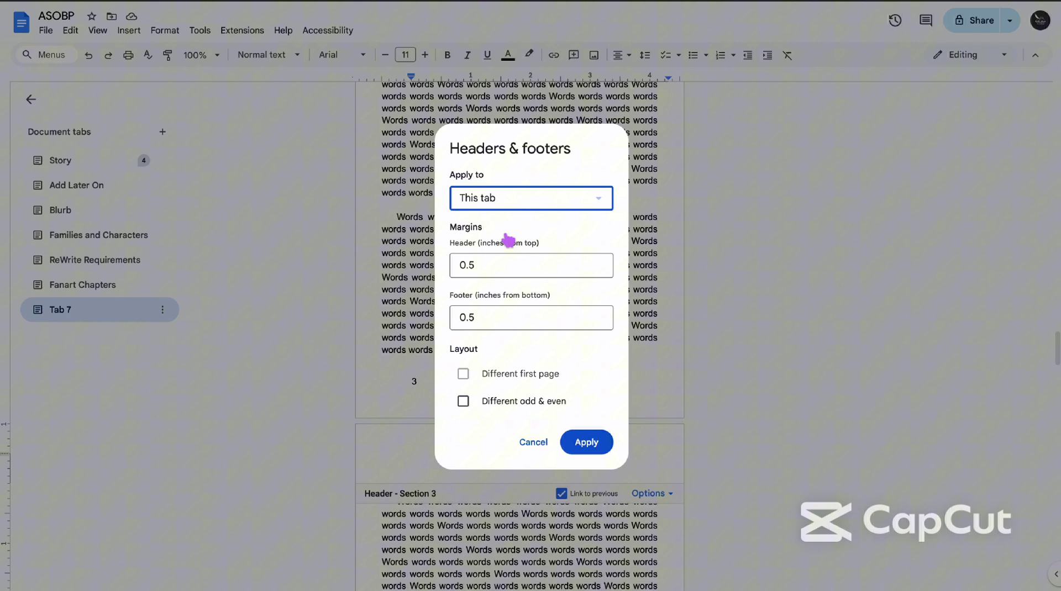
click(464, 402)
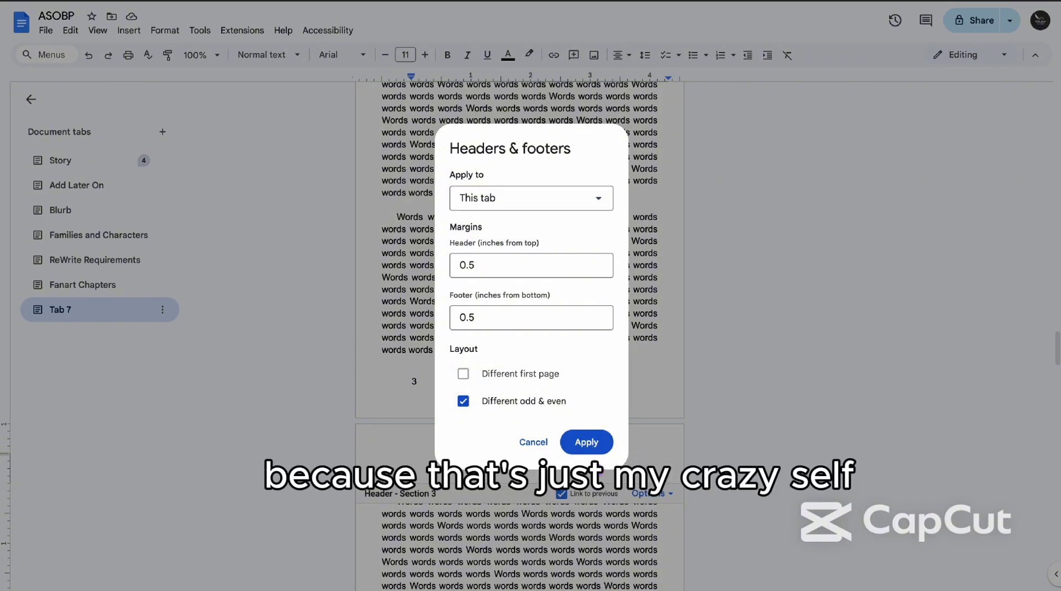
click(587, 442)
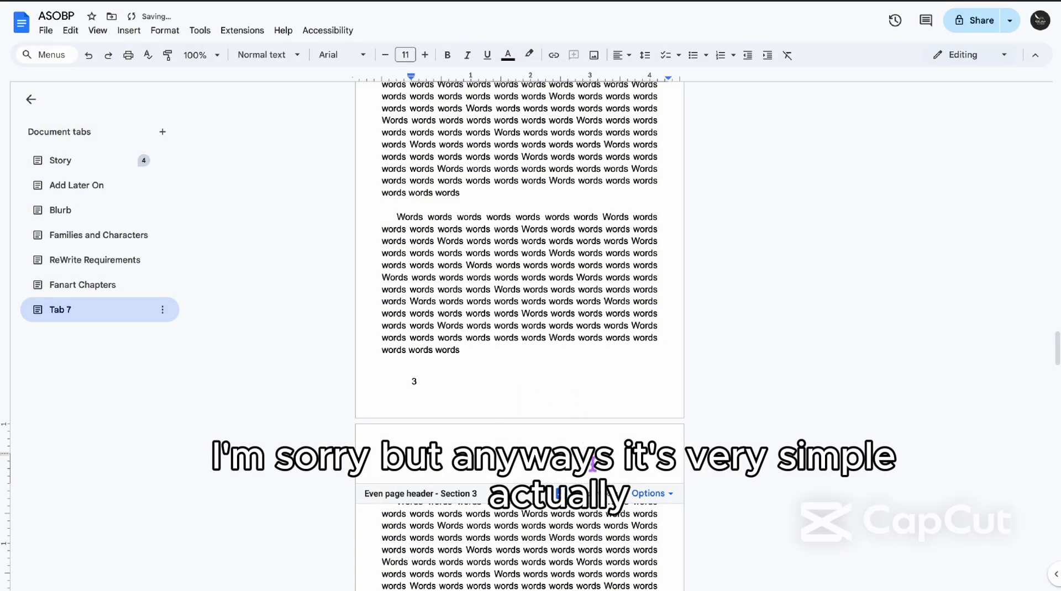
scroll(592, 464, down, 12)
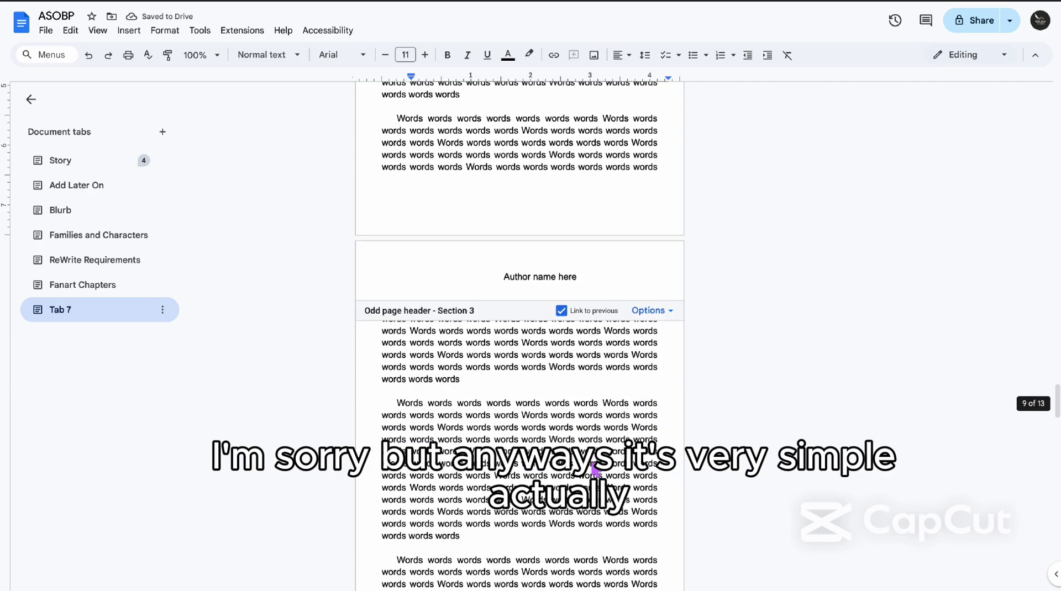
scroll(594, 470, up, 5)
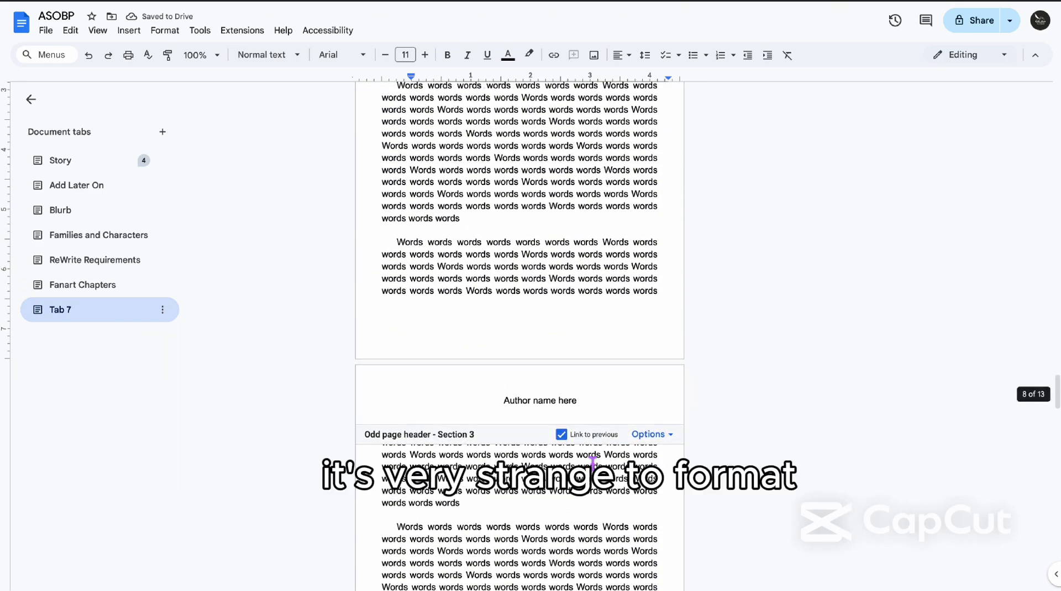
scroll(593, 461, up, 5)
click(653, 184)
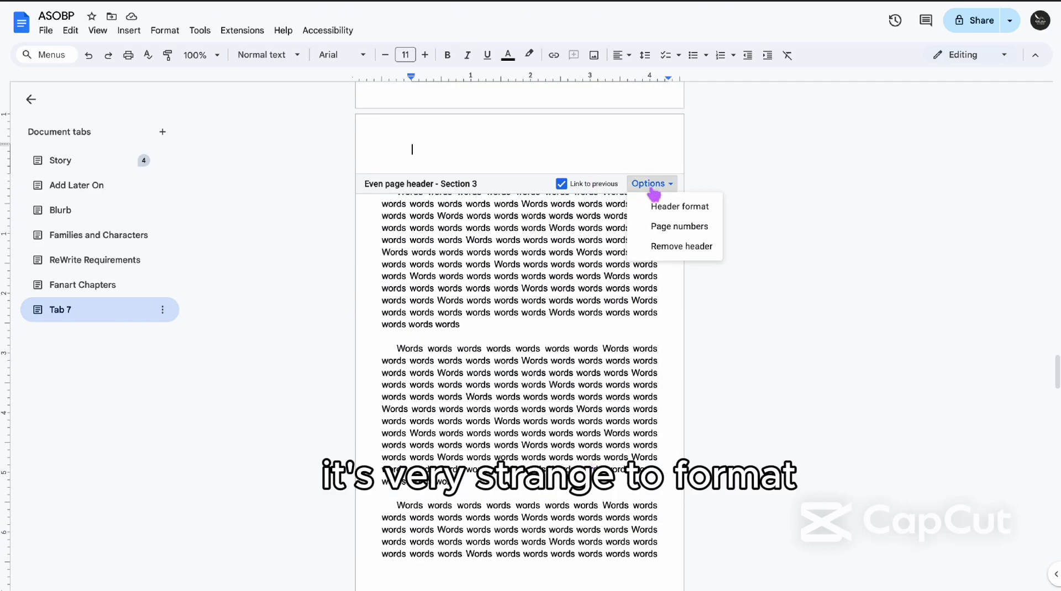
click(691, 232)
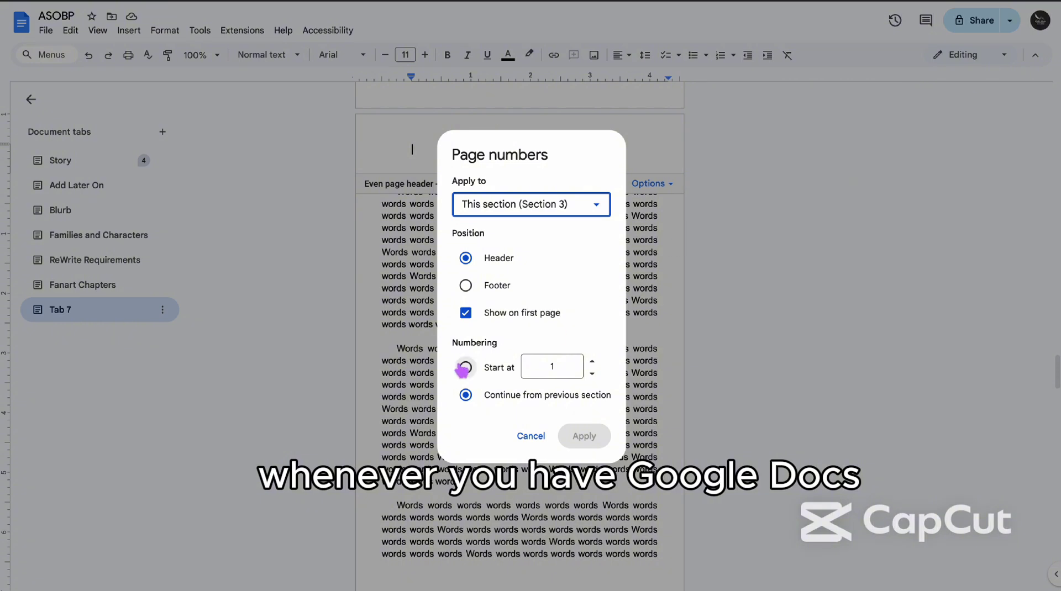
click(526, 209)
click(530, 239)
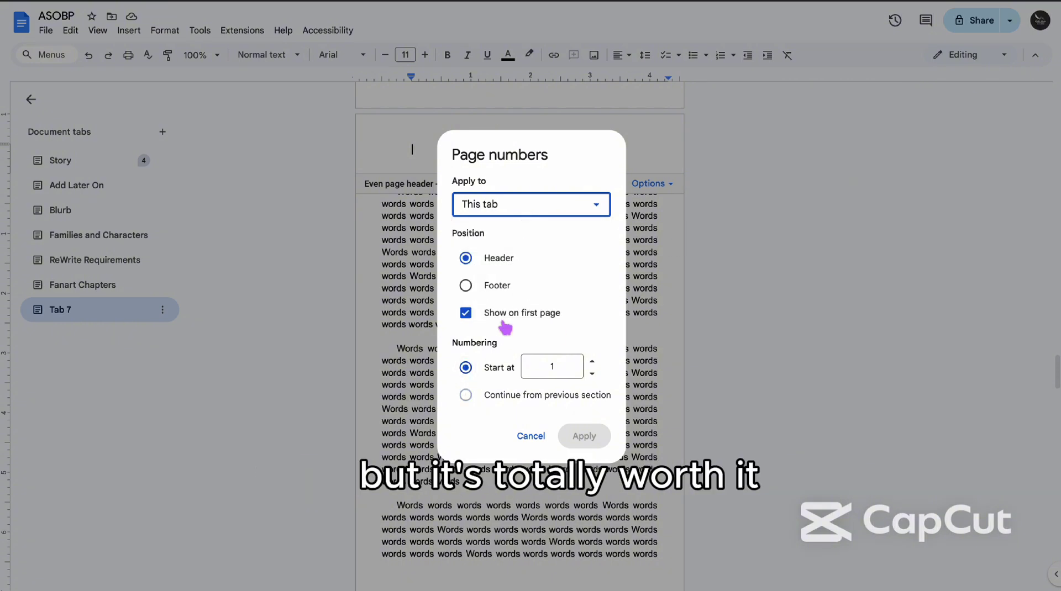
click(539, 438)
Turn off different odd and even pages for this whole tab's headers and footers, starting from the Section 3 header's format options
click(664, 184)
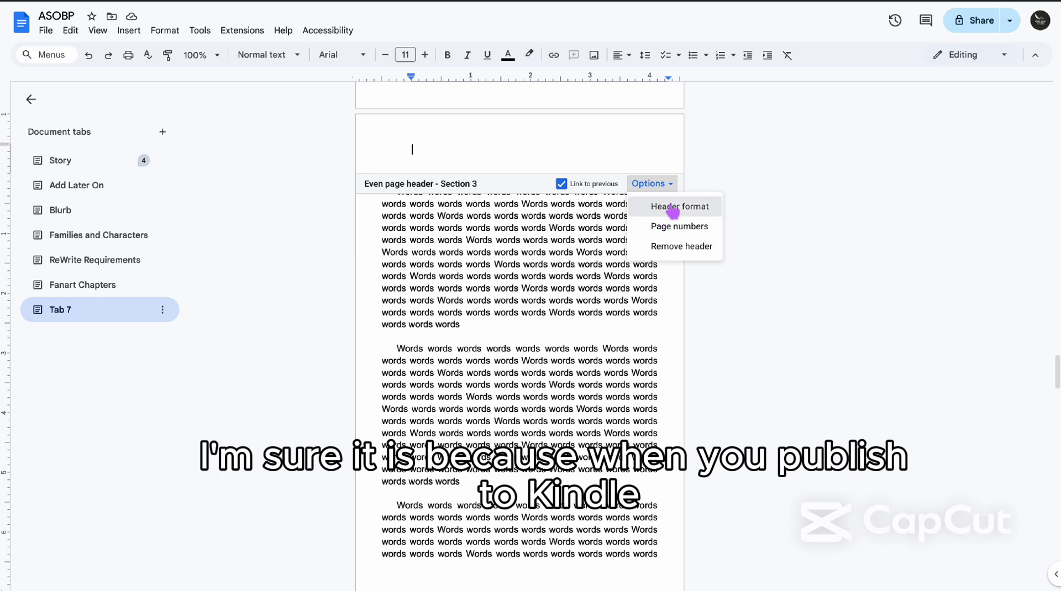
click(671, 208)
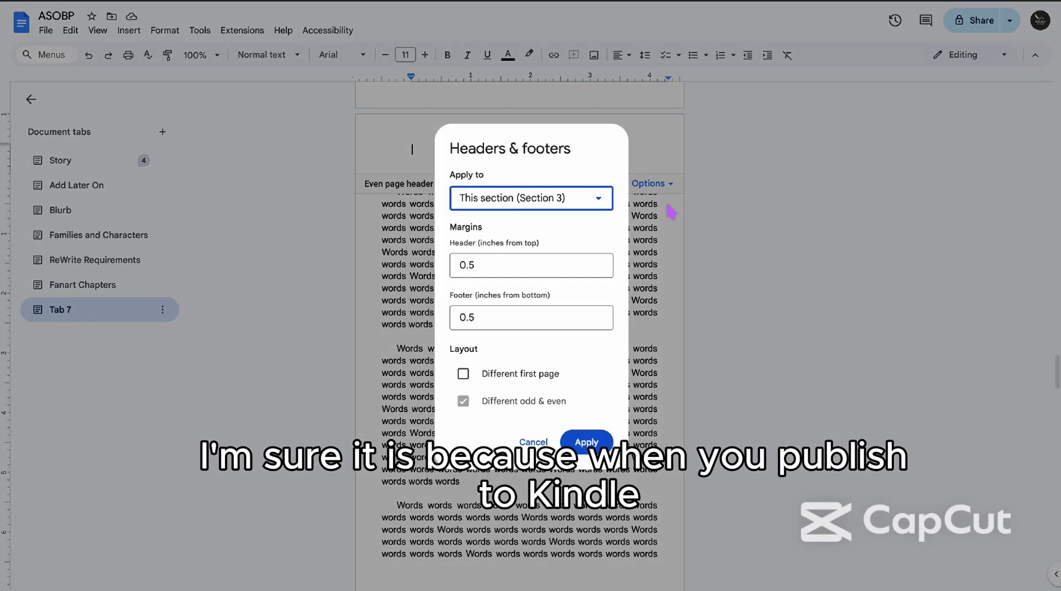
click(527, 204)
click(510, 235)
click(464, 401)
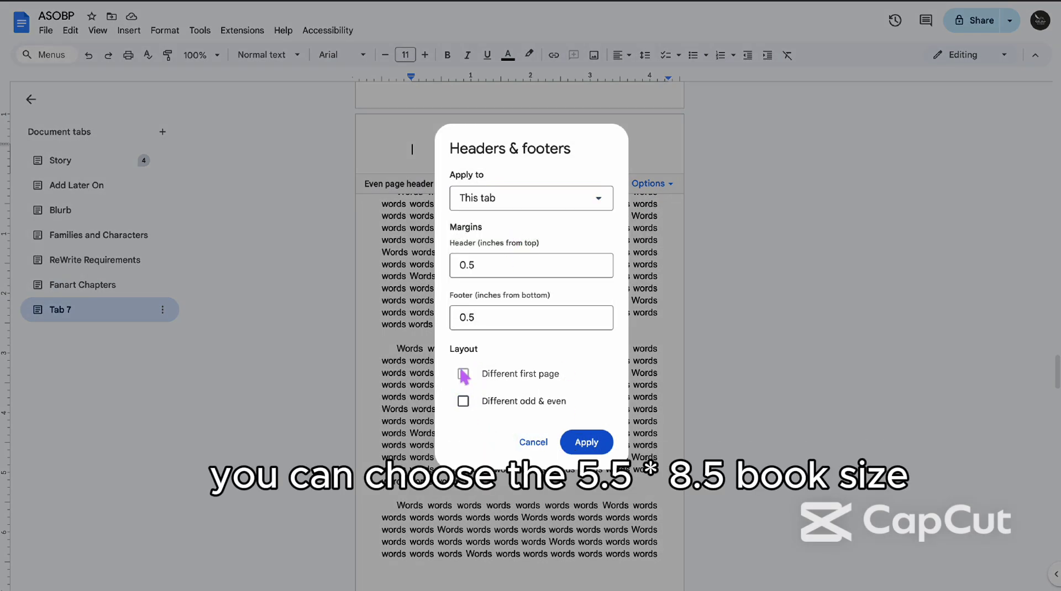
click(586, 442)
scroll(785, 390, down, 8)
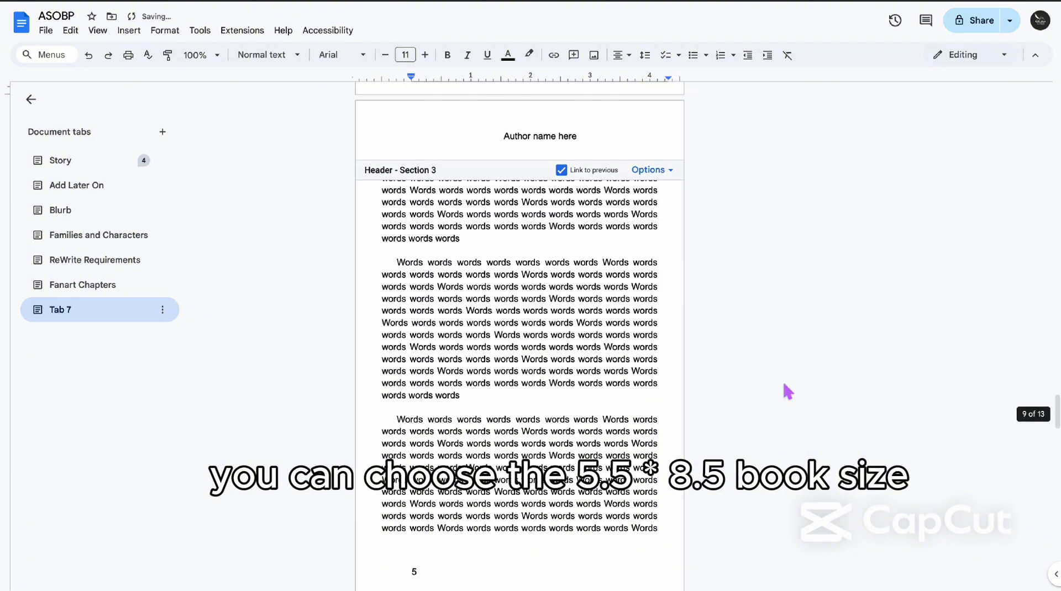
scroll(784, 384, up, 5)
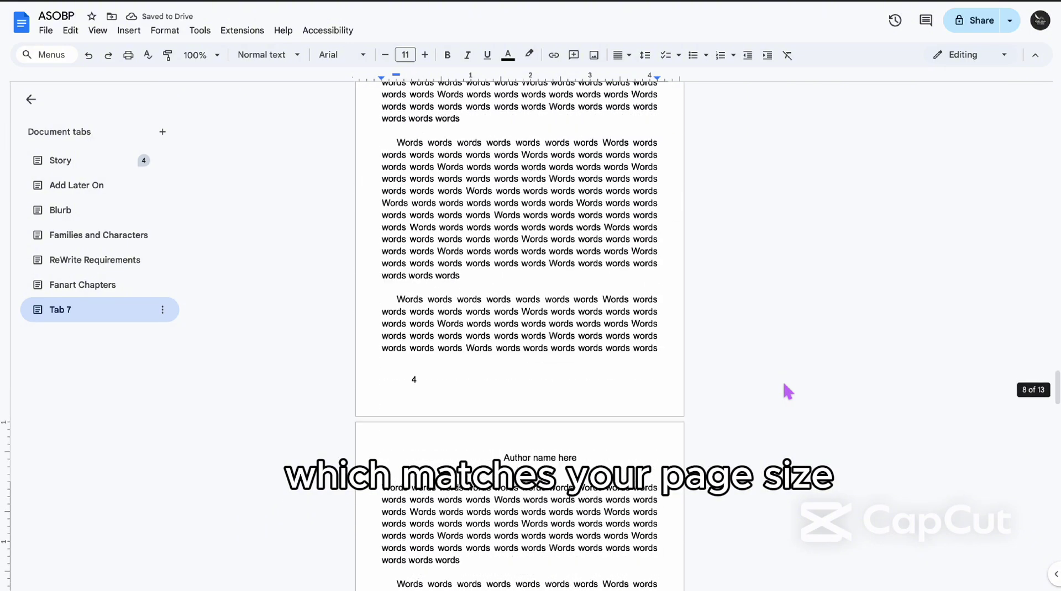
scroll(788, 391, up, 17)
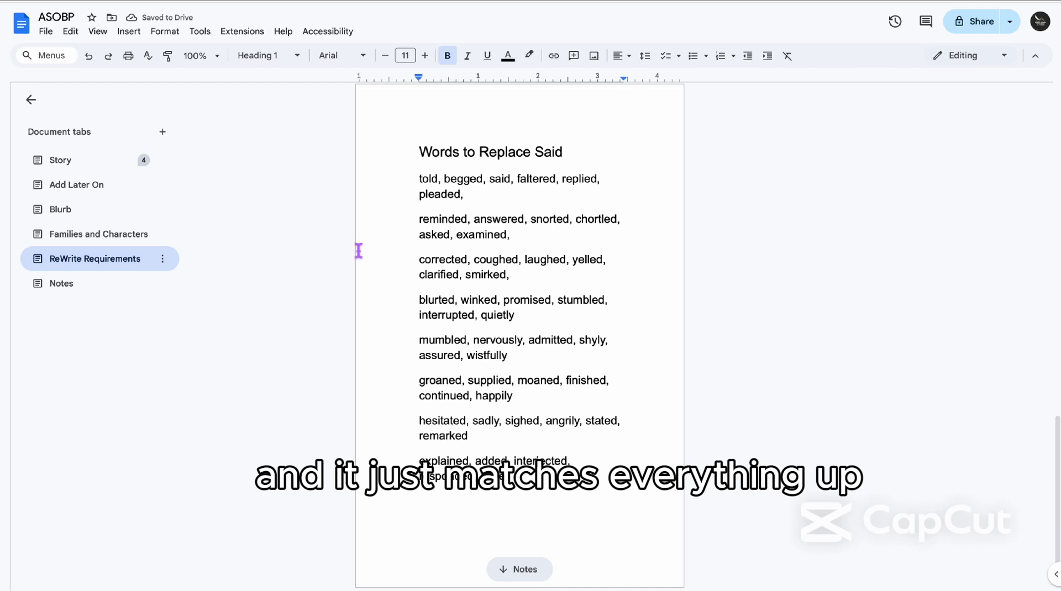
Apply strikethrough to the line below the "Words to Replace Said" list in the ReWrite Requirements tab
click(166, 31)
mouse_move(195, 59)
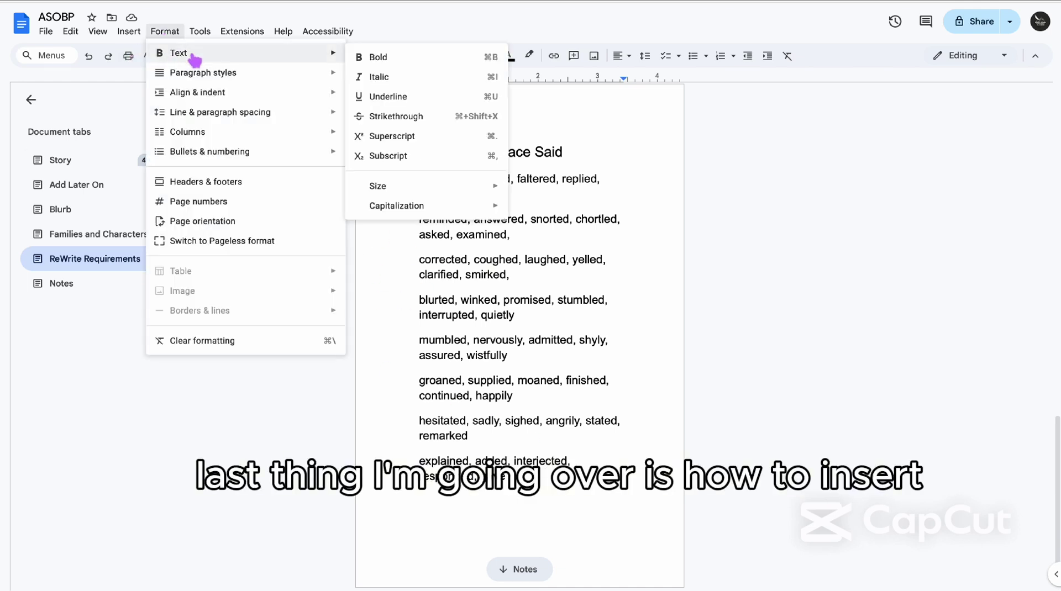
click(435, 117)
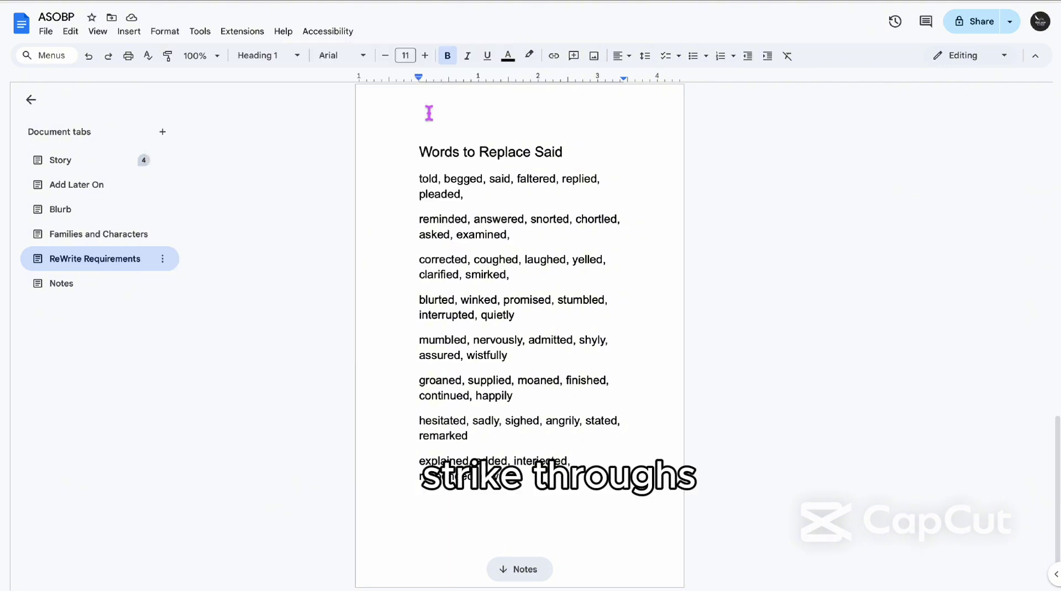
scroll(533, 478, down, 1)
click(523, 445)
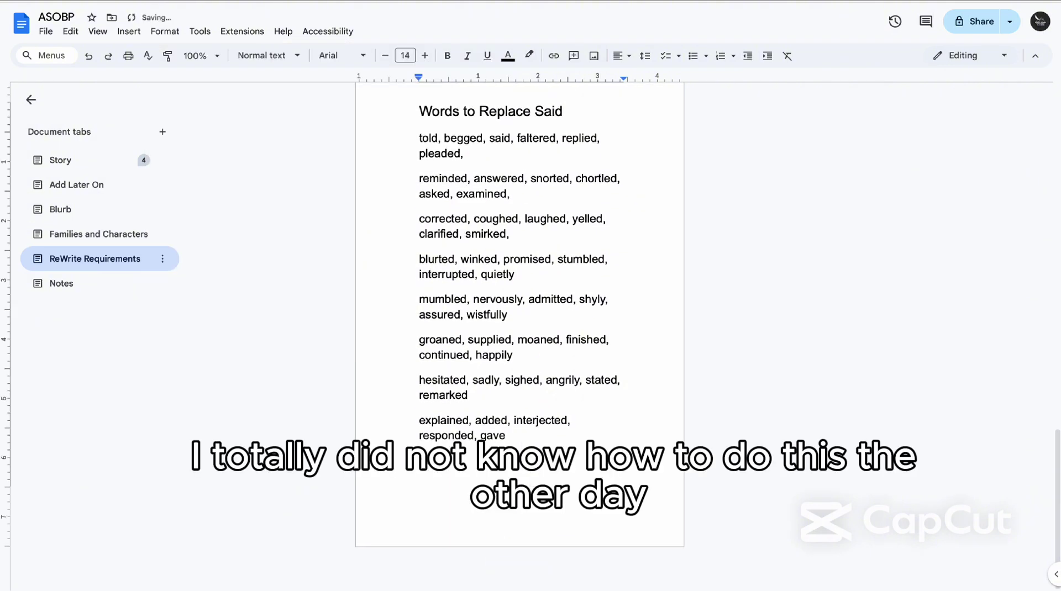
drag(437, 468, 408, 467)
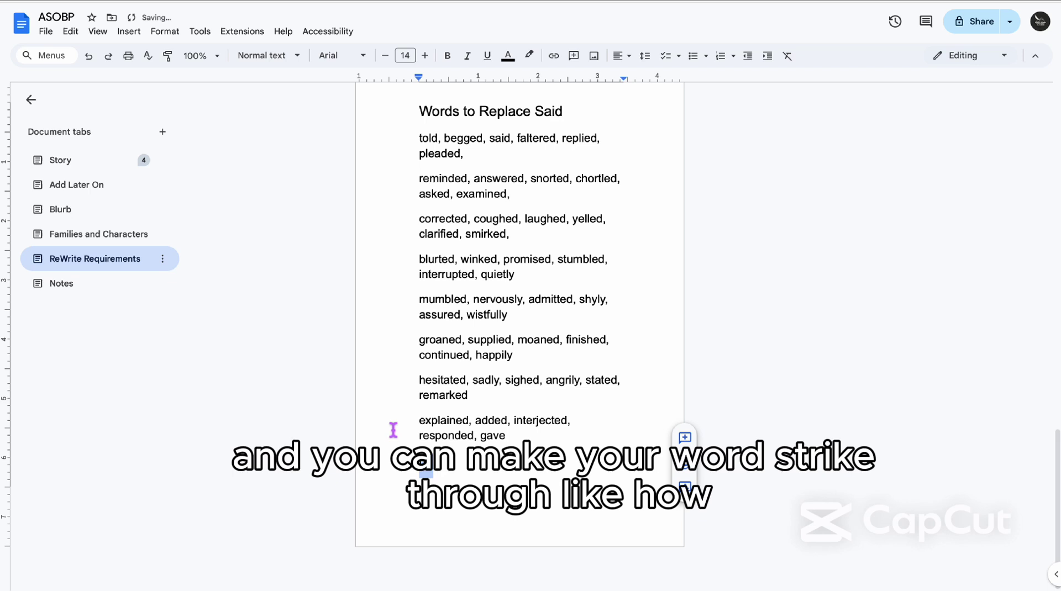
click(175, 35)
mouse_move(194, 52)
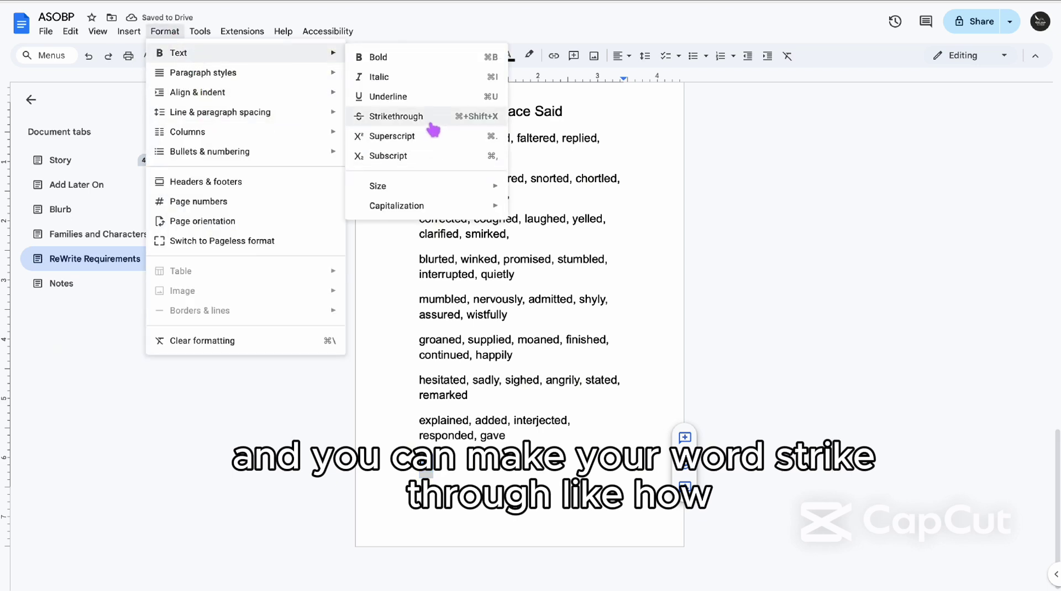
click(432, 124)
Write the struck-through sentence "Hiii now every word you write will be marked out it's easy" below the "Words to Replace Said" list
click(445, 459)
text(hey)
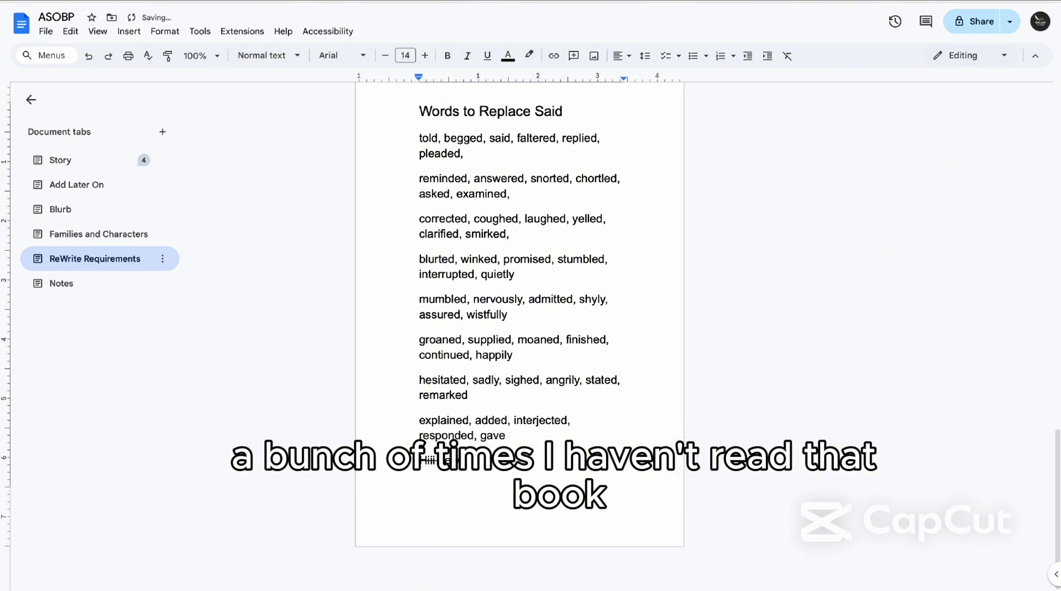
text( everyword yo)
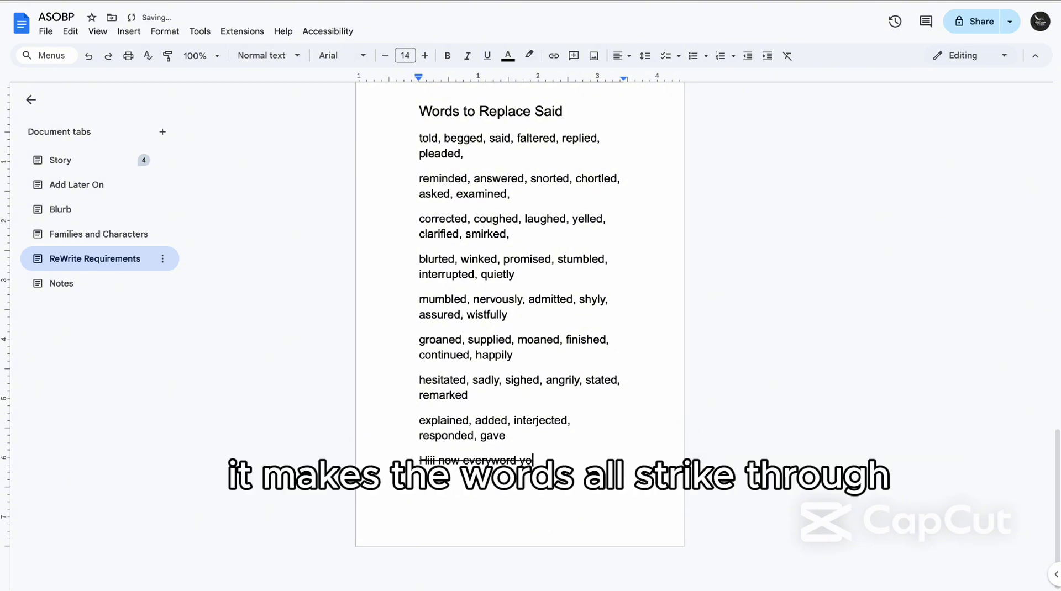
text(u write)
click(503, 464)
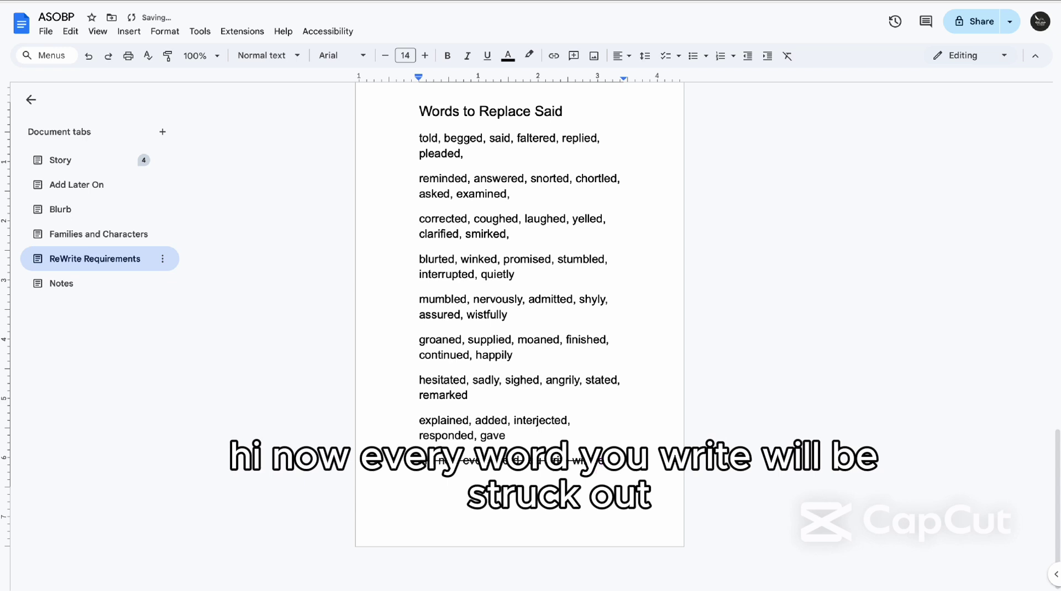
text(ut)
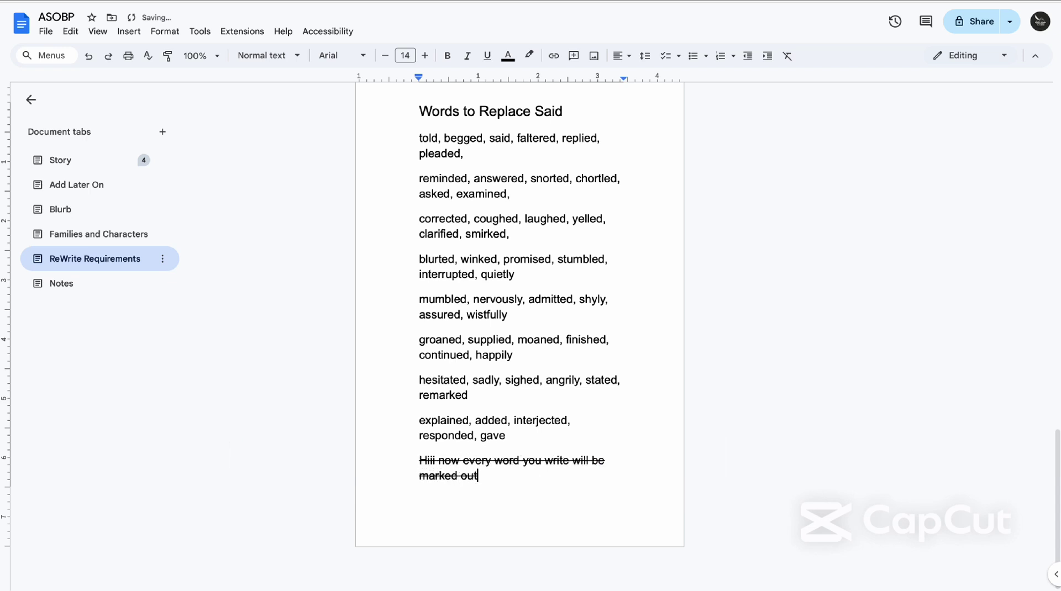
text( it's eas)
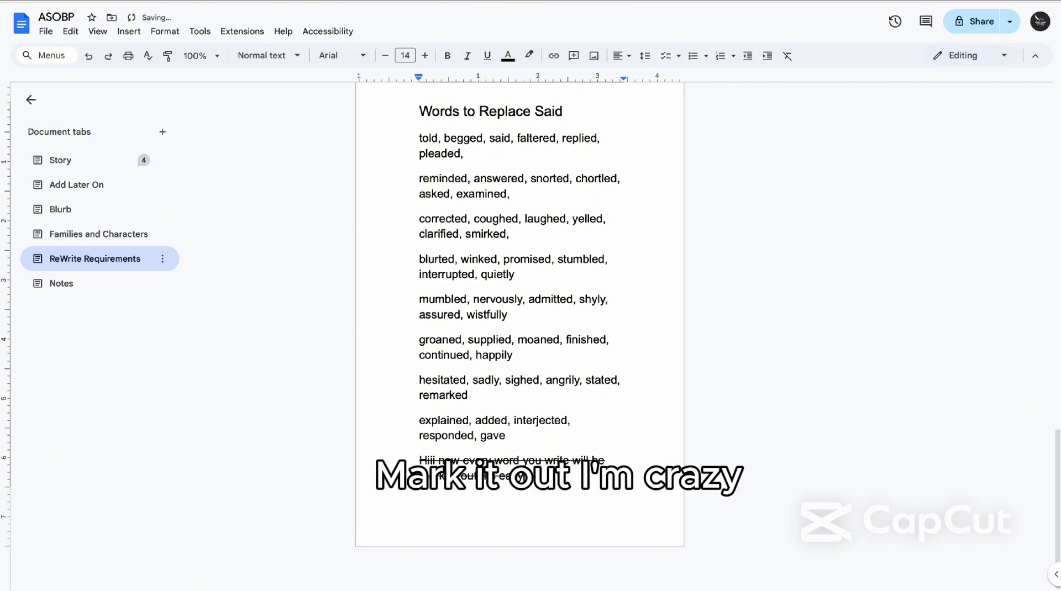